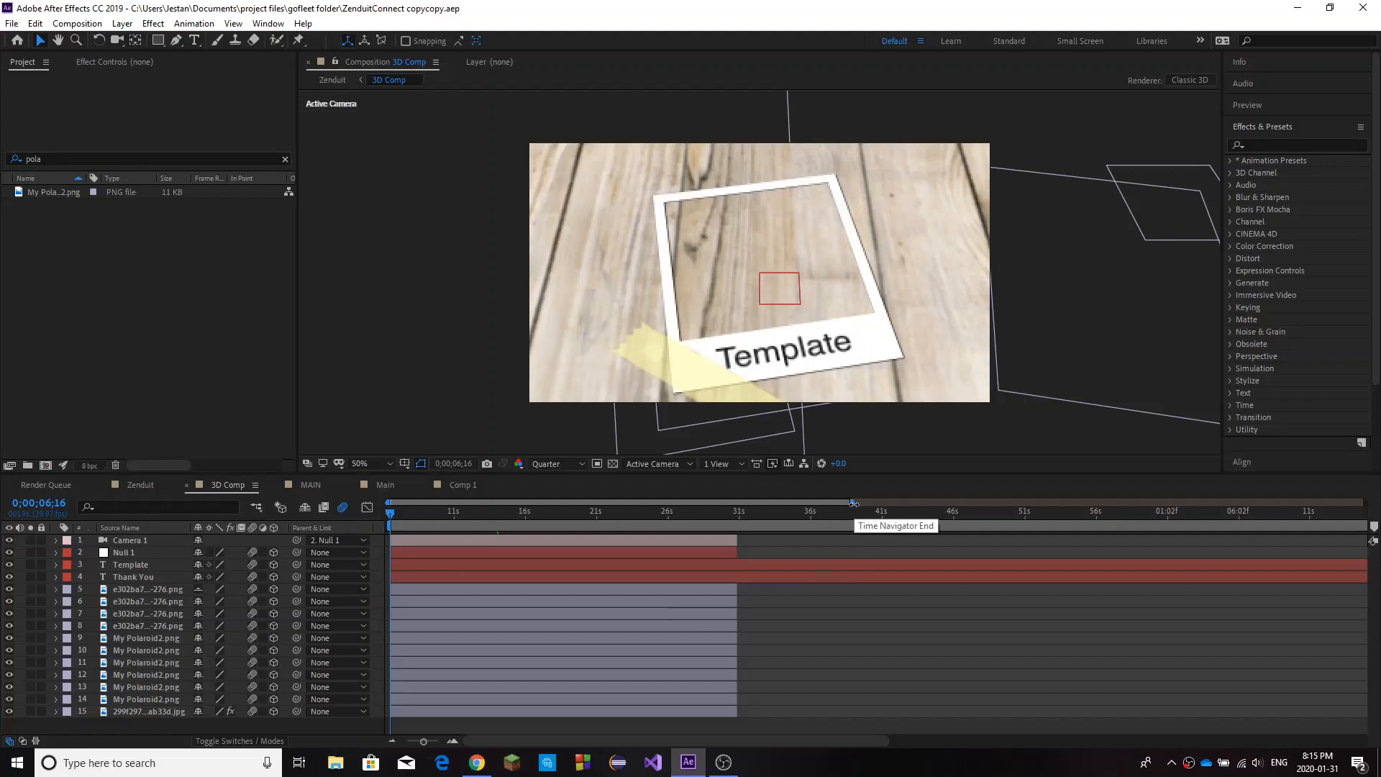
drag(854, 503, 793, 501)
click(686, 566)
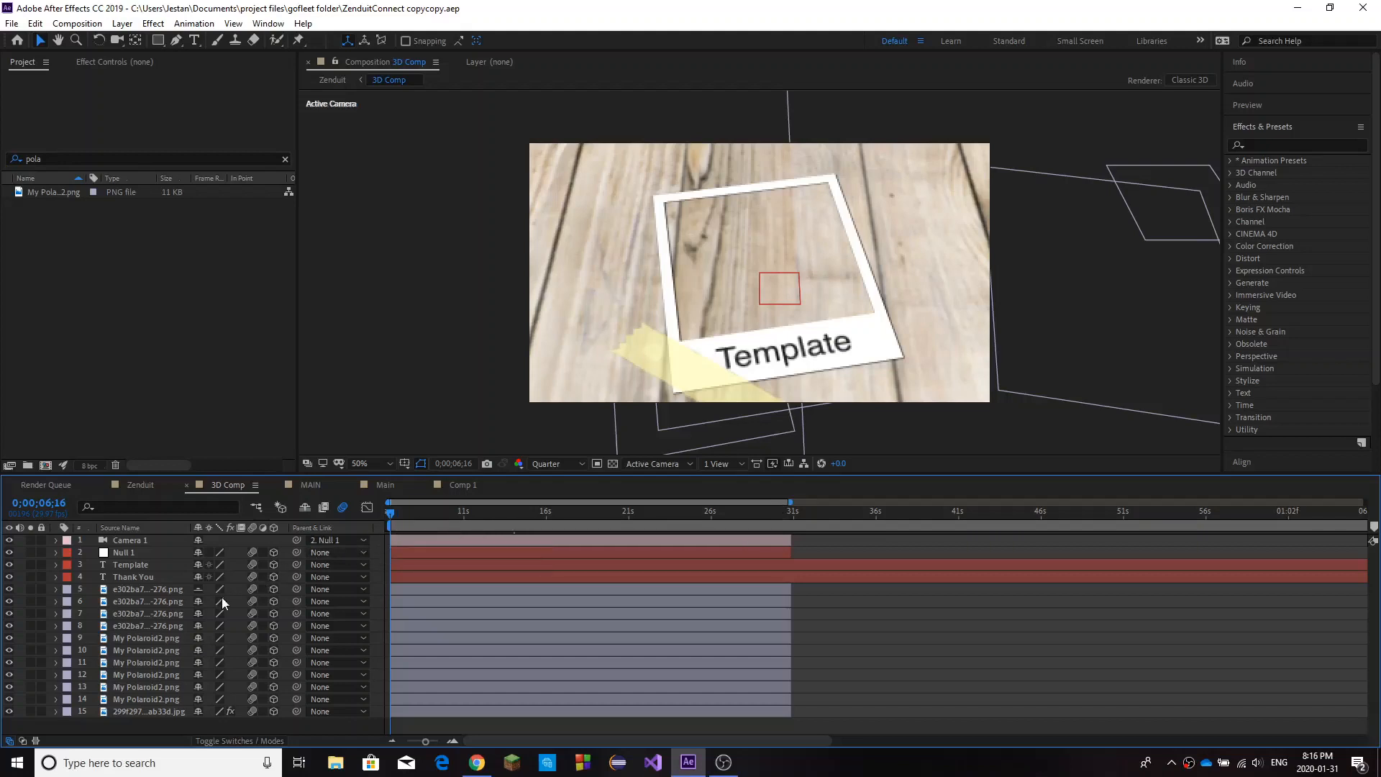
drag(418, 512, 396, 607)
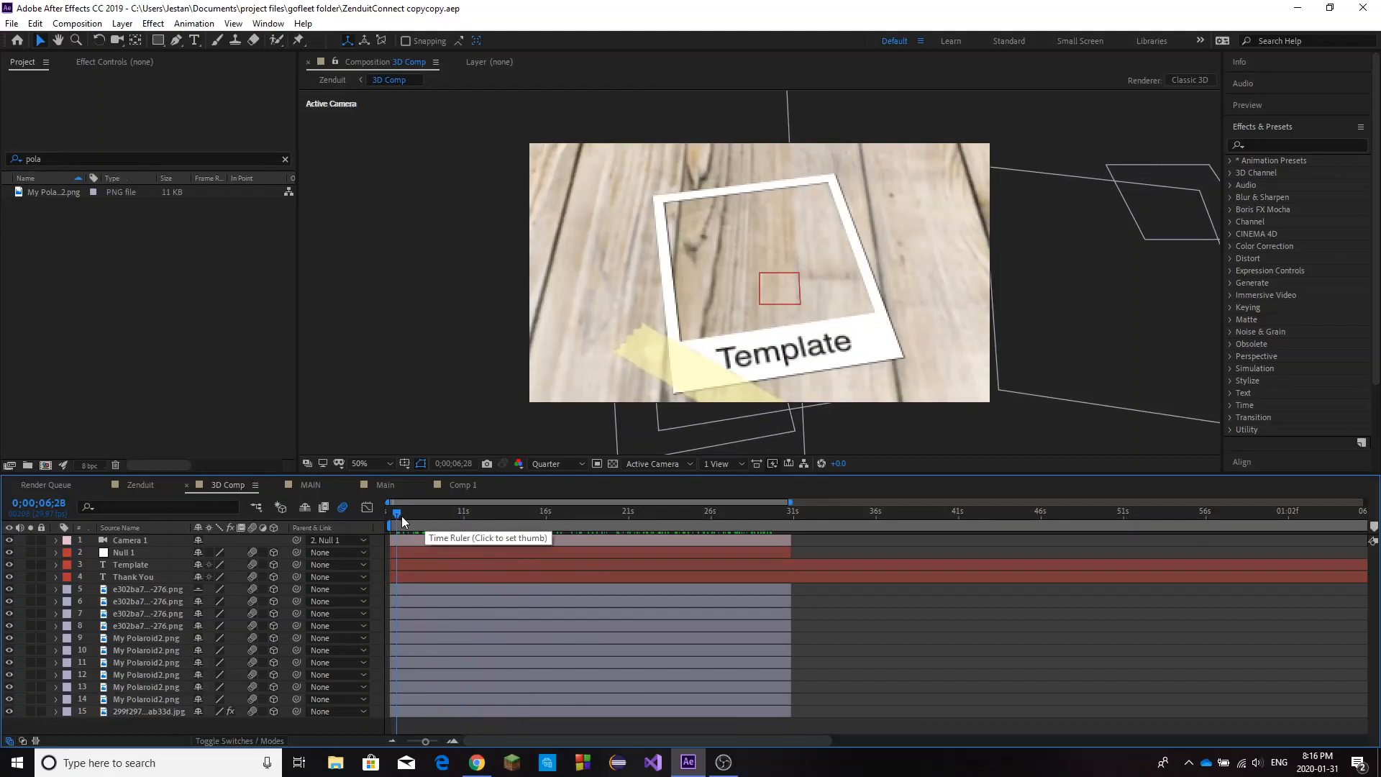
drag(399, 515, 383, 567)
Create a new 1280 x 720 composition with the HDV/HDTV 720 29.97 preset and the default name.
right_click(113, 229)
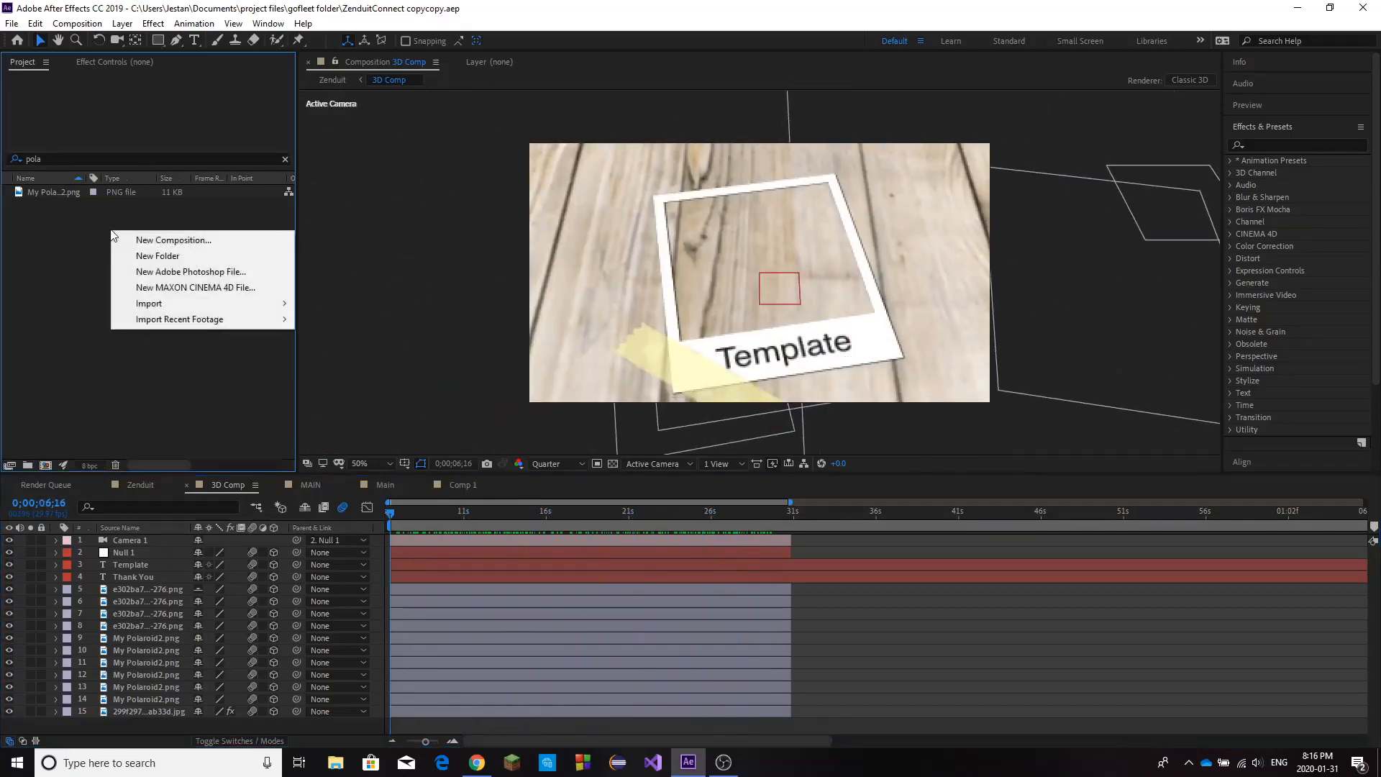
click(174, 240)
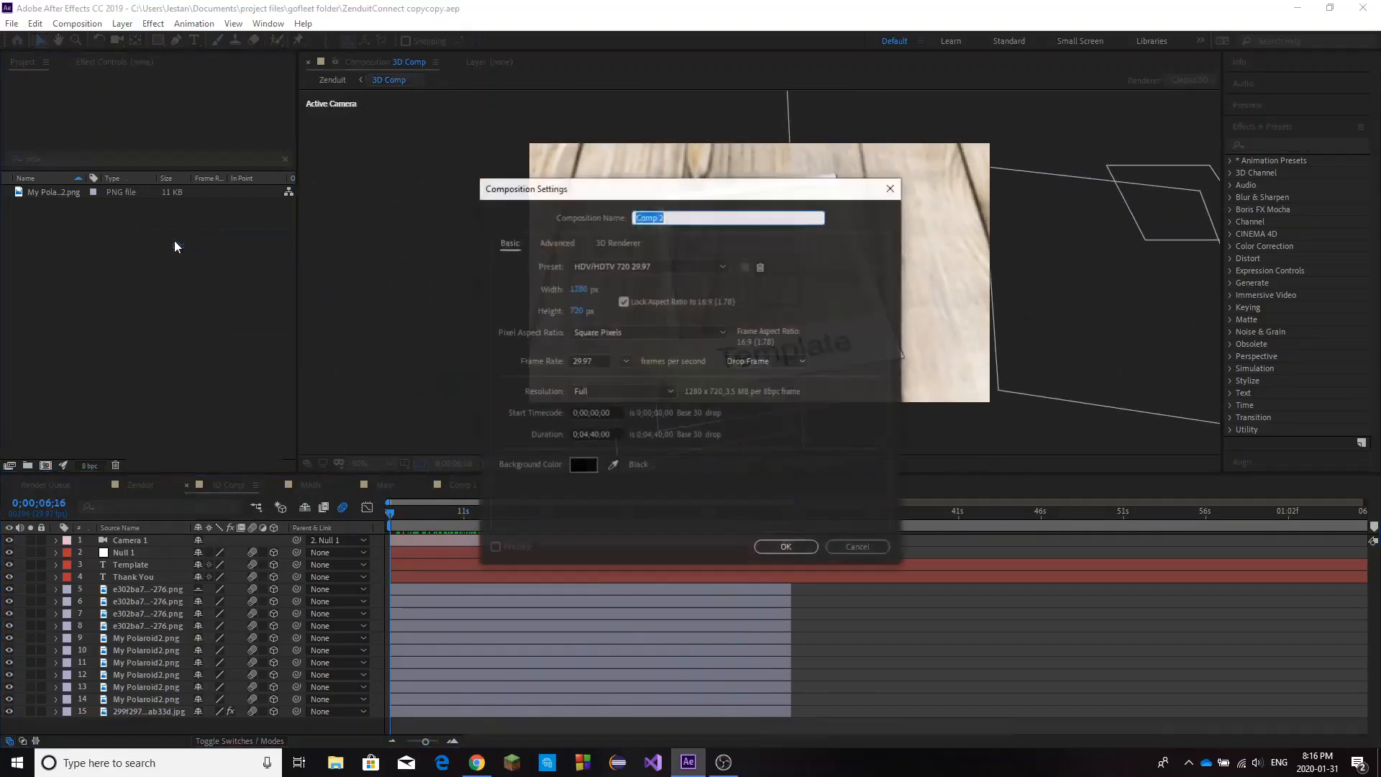
click(685, 218)
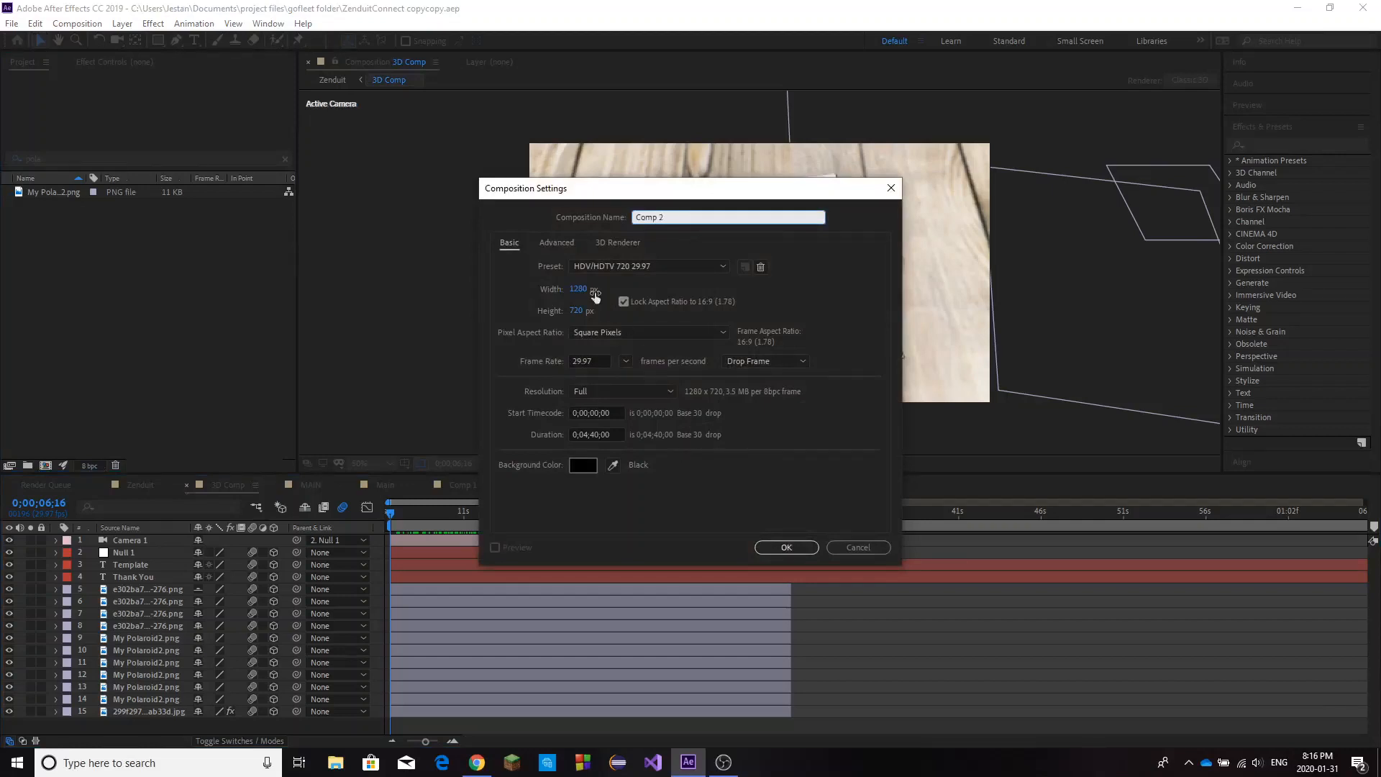
click(785, 546)
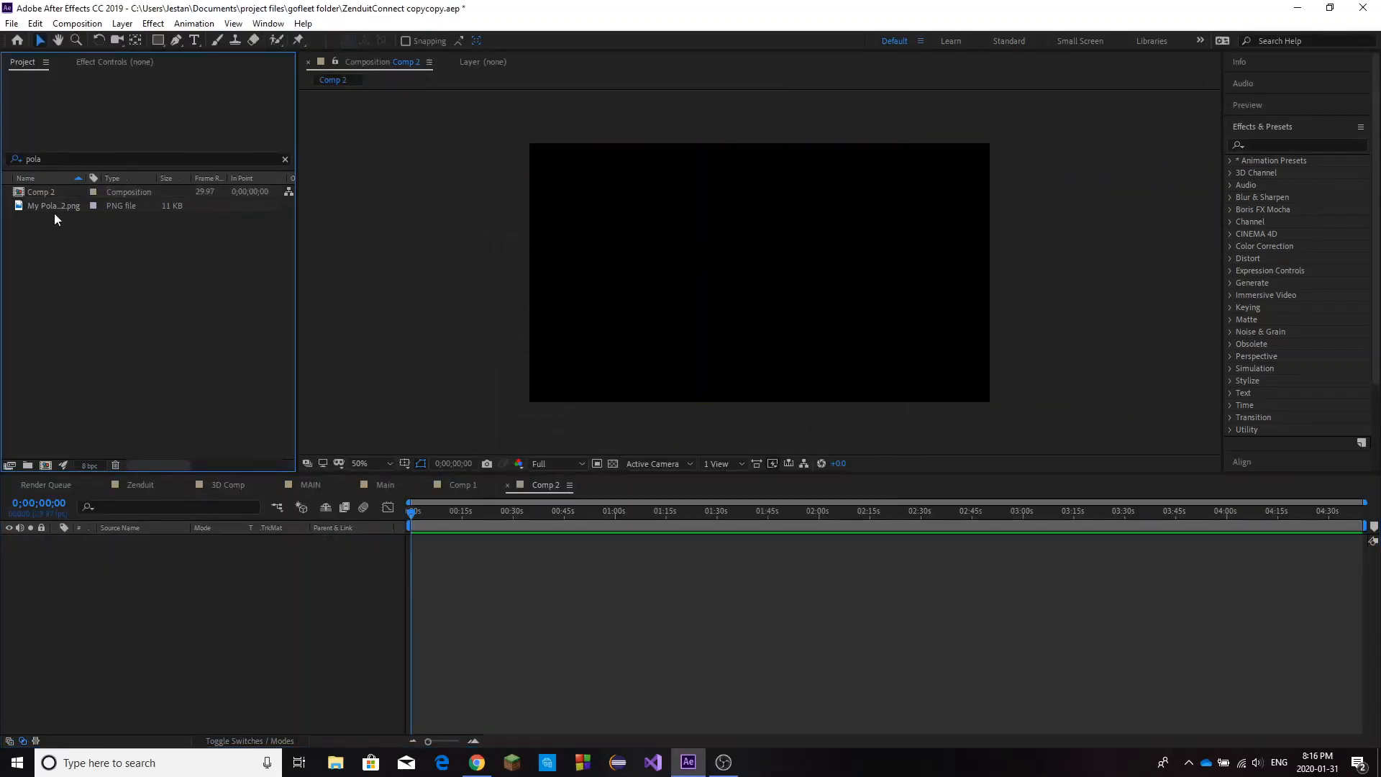
Add My Polaroid2.png to the new composition and scale it down to about 42%.
drag(54, 205, 167, 555)
key(Delete)
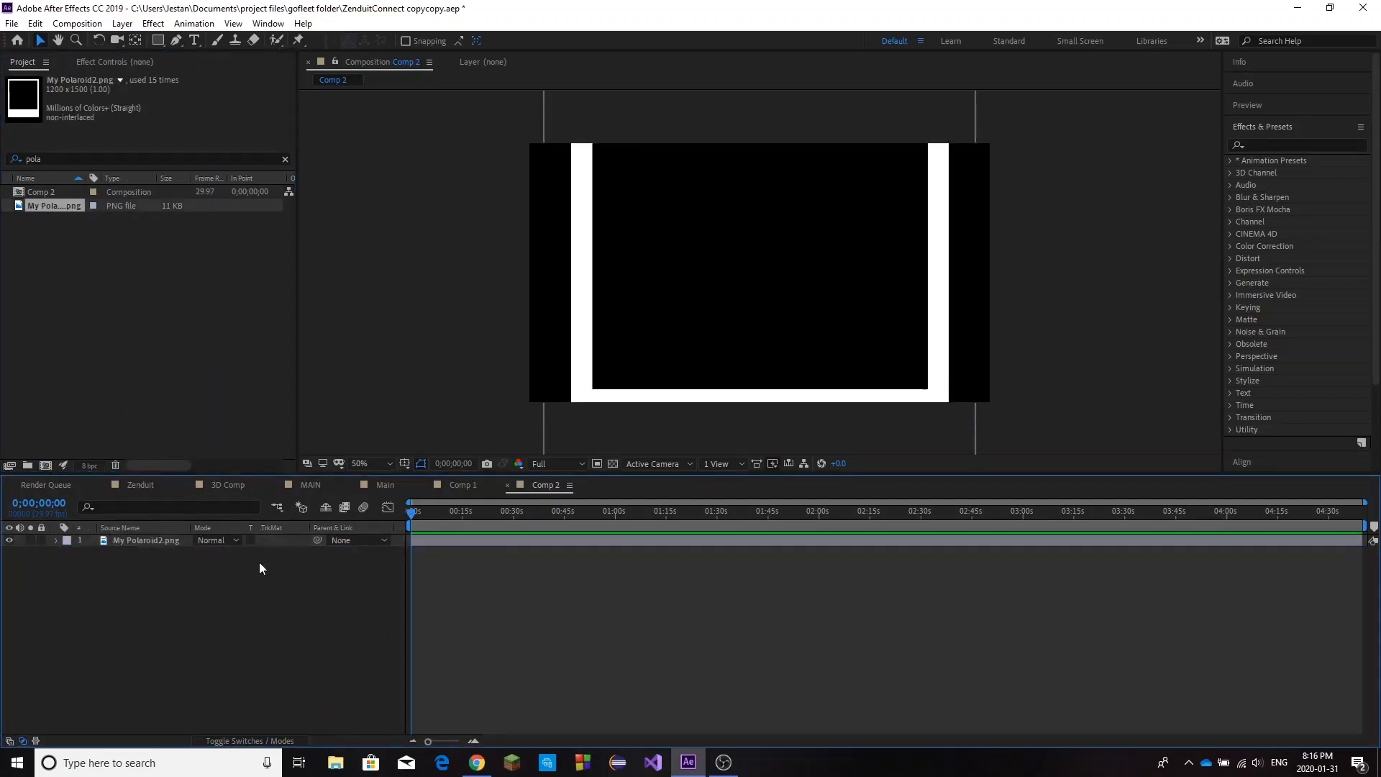
click(158, 545)
key(s)
drag(238, 552, 195, 562)
click(305, 595)
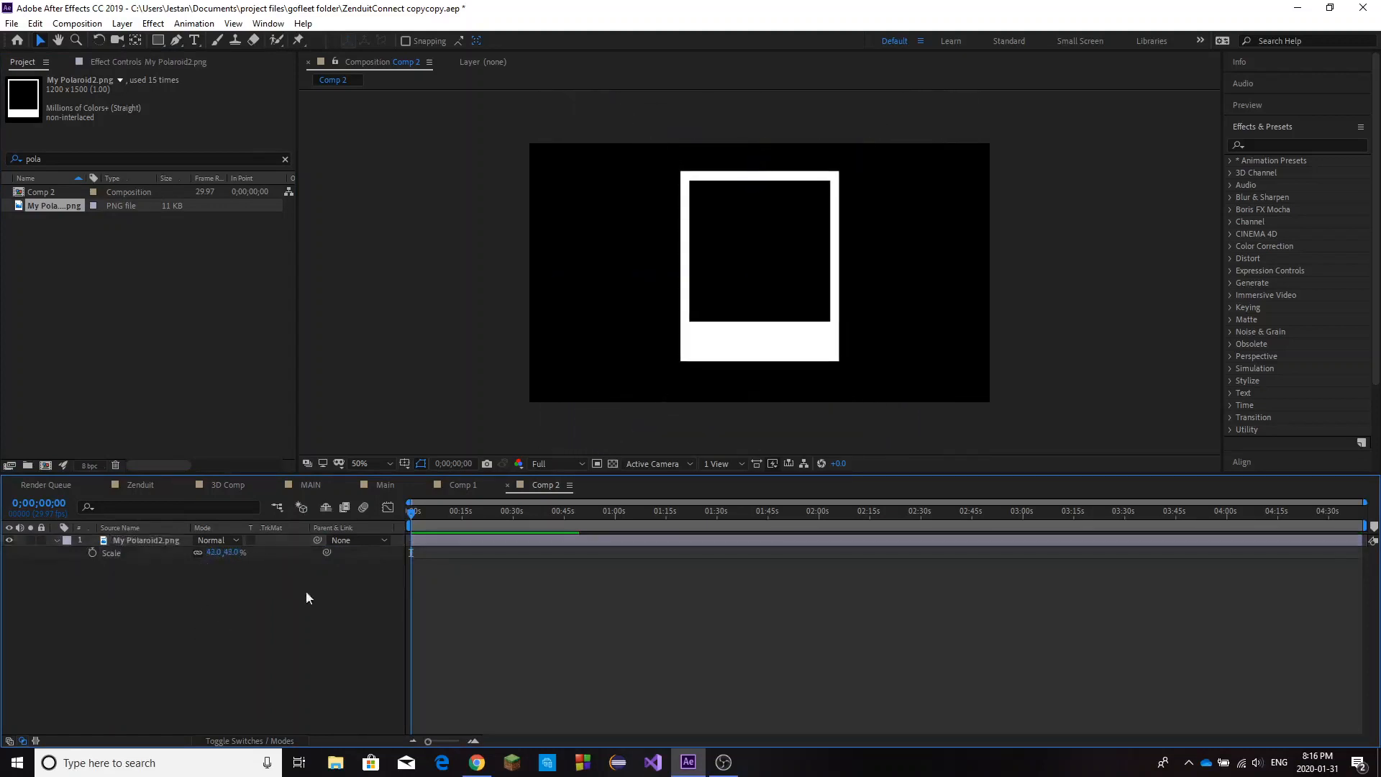
click(56, 541)
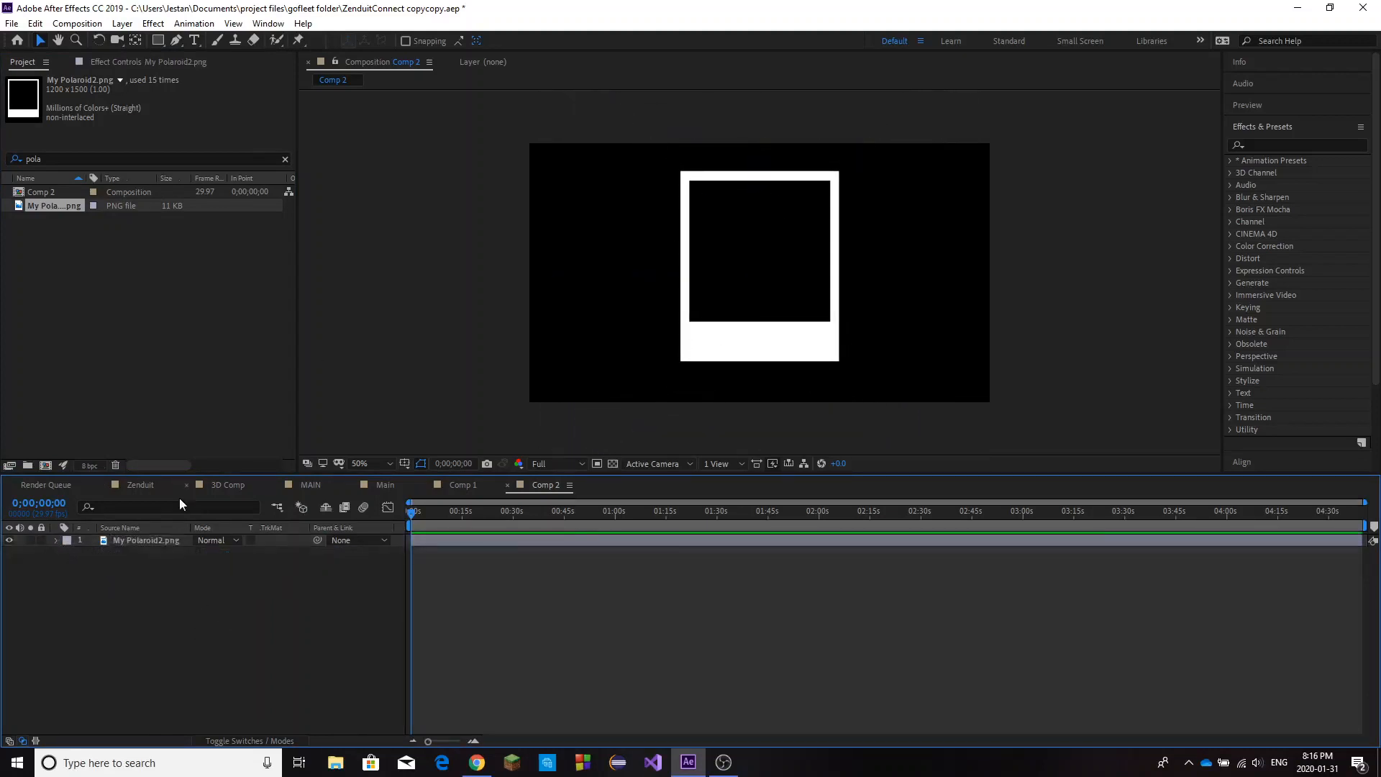
Clear the project search, add the wood texture JPG beneath the polaroid layer and scale it to 42%.
click(92, 157)
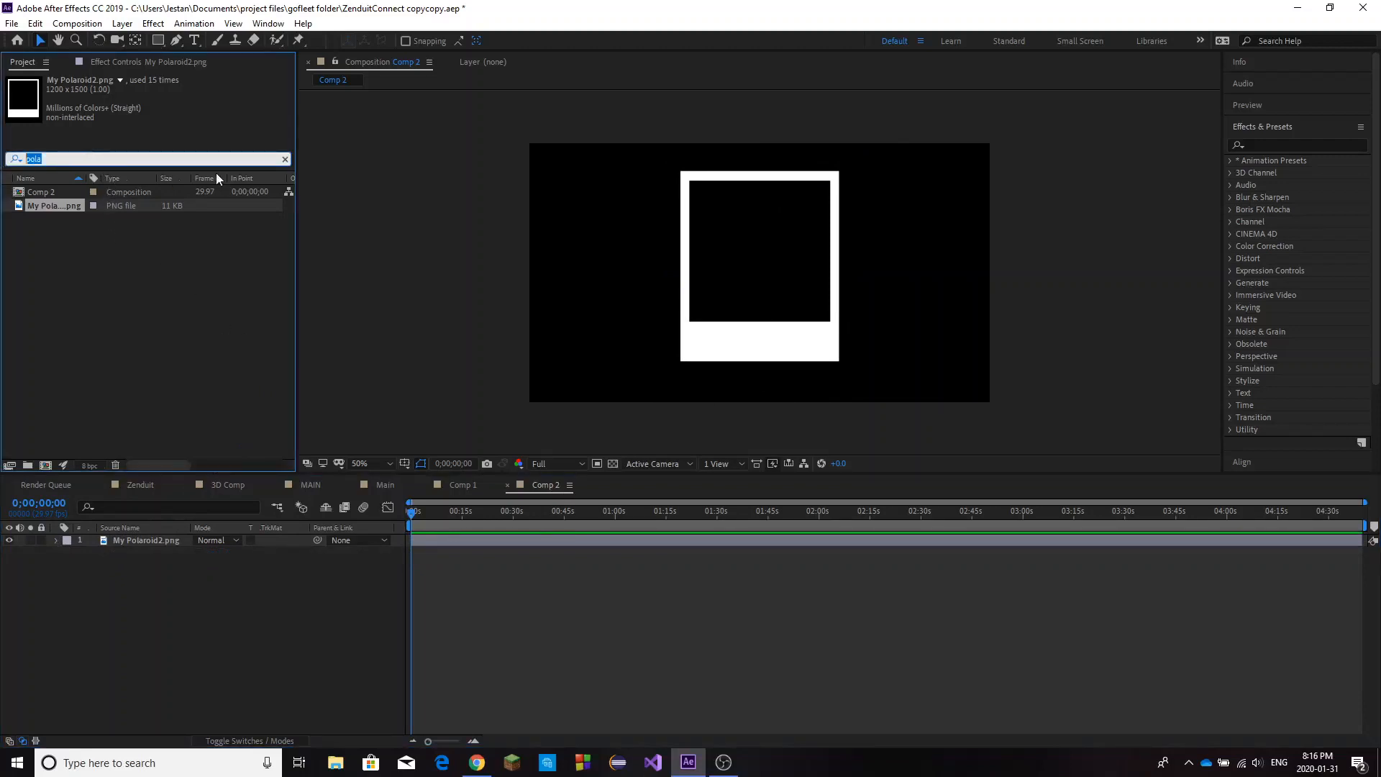
click(287, 162)
click(52, 193)
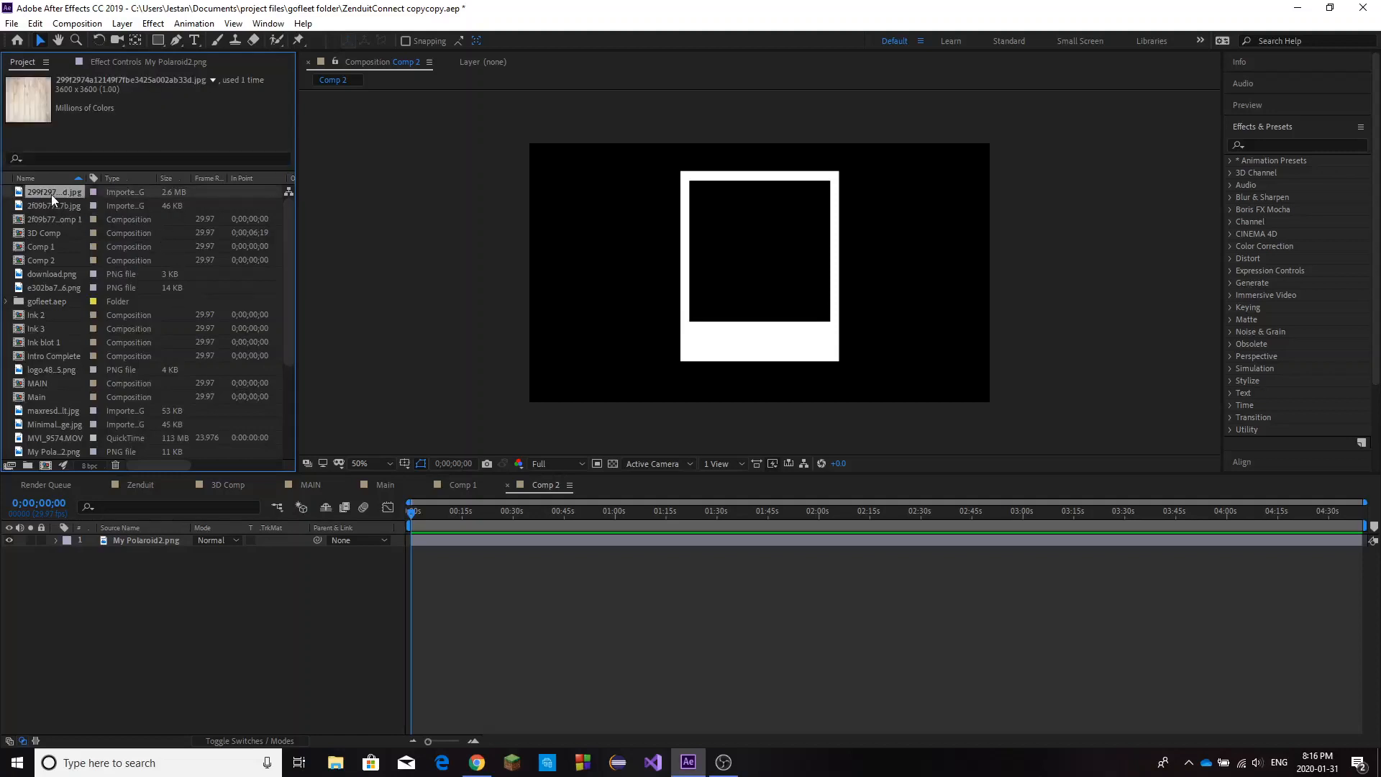
drag(58, 196, 543, 504)
key(s)
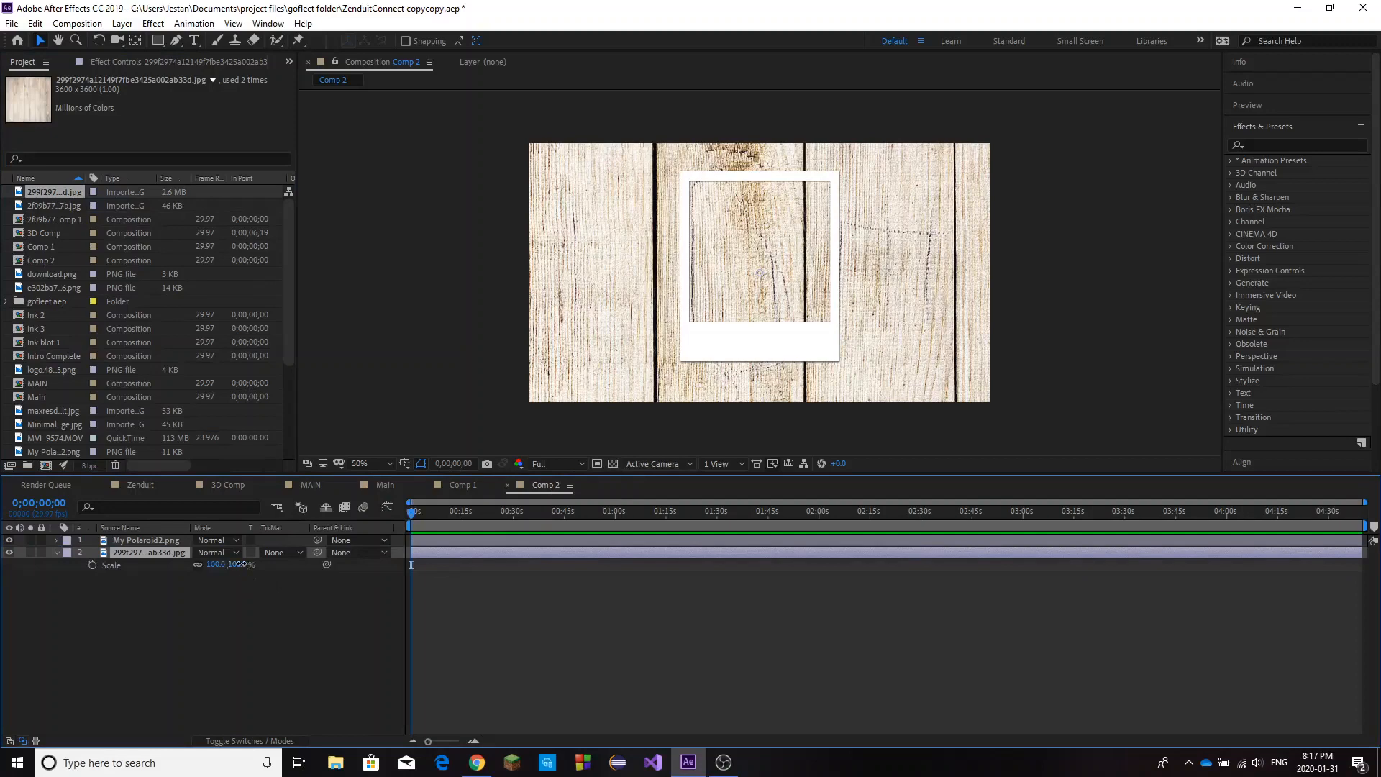
drag(234, 565, 203, 568)
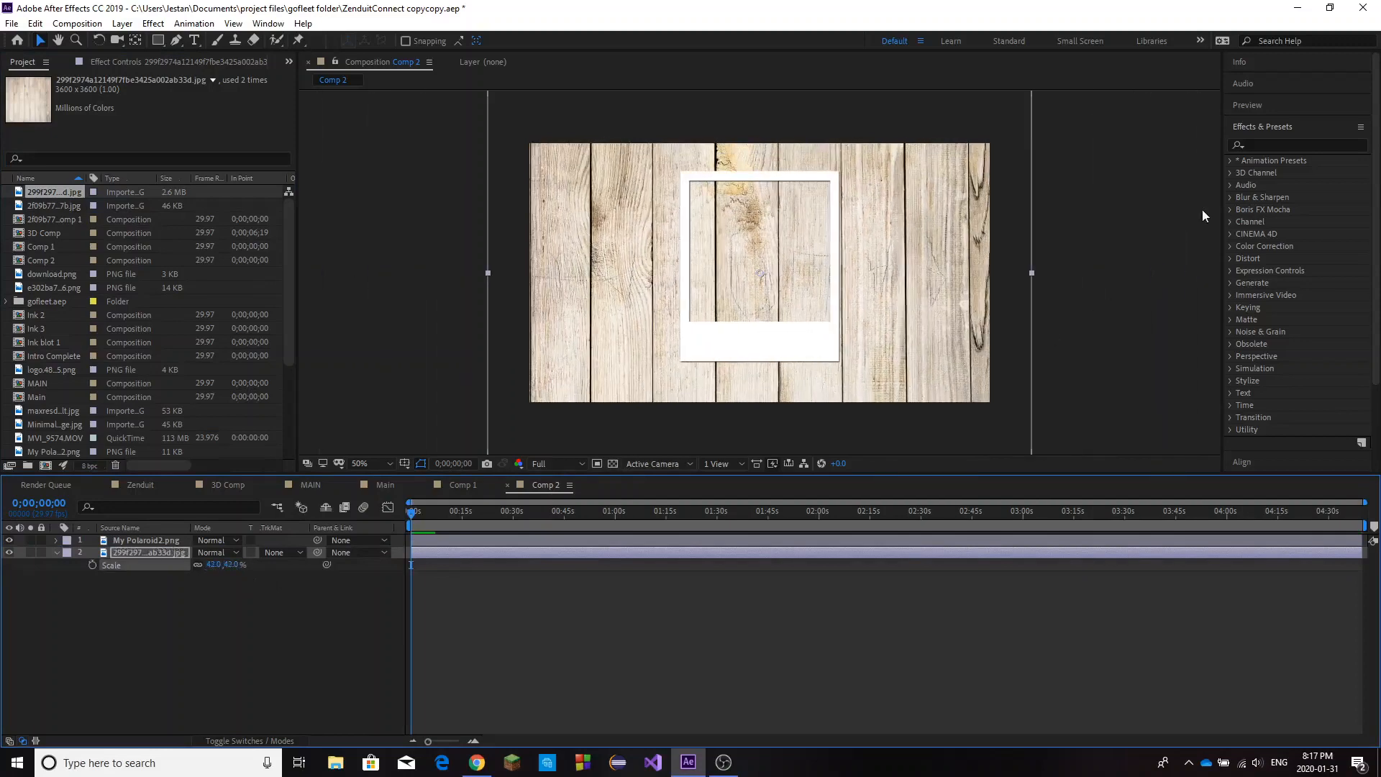
Apply Motion Tile to the wood texture layer with output width 260, a larger output height and mirrored edges.
click(1284, 145)
text(motion)
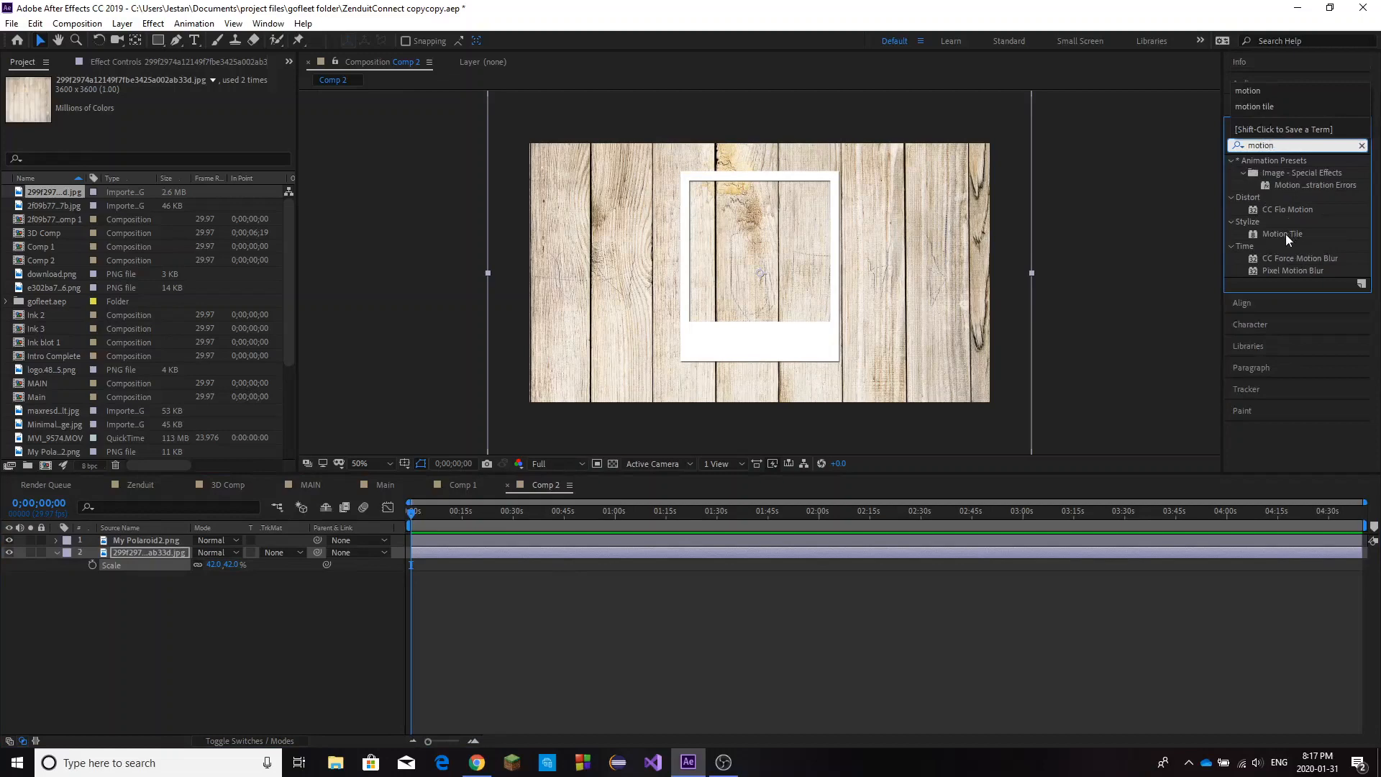
drag(1282, 234, 624, 555)
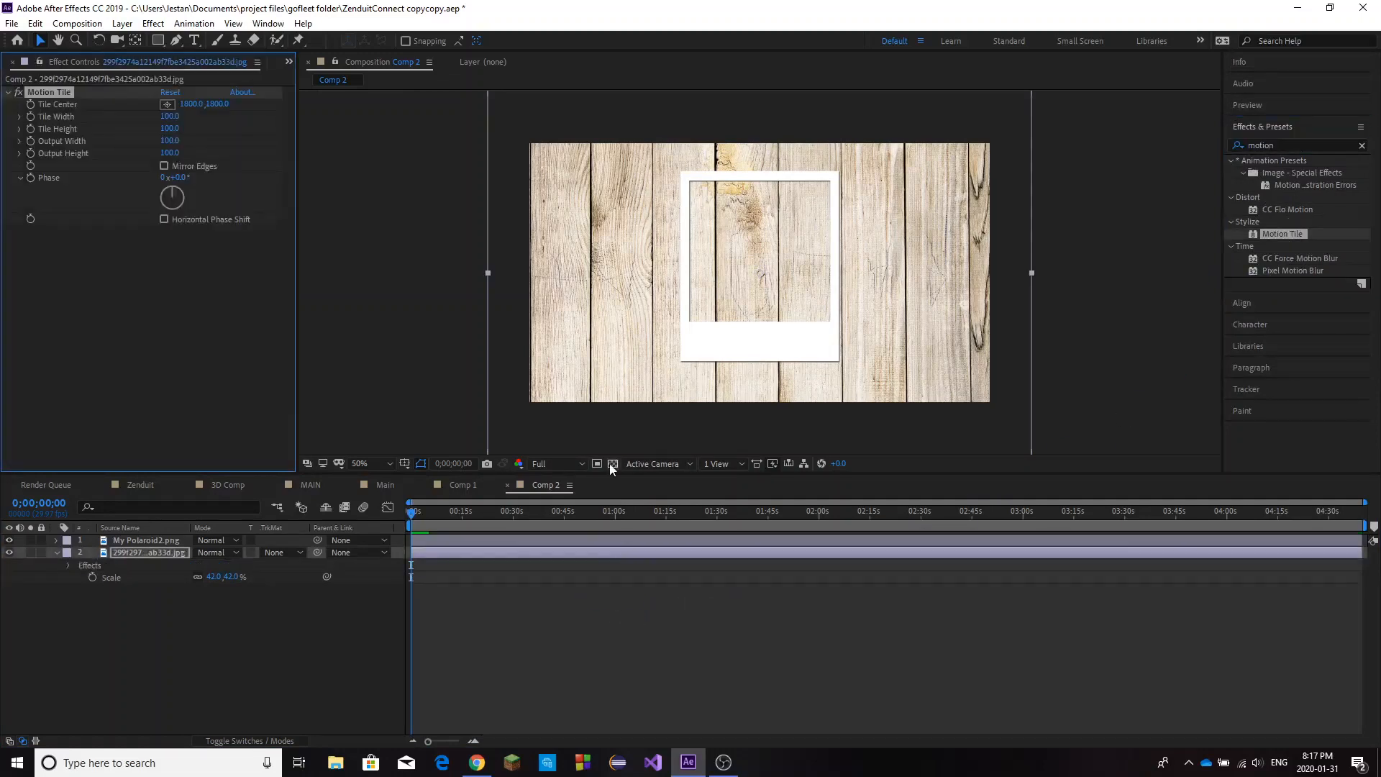
drag(171, 154, 182, 143)
click(165, 167)
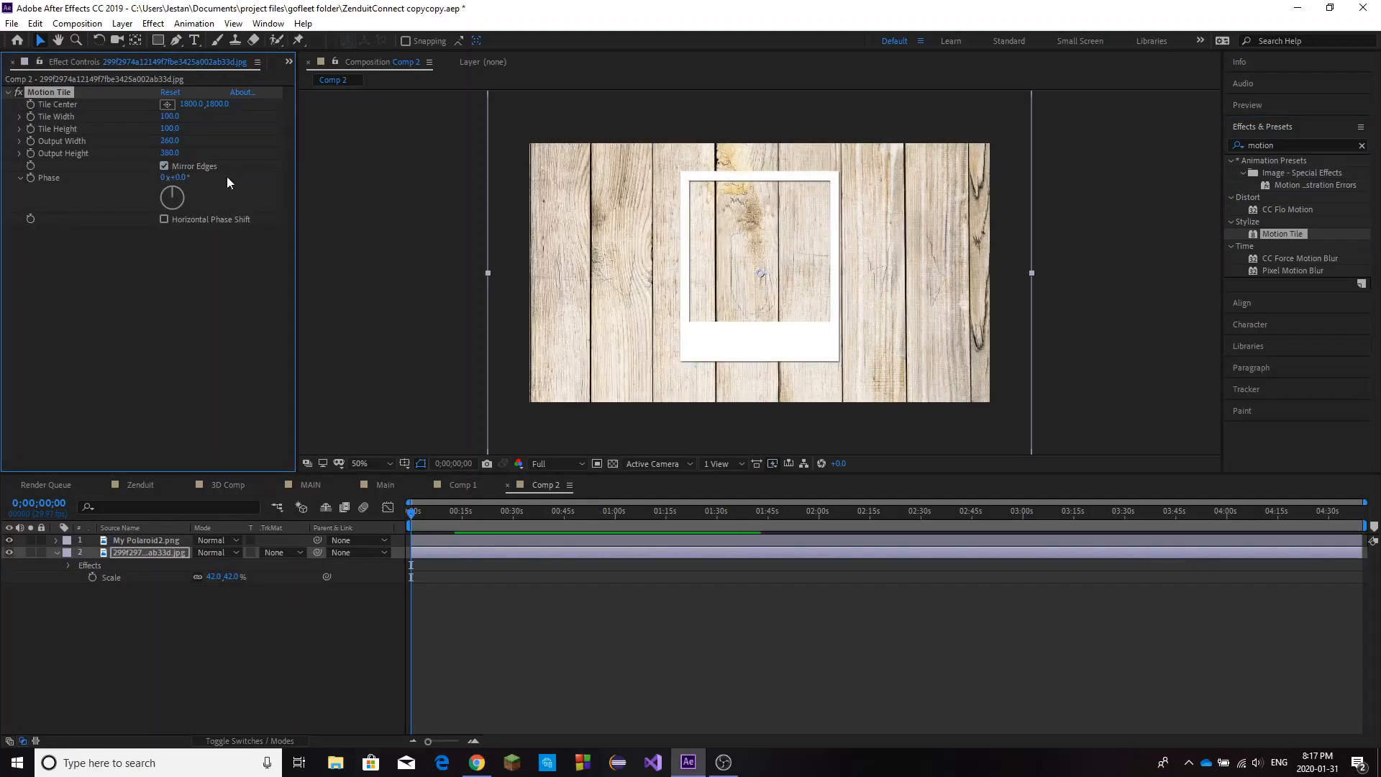
Shrink the wood texture to 20% to check the tiling, and set its scale to 44%.
click(161, 558)
key(s)
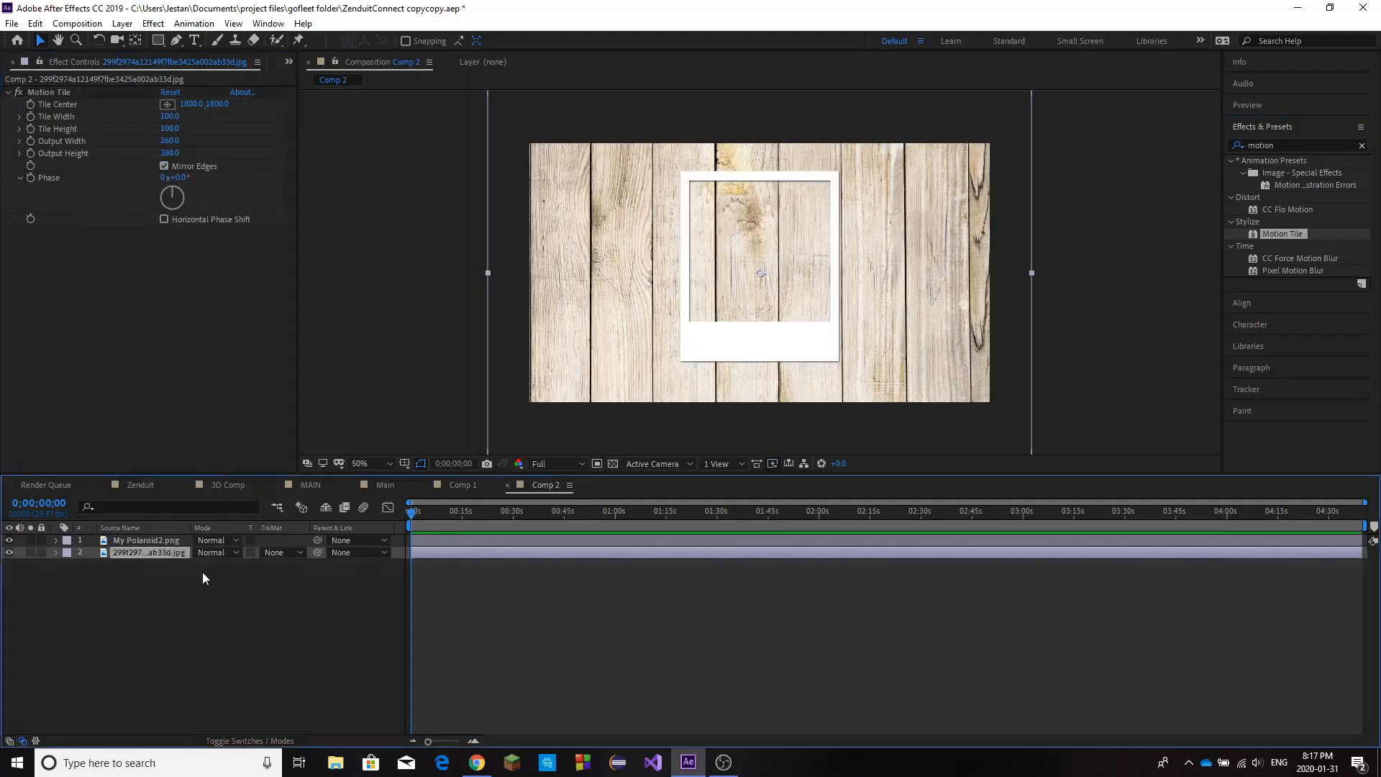
key(s)
drag(216, 566, 875, 307)
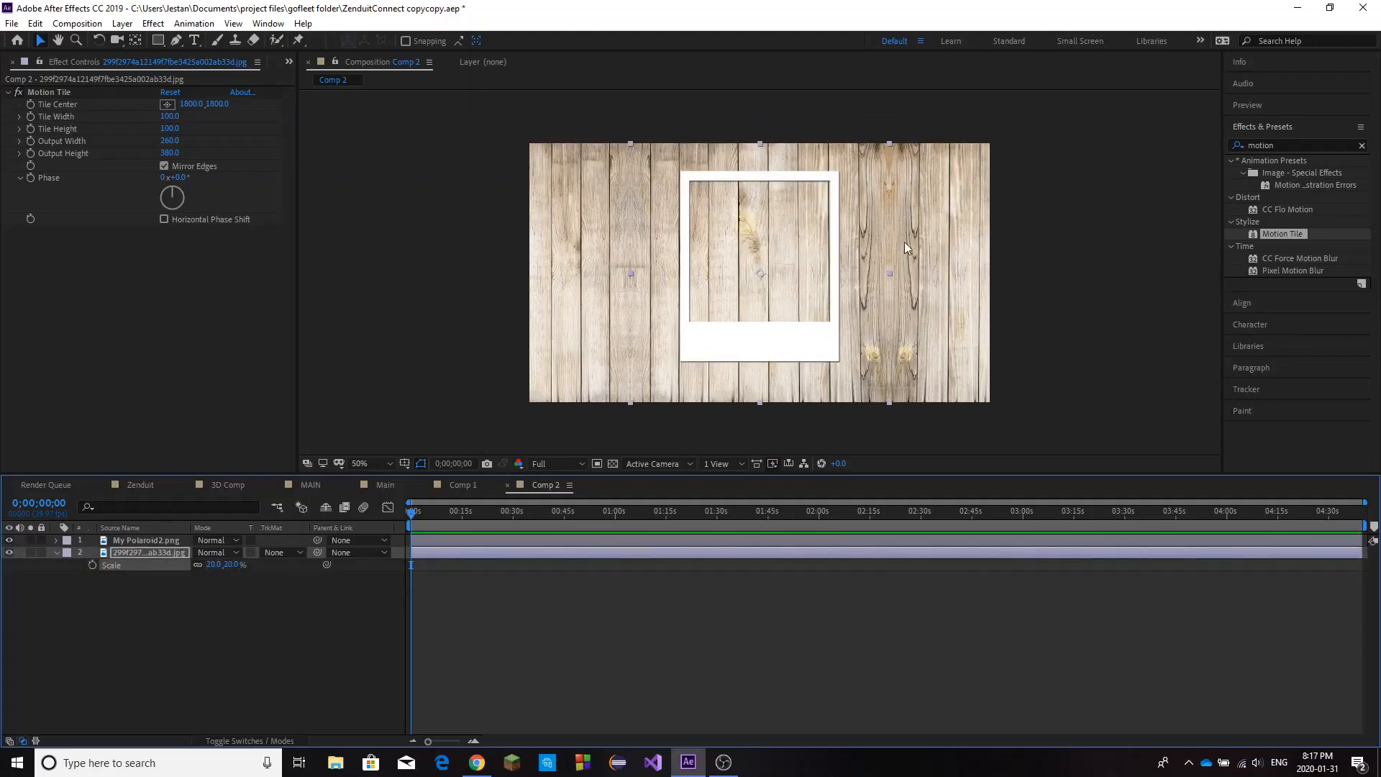
drag(230, 569, 403, 518)
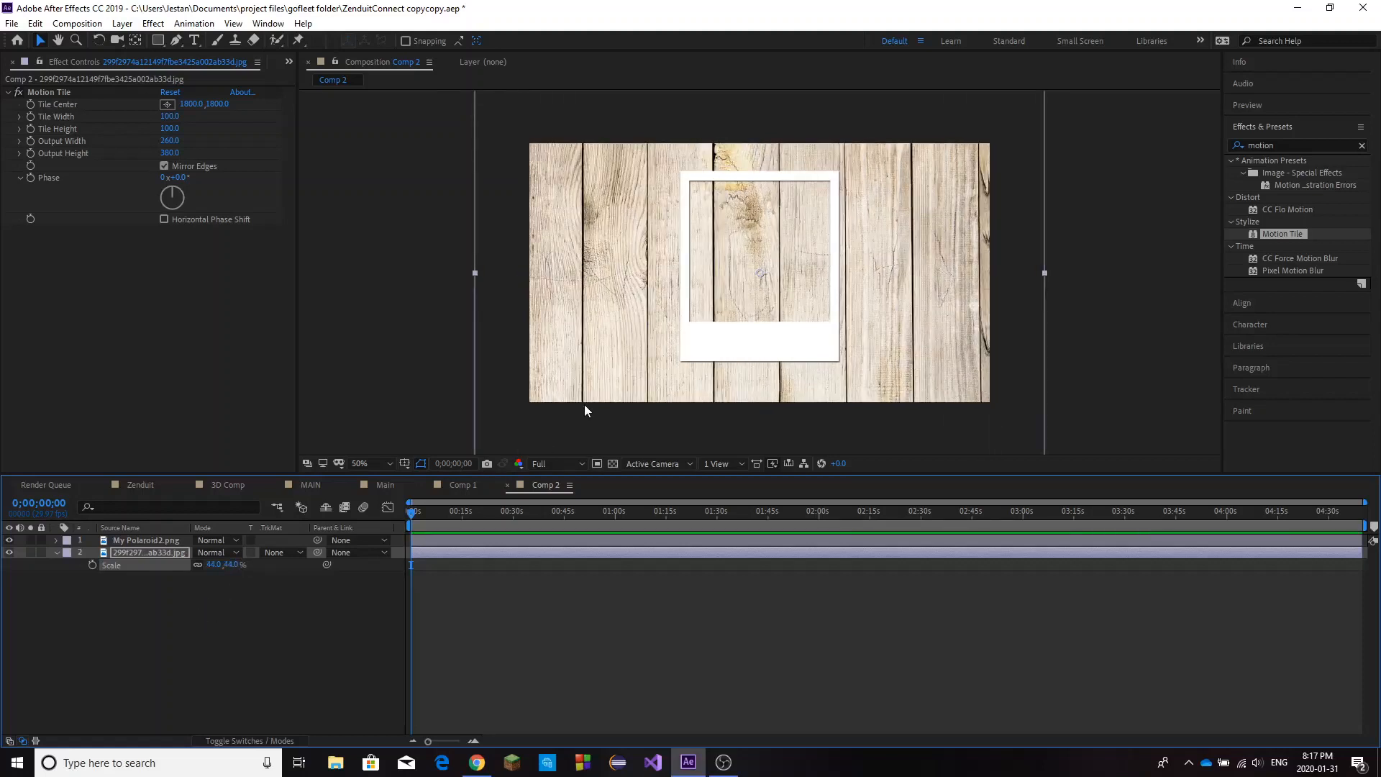
click(56, 553)
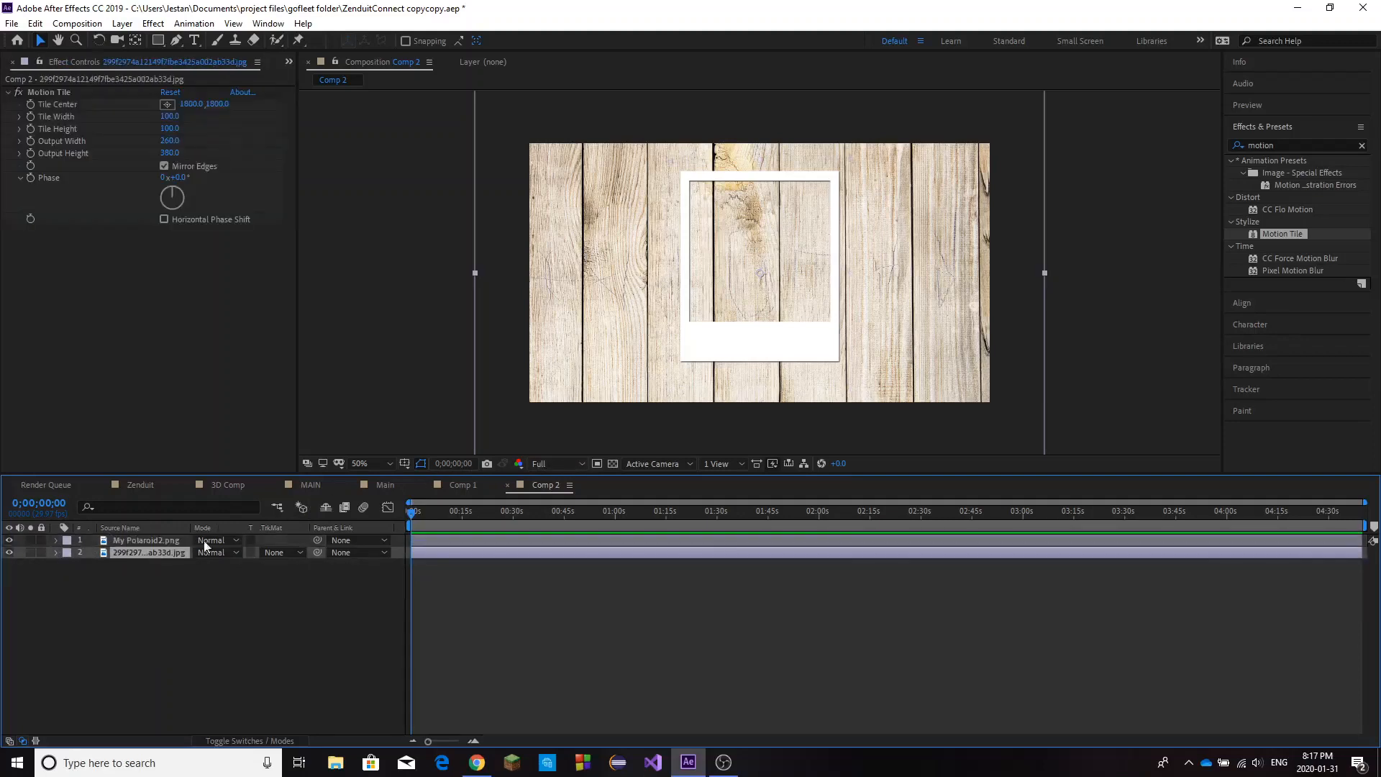
Add a two-node camera layer with the 50mm preset to the composition.
click(163, 540)
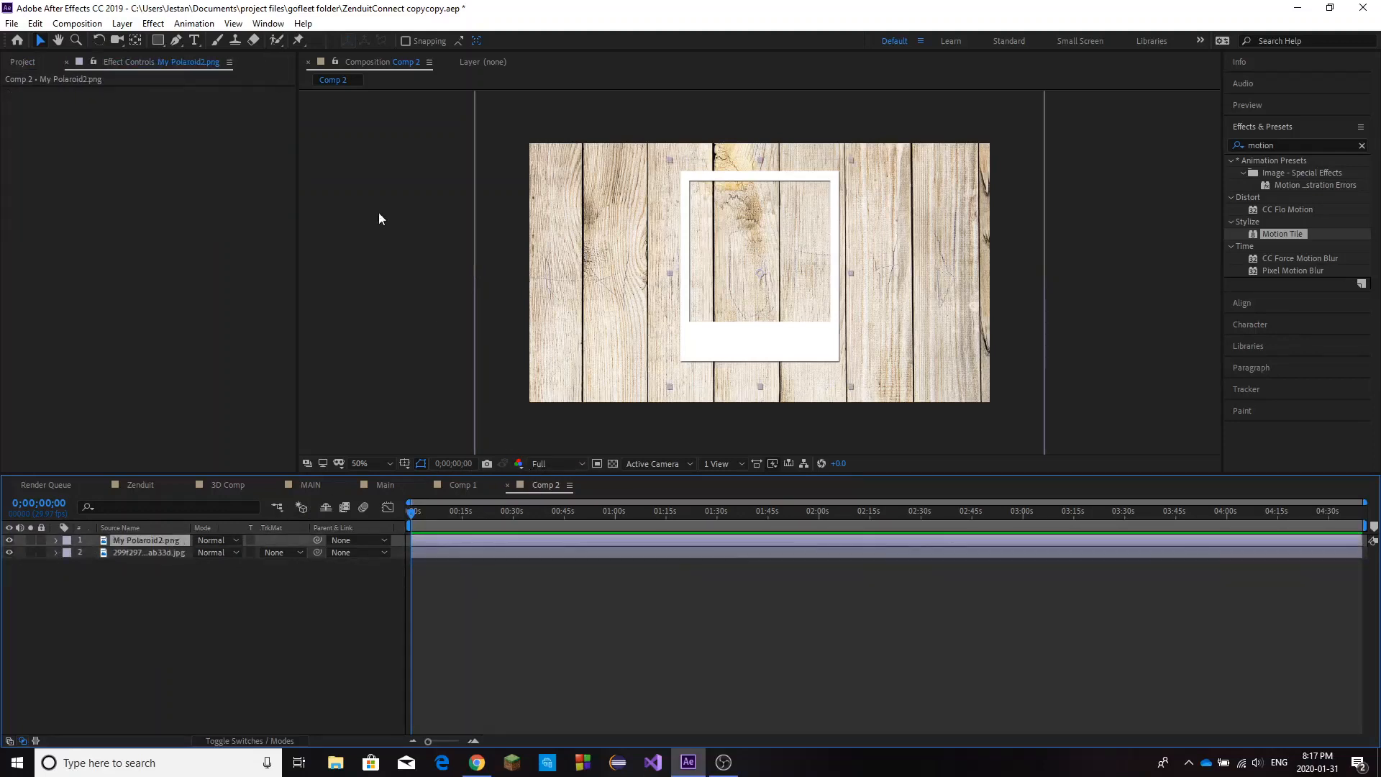
click(123, 23)
mouse_move(302, 40)
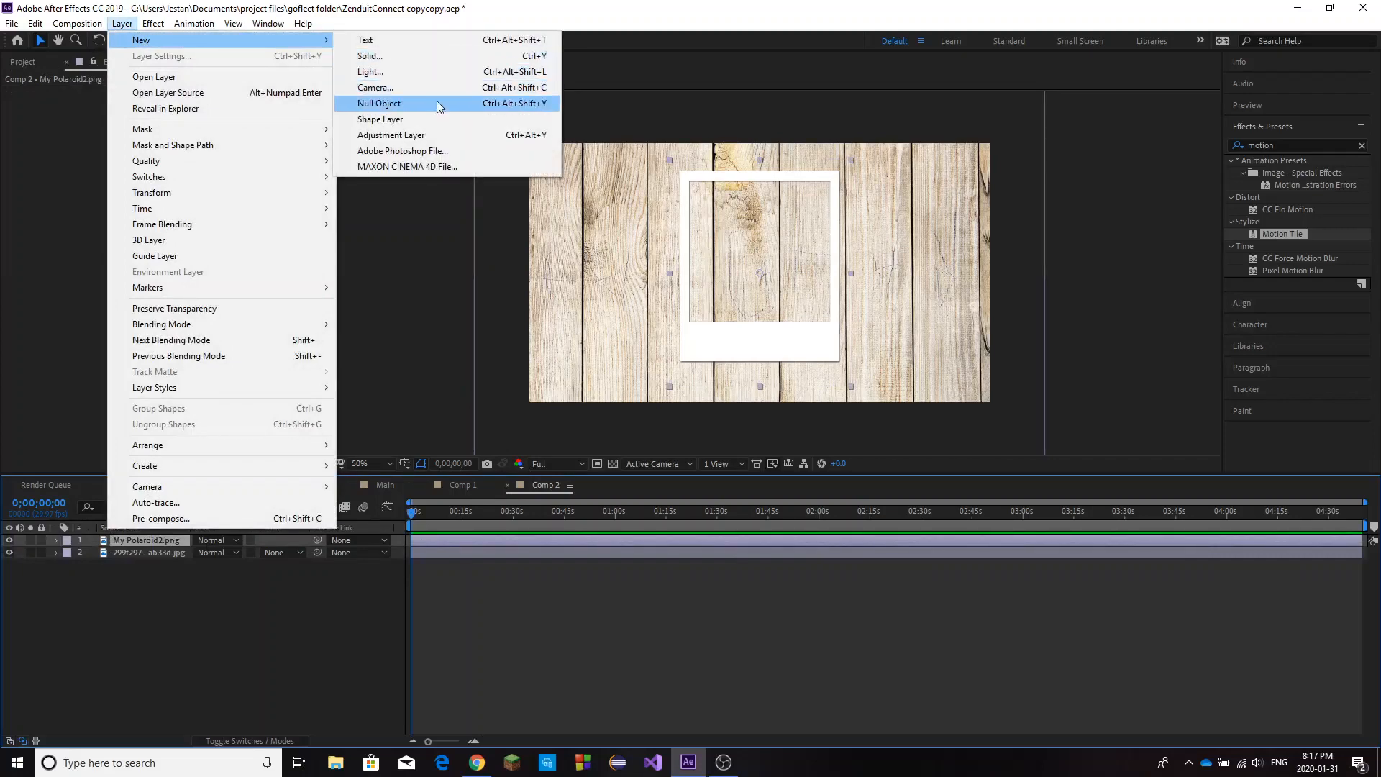
click(432, 87)
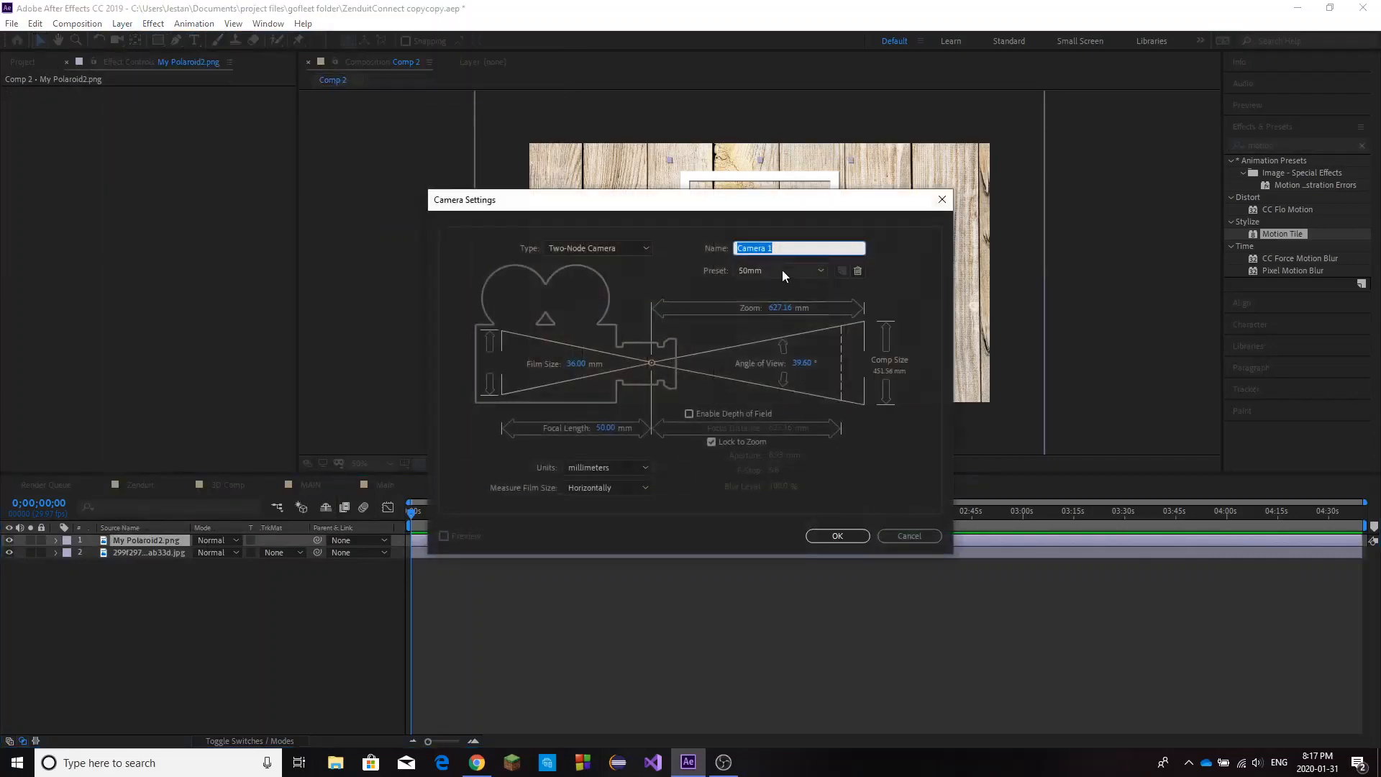
click(834, 536)
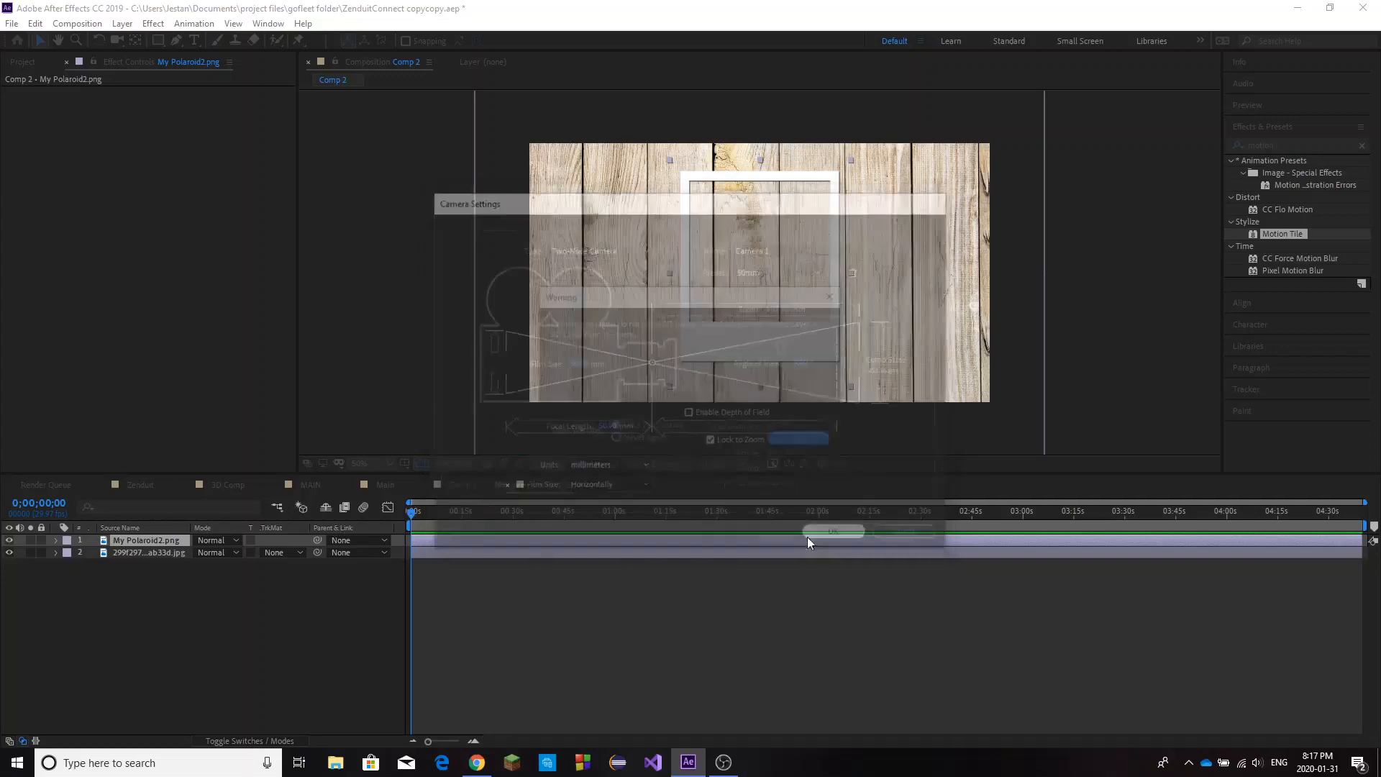
click(820, 441)
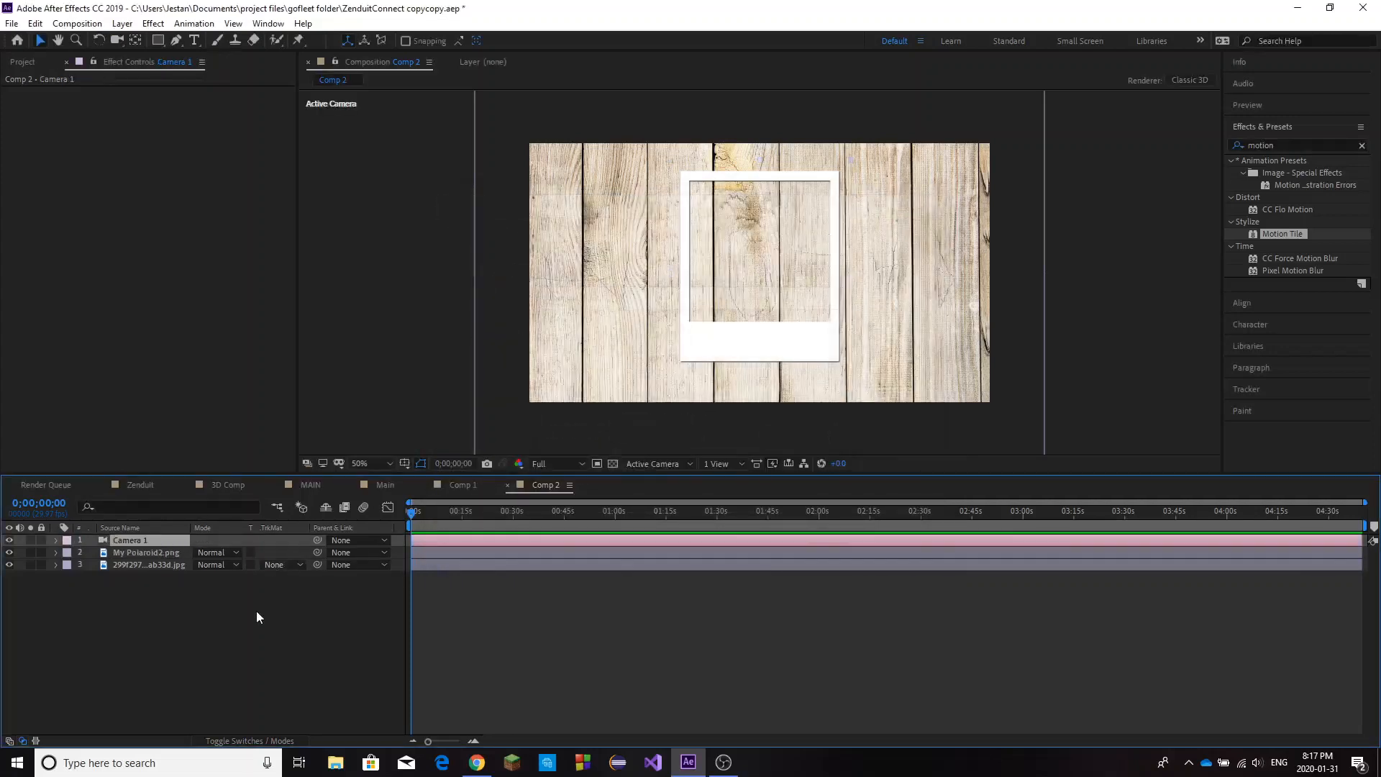
Add a null object layer to the composition.
click(148, 545)
click(122, 23)
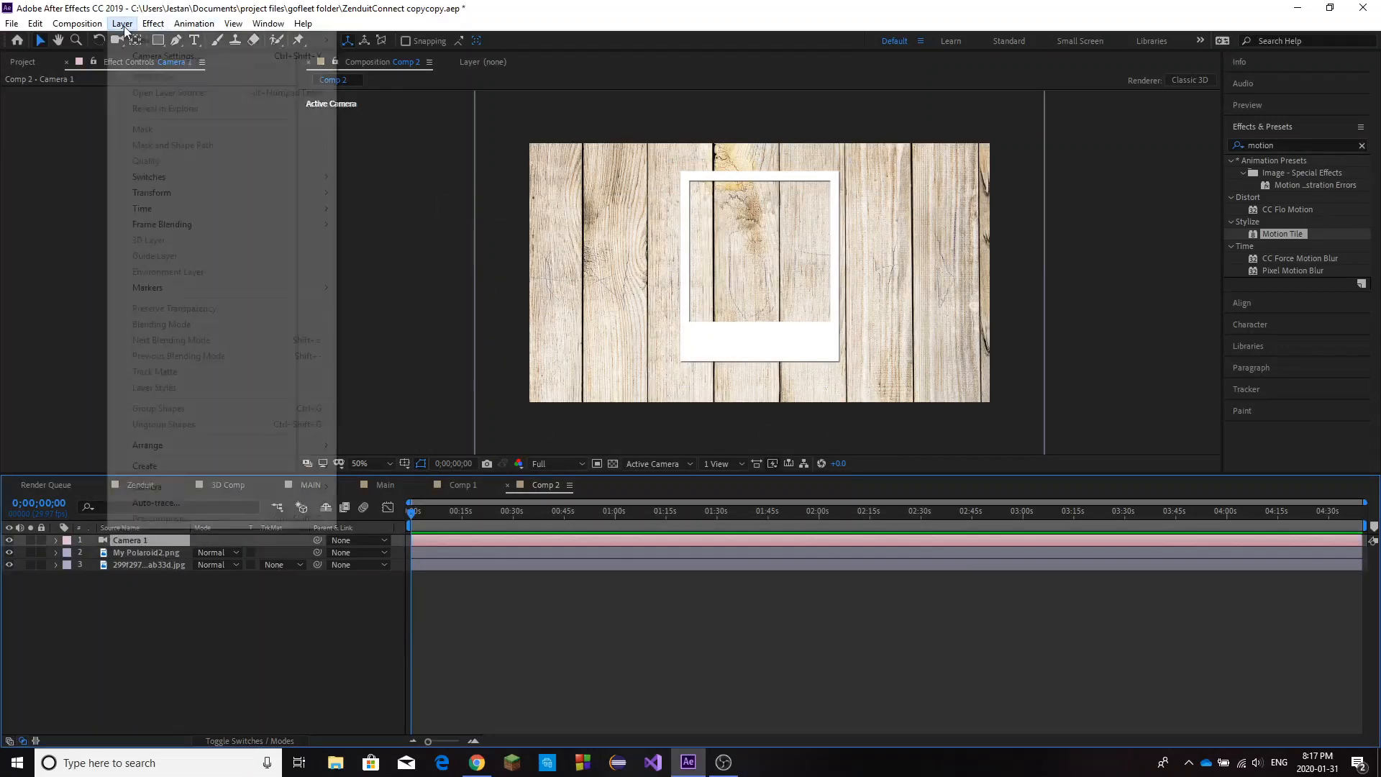
mouse_move(142, 42)
click(396, 106)
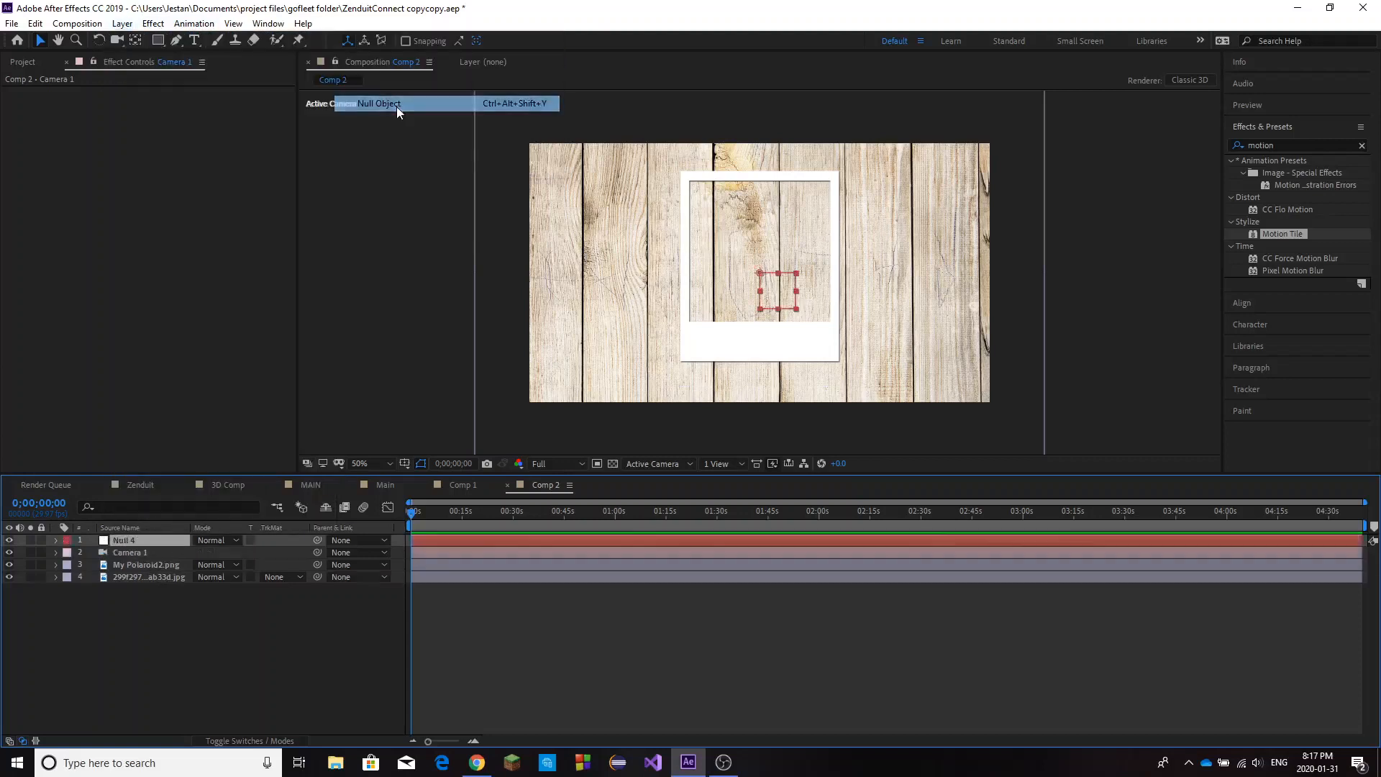
Place the null layer directly below Camera 1 and parent the camera to the null.
click(144, 577)
click(149, 555)
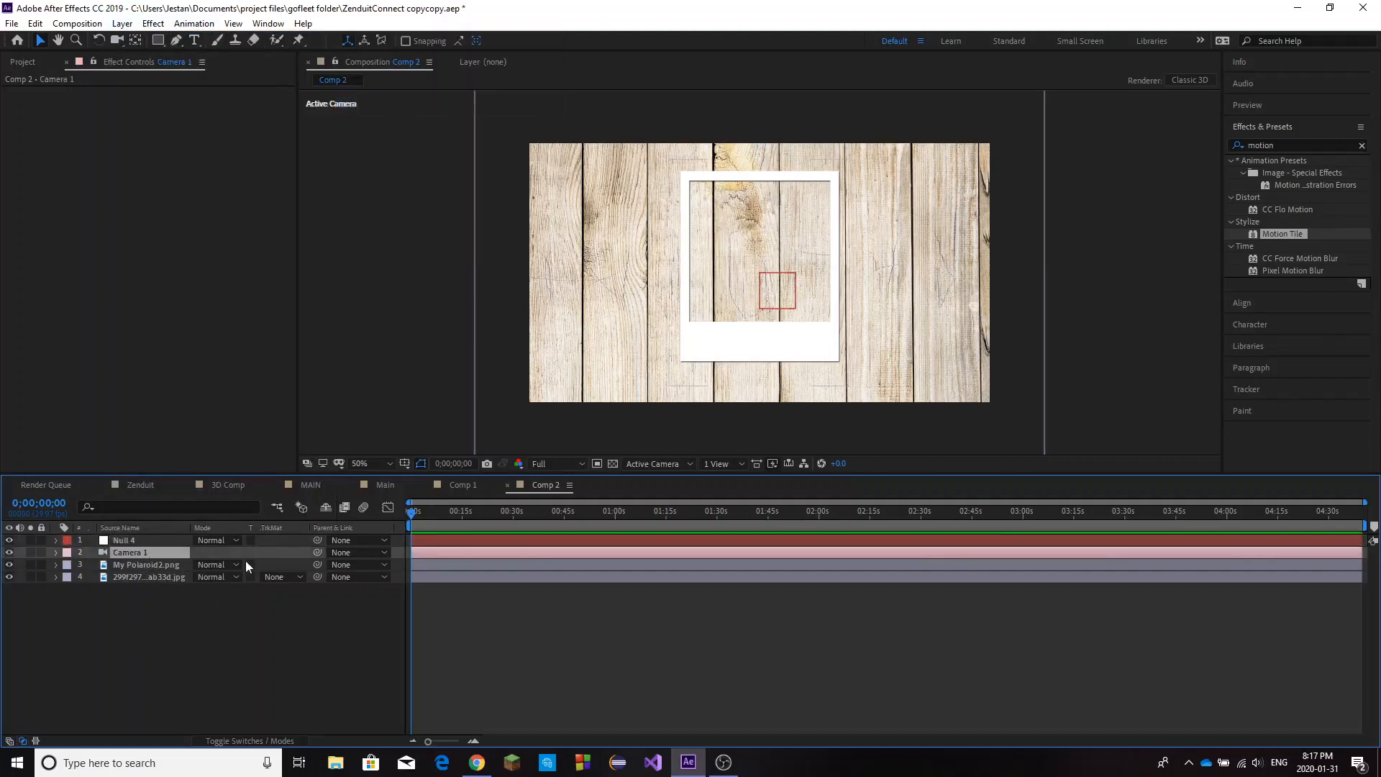
drag(163, 538, 158, 554)
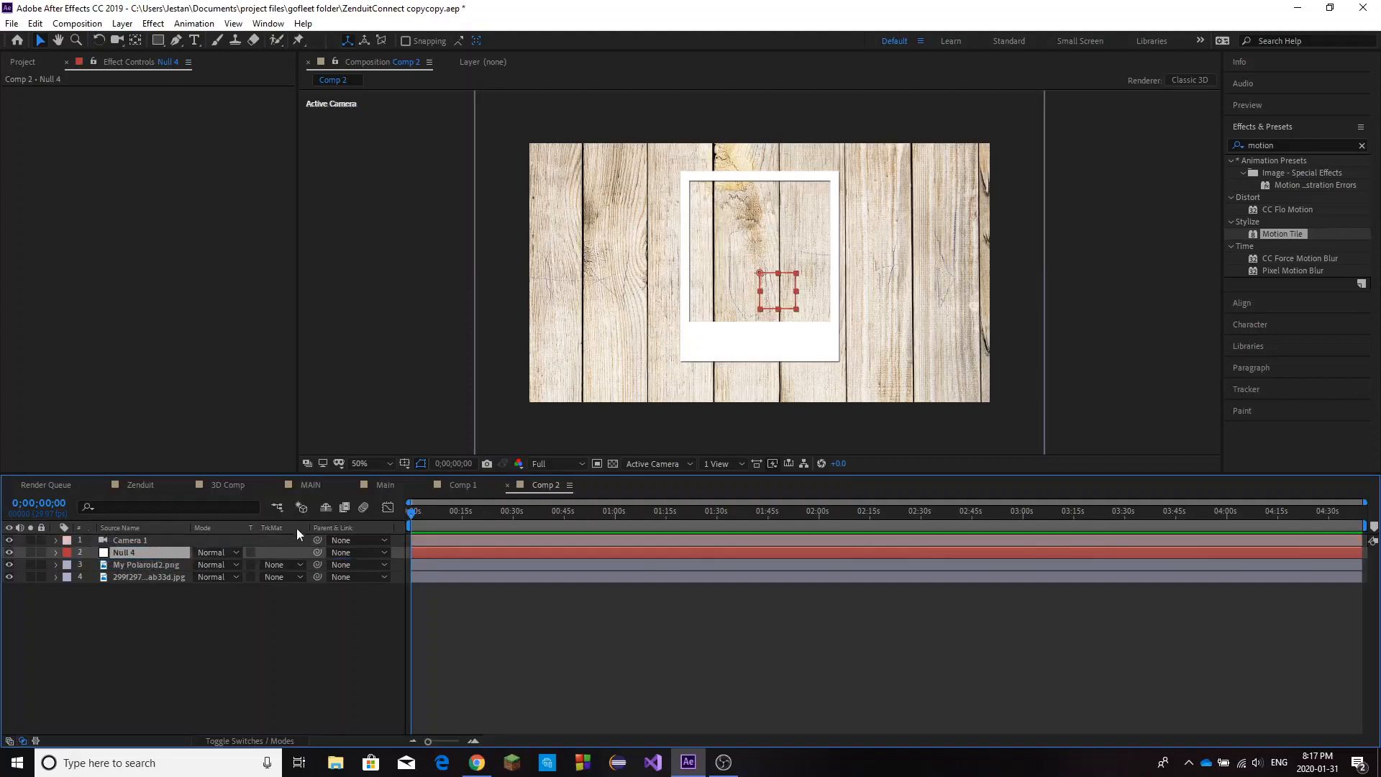
drag(318, 541, 148, 553)
Turn on Depth of Field in the options of Camera 1.
click(173, 542)
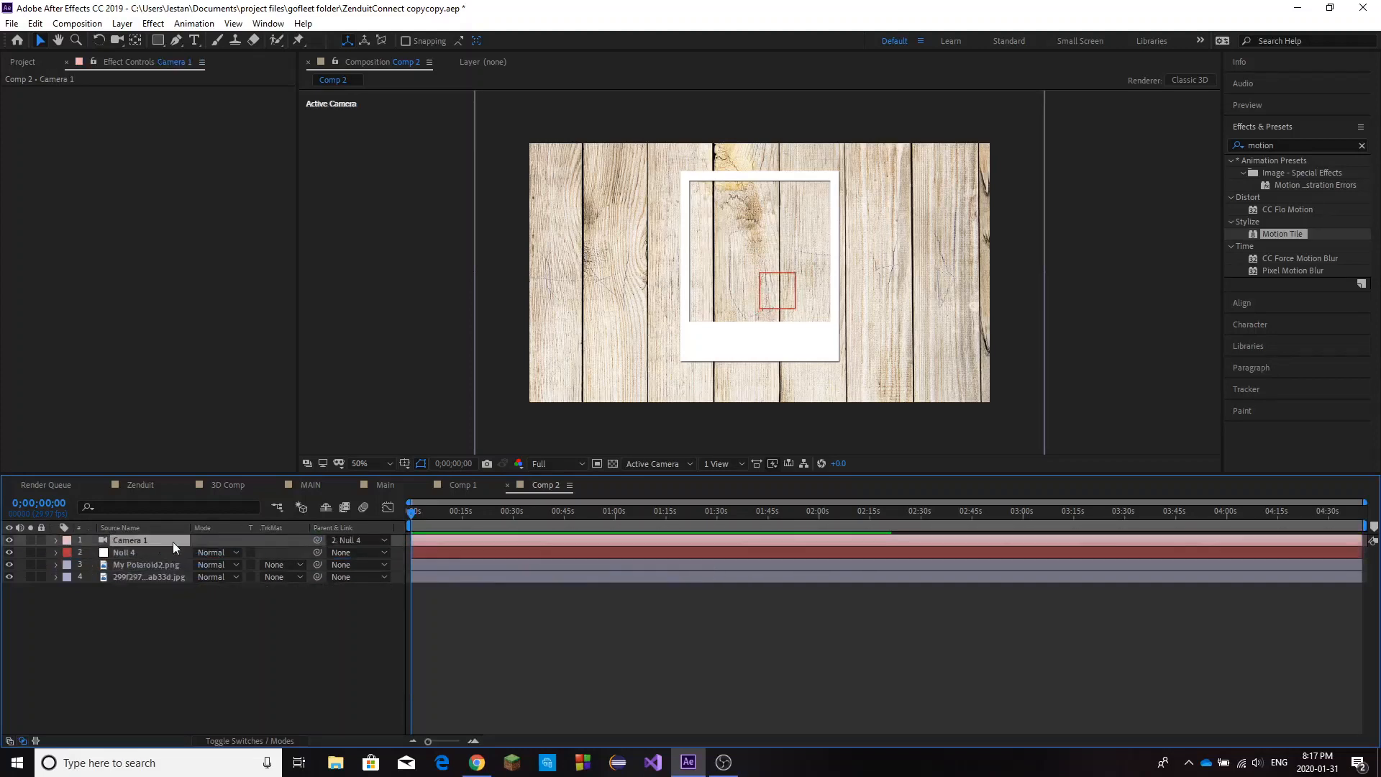
key(a)
key(a)
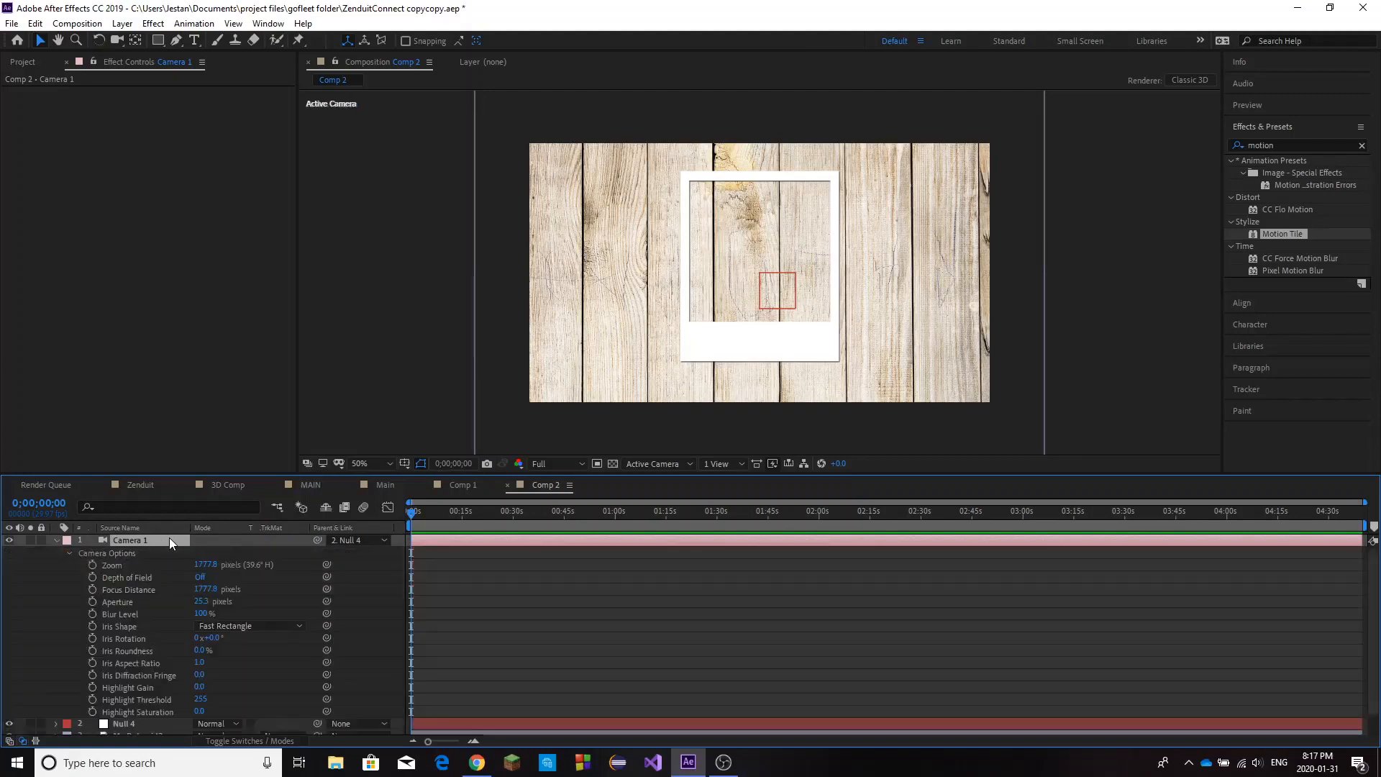
click(201, 578)
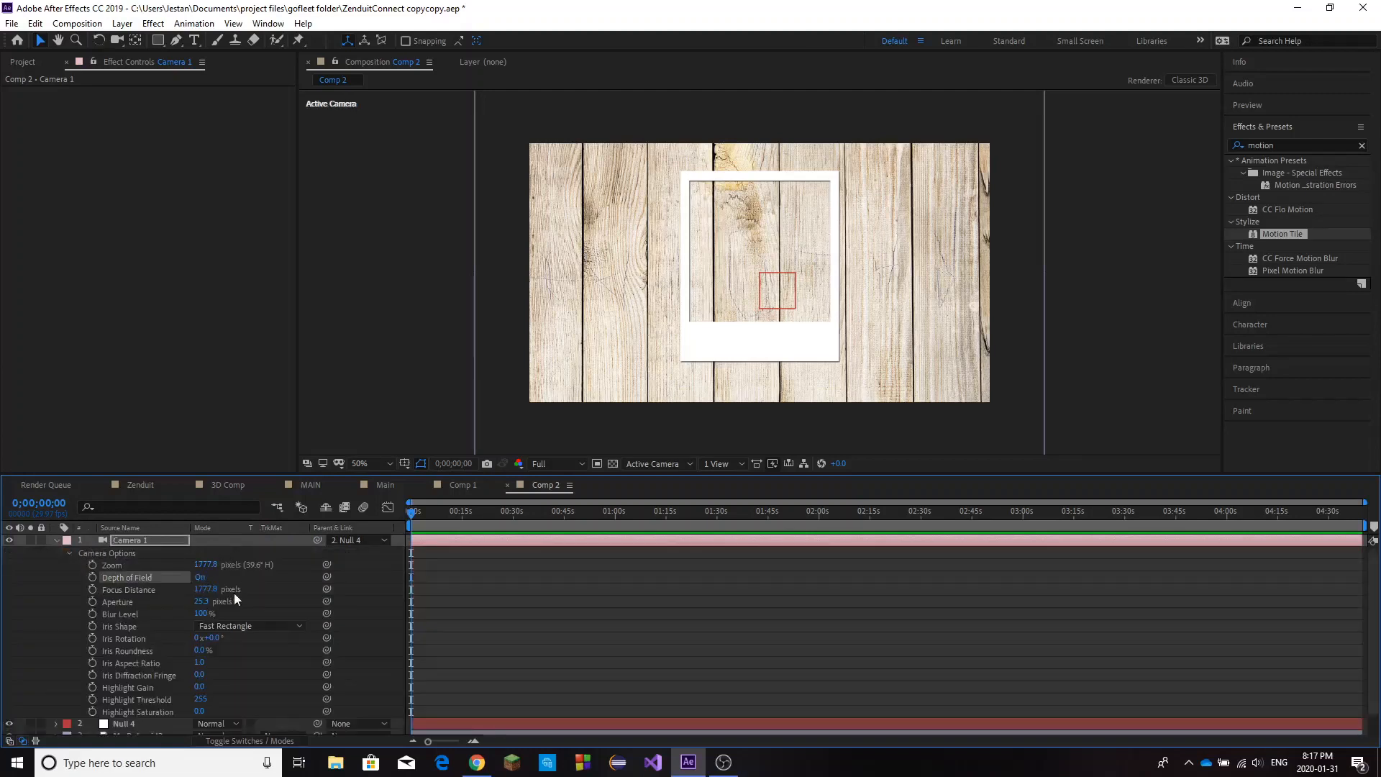
click(57, 542)
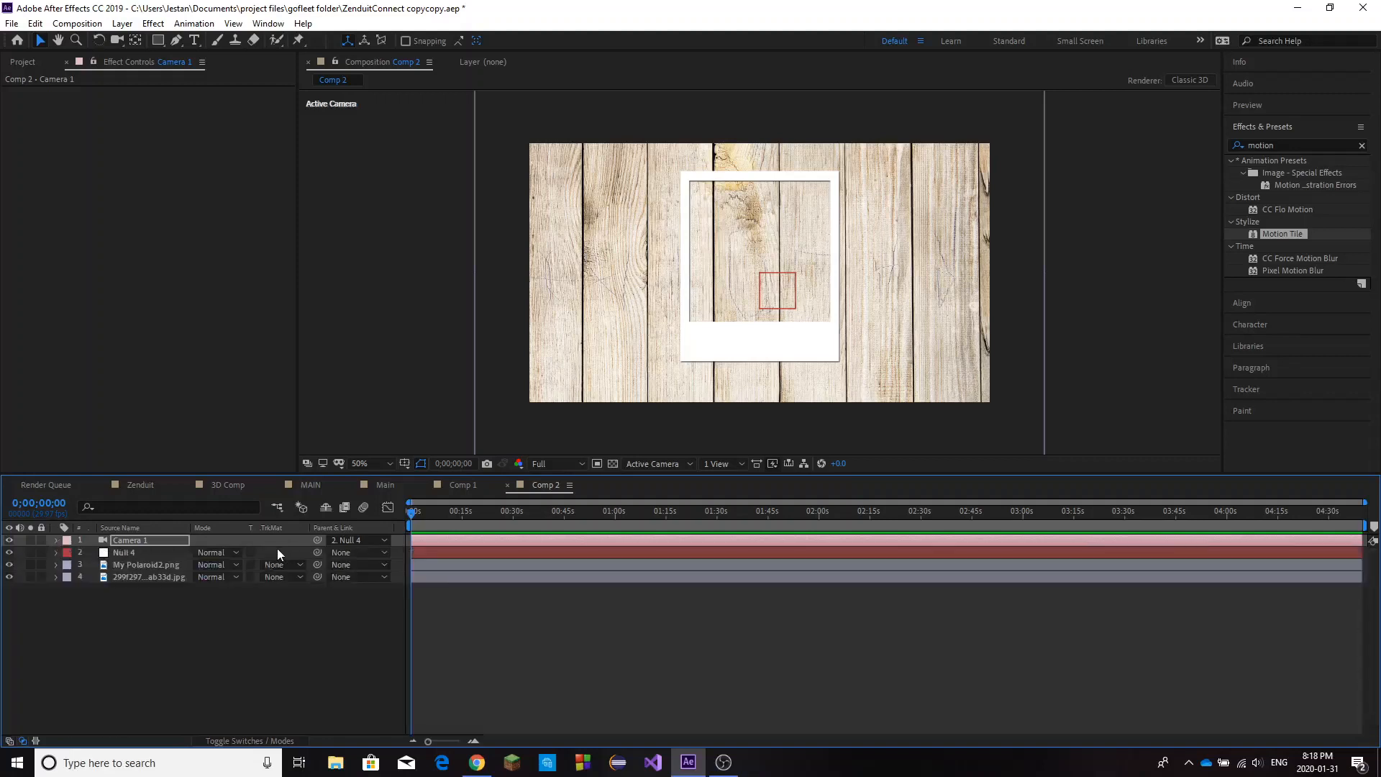
Make the null, polaroid and wood texture layers 3D layers.
click(290, 741)
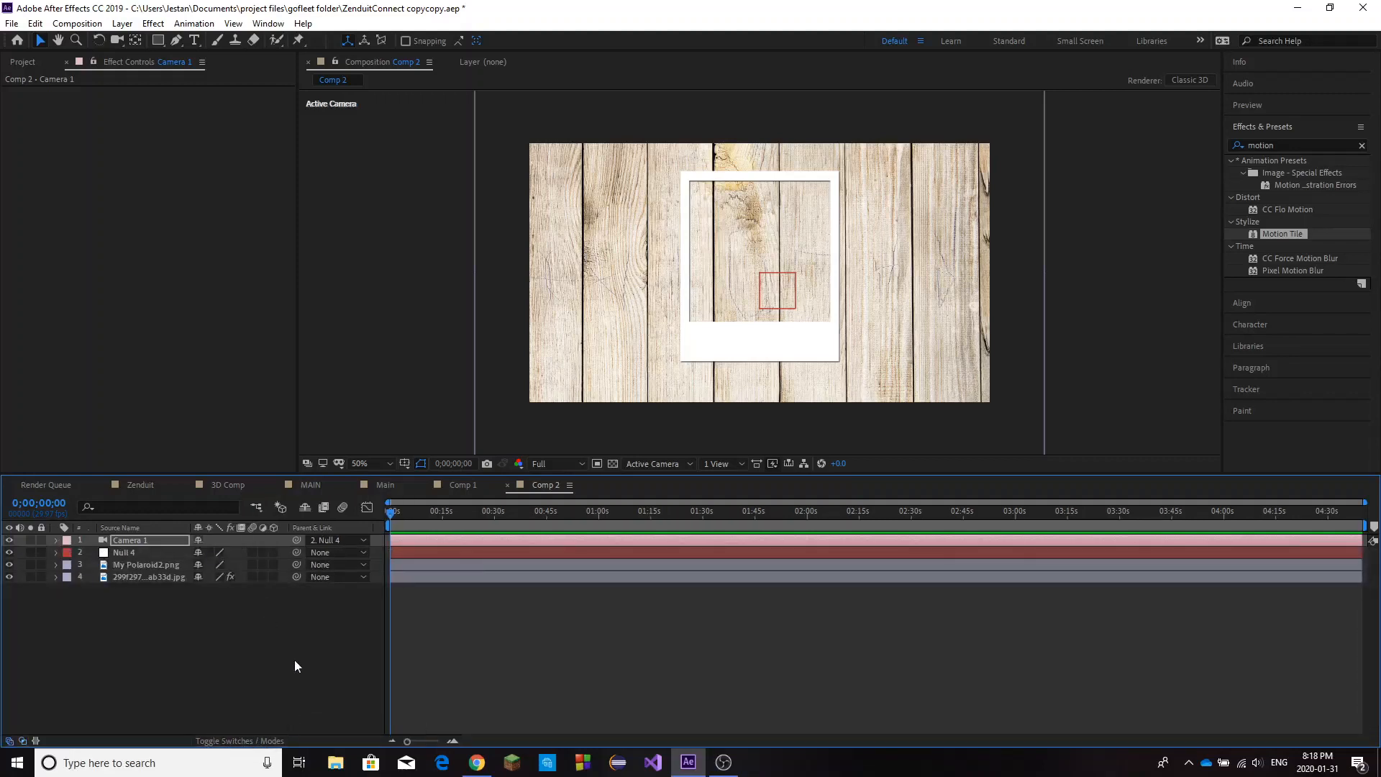
drag(274, 565, 273, 577)
click(274, 553)
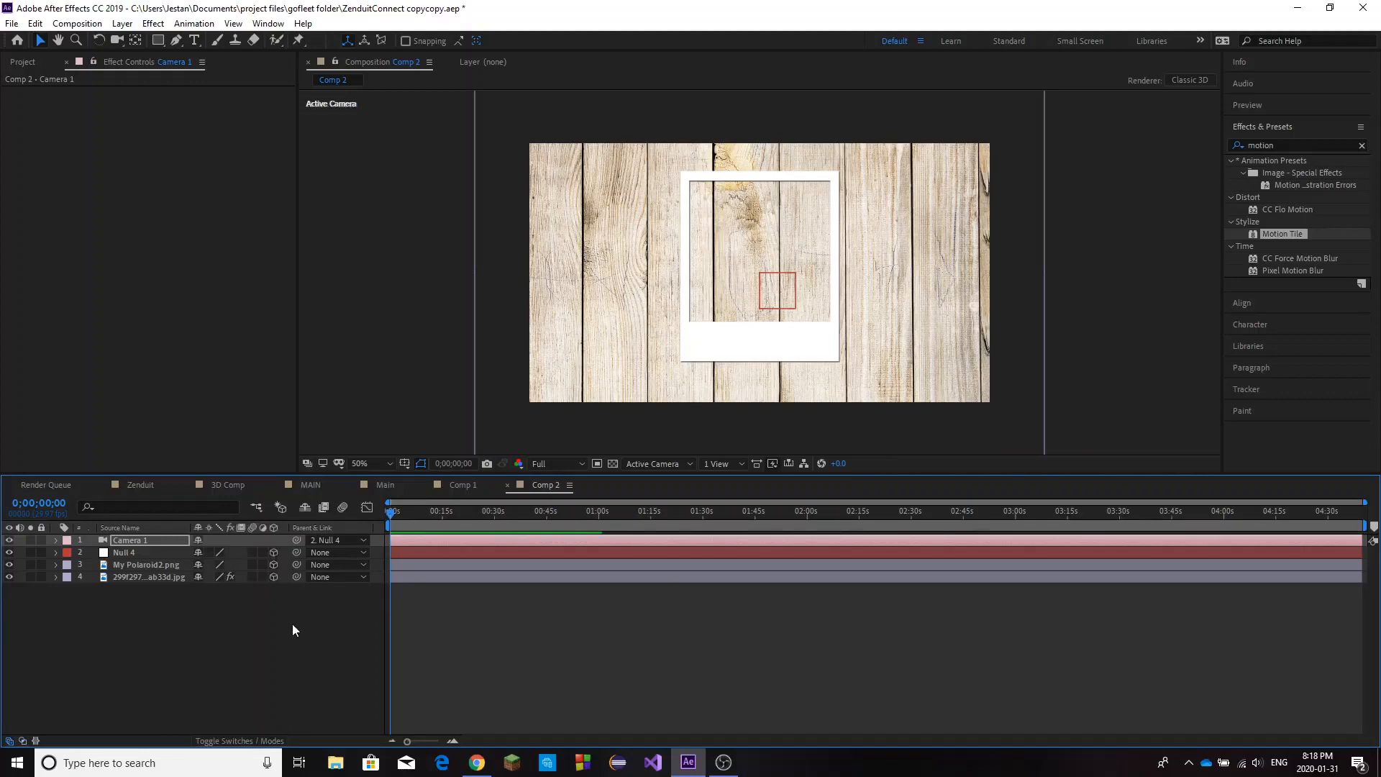
click(292, 623)
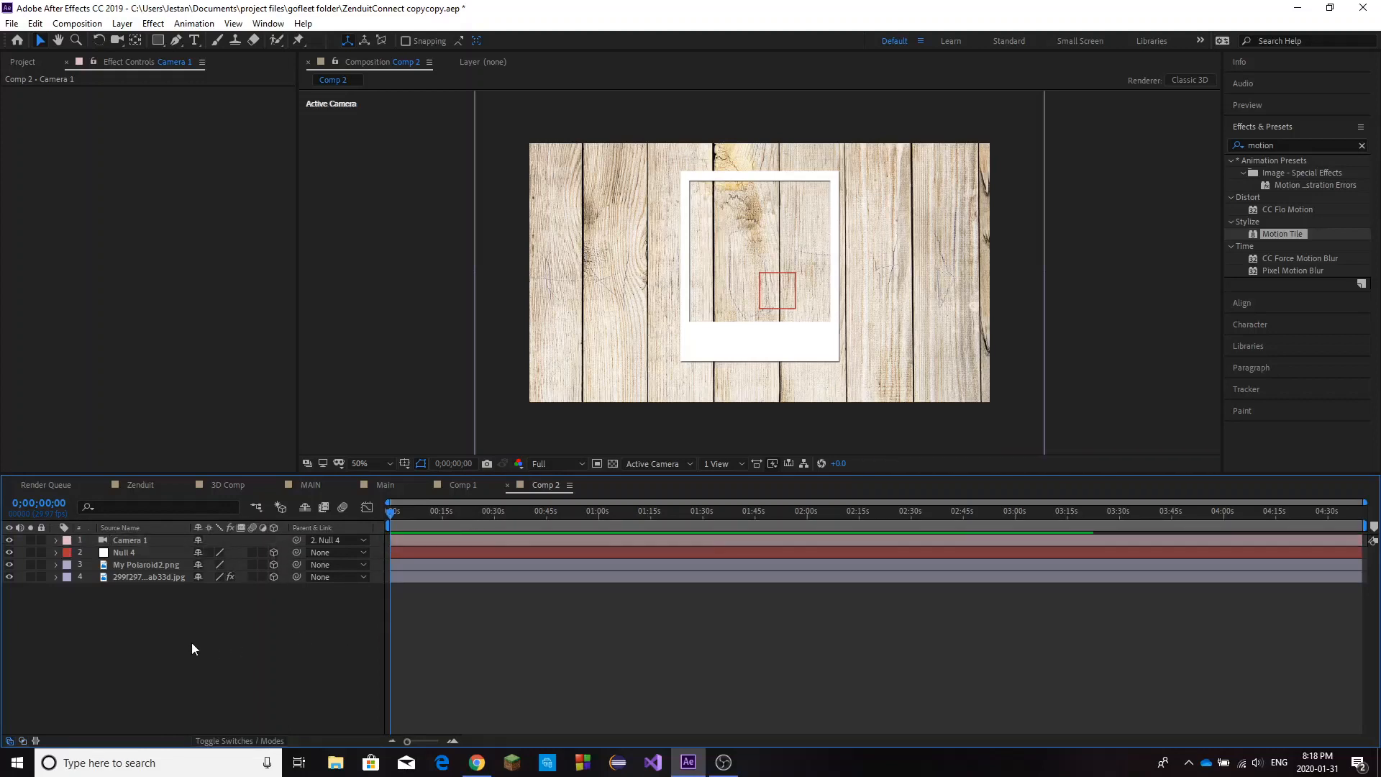
Try turning the wood texture layer about its Y axis, to an orientation of about 351°.
click(153, 564)
click(158, 577)
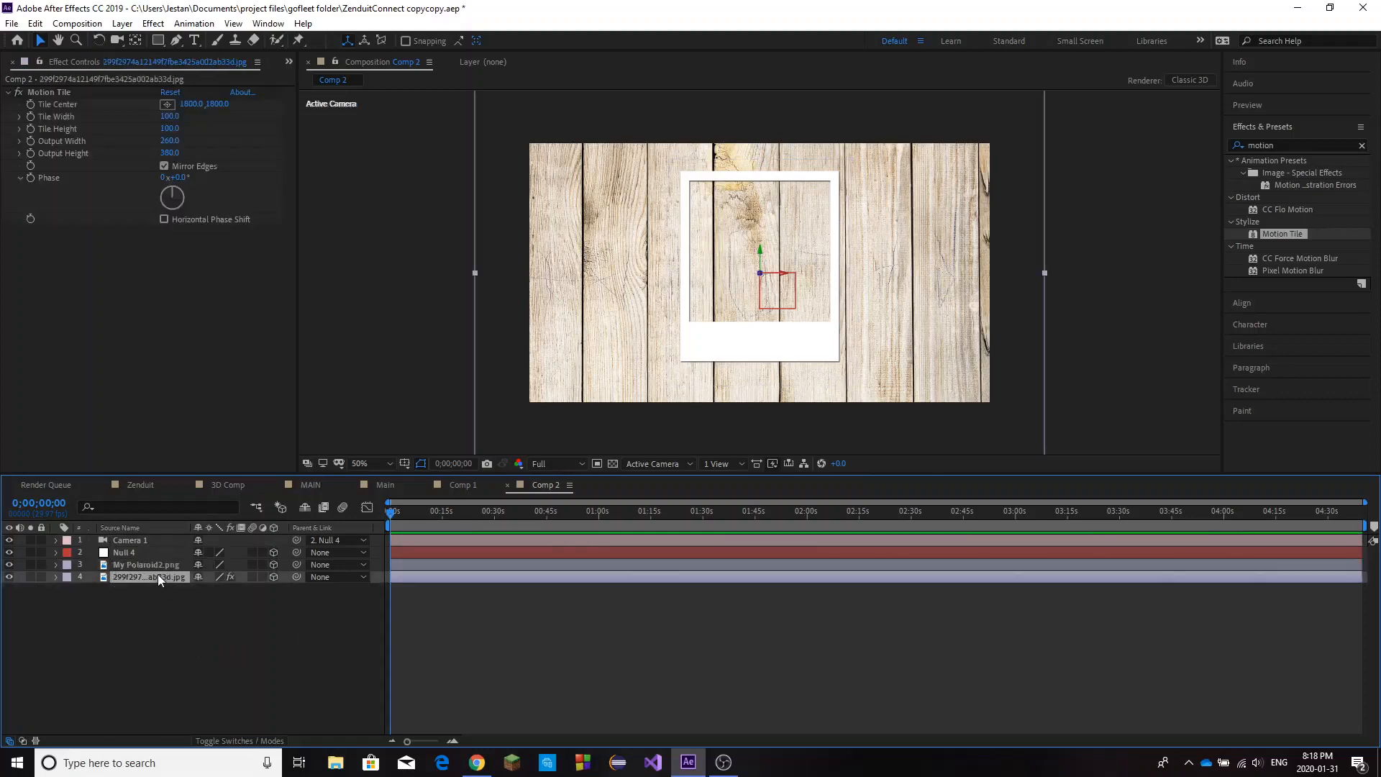
key(r)
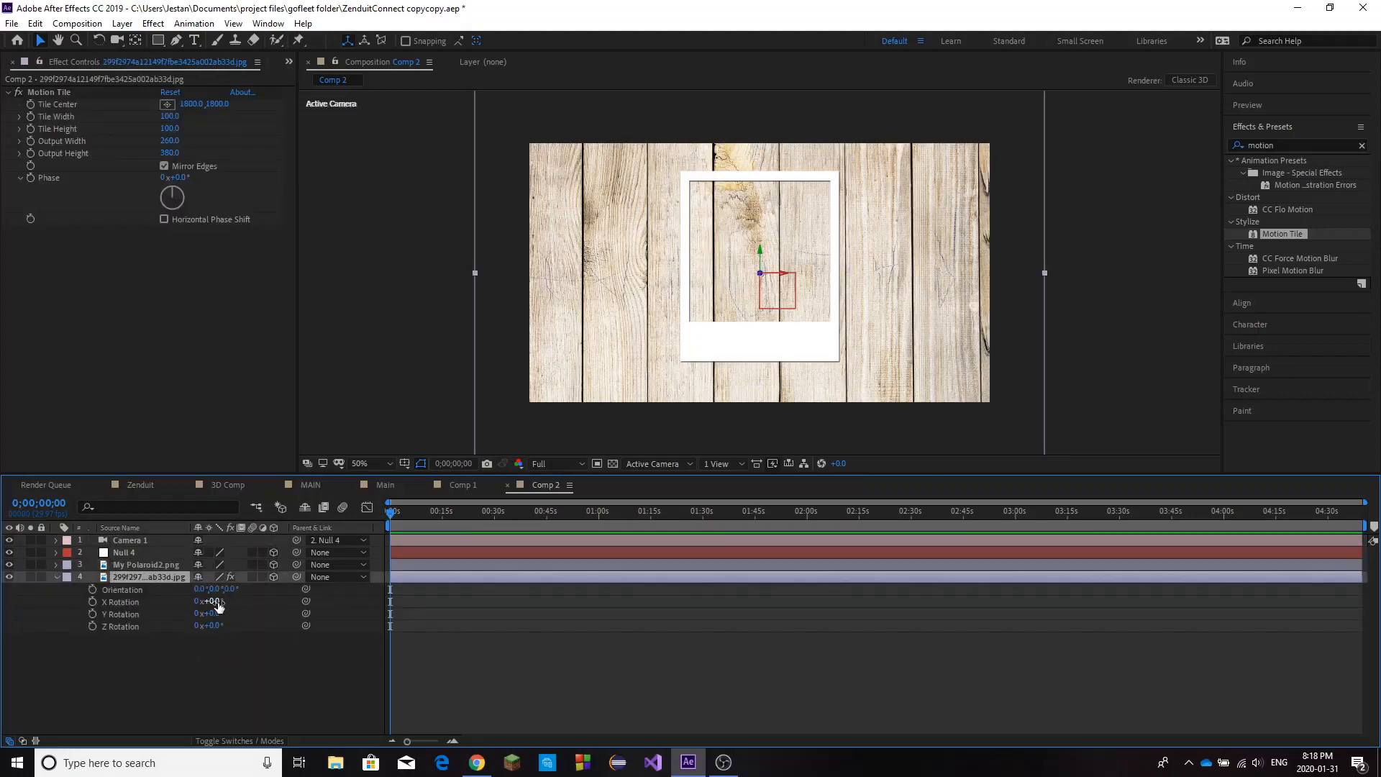
drag(215, 588, 209, 591)
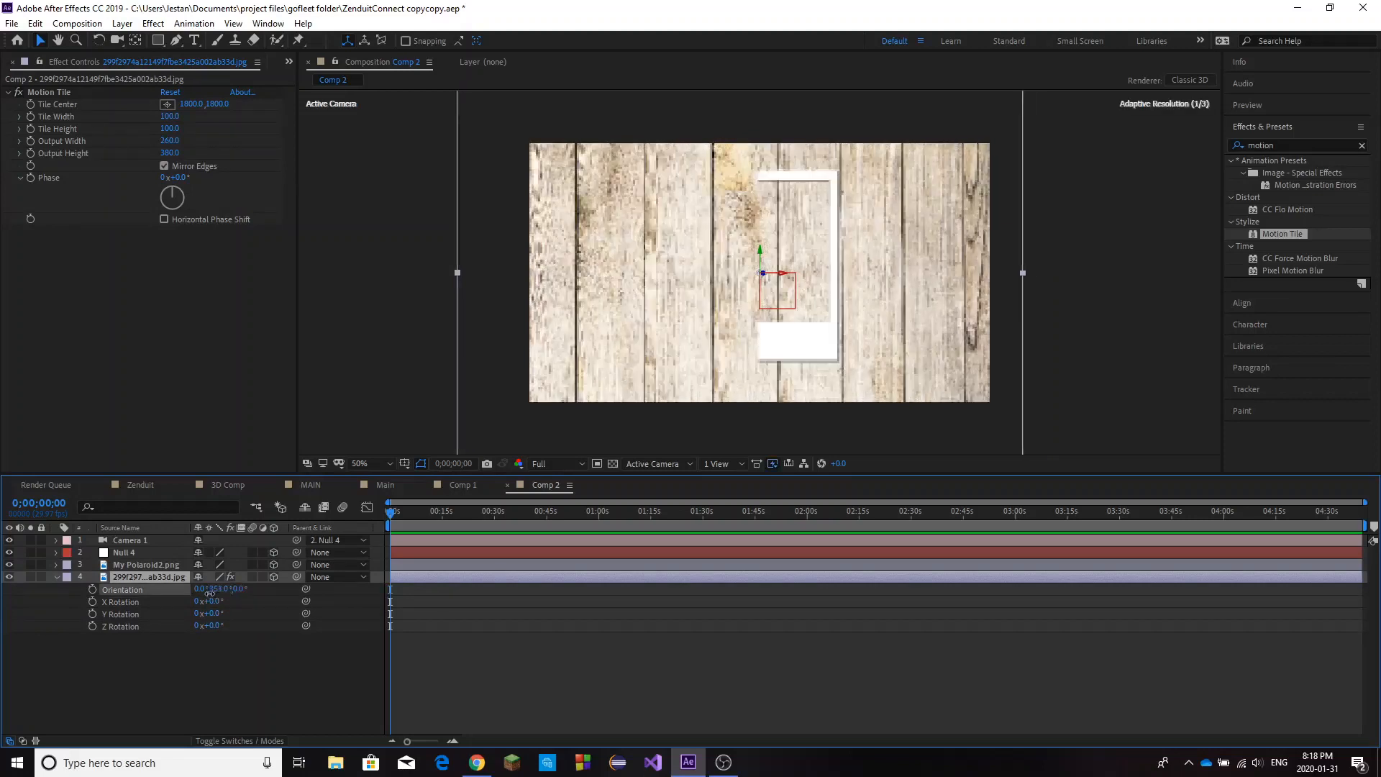
Hide the My Polaroid2.png layer so only the wood texture shows.
click(120, 566)
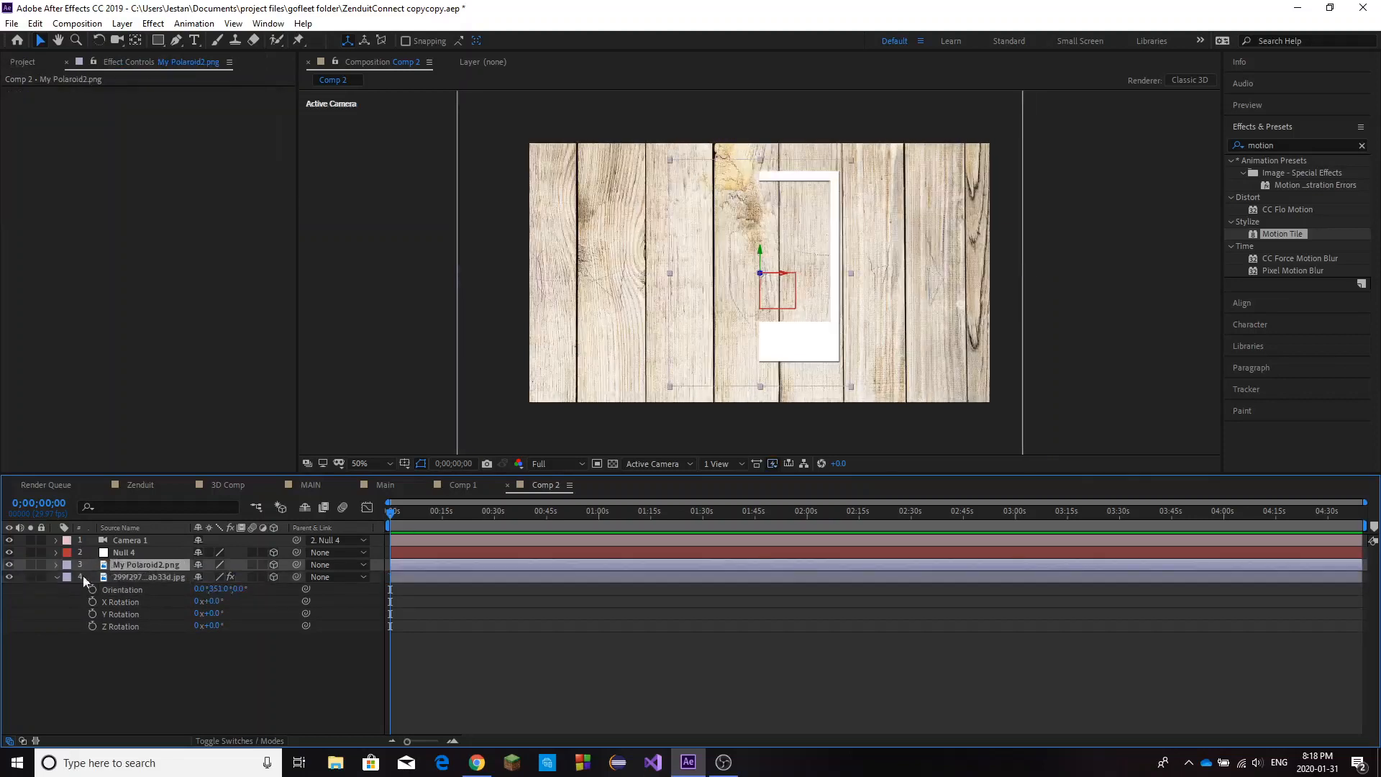
click(10, 565)
Try turning the wood texture further about its Y axis, and undo all its Y orientation changes.
click(152, 578)
drag(216, 589, 206, 591)
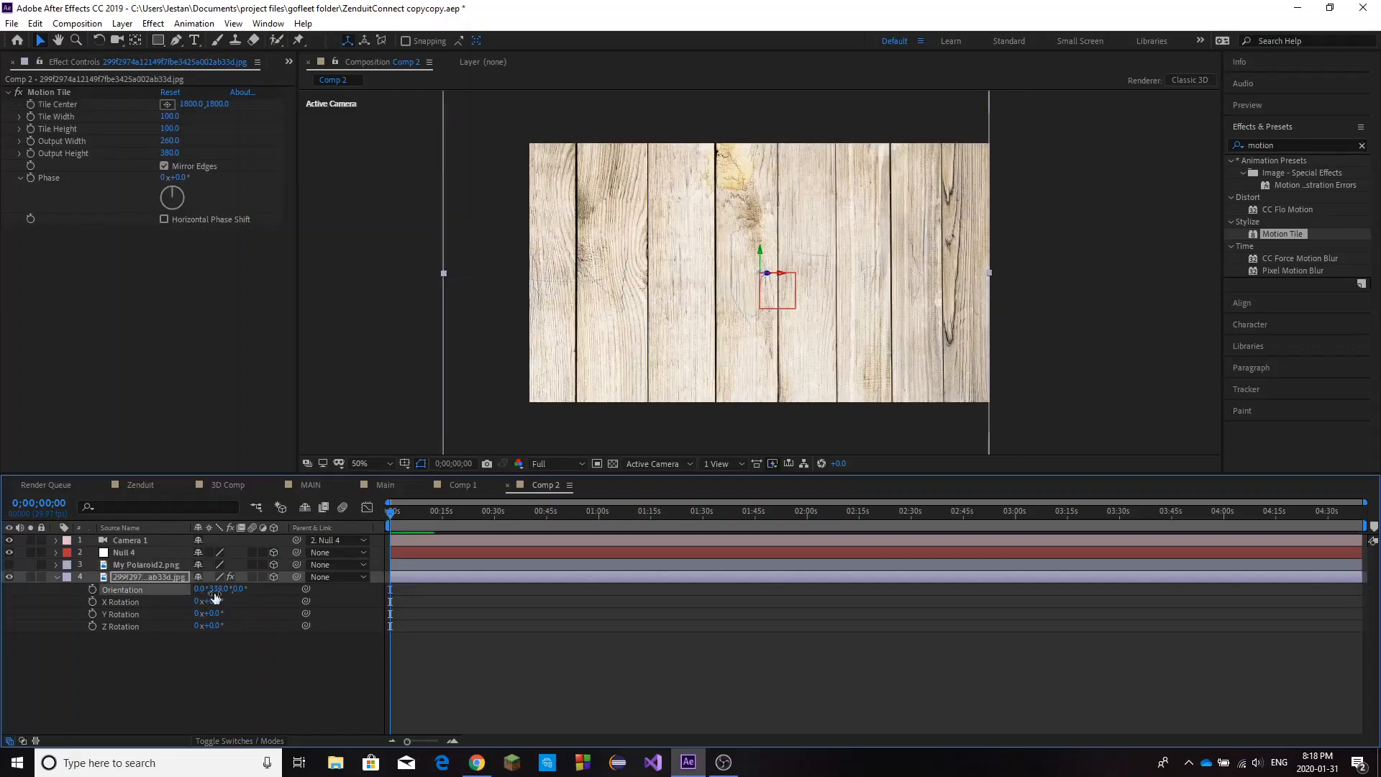
key(ctrl+z)
key(ctrl+z)
key(ctrl+z)
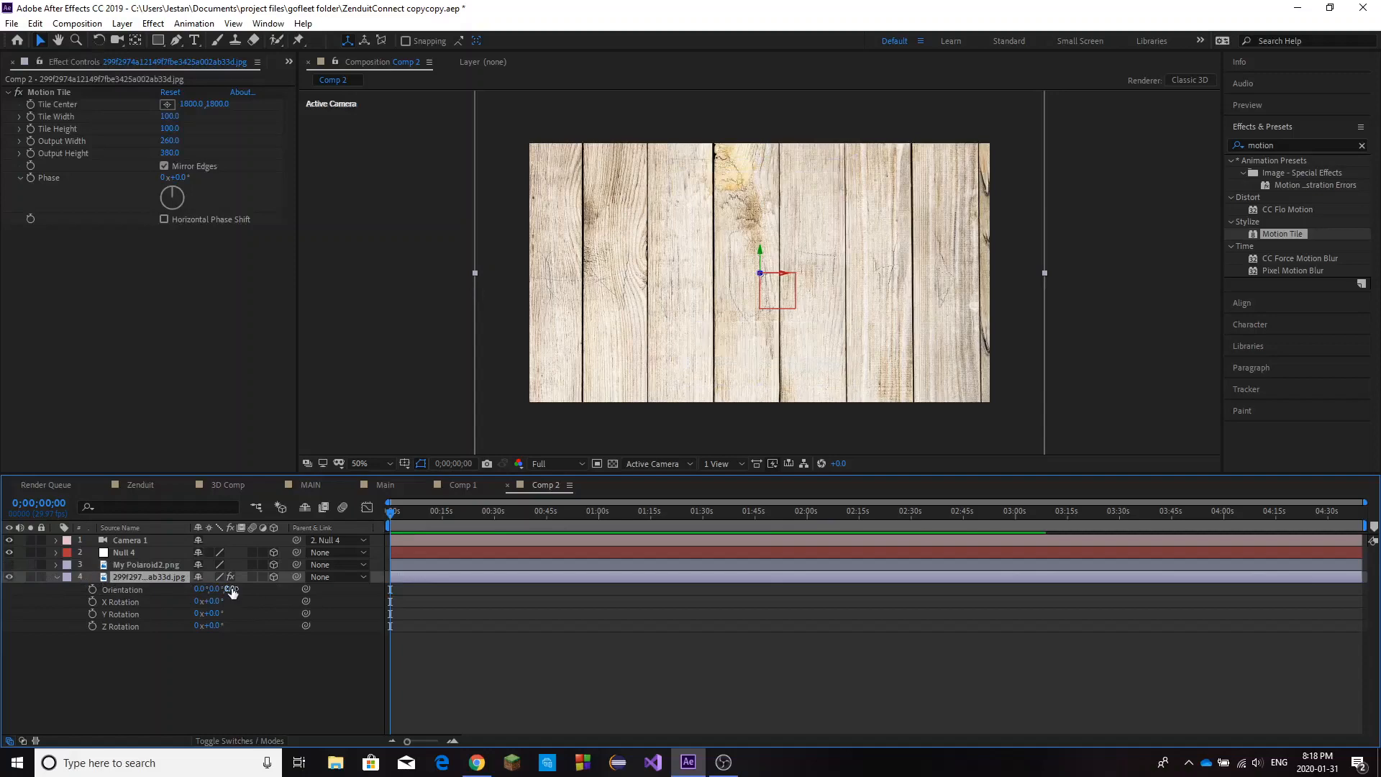
Tilt the wood texture layer back like a floor by setting its X orientation to 313°.
drag(230, 590, 165, 592)
key(ctrl+z)
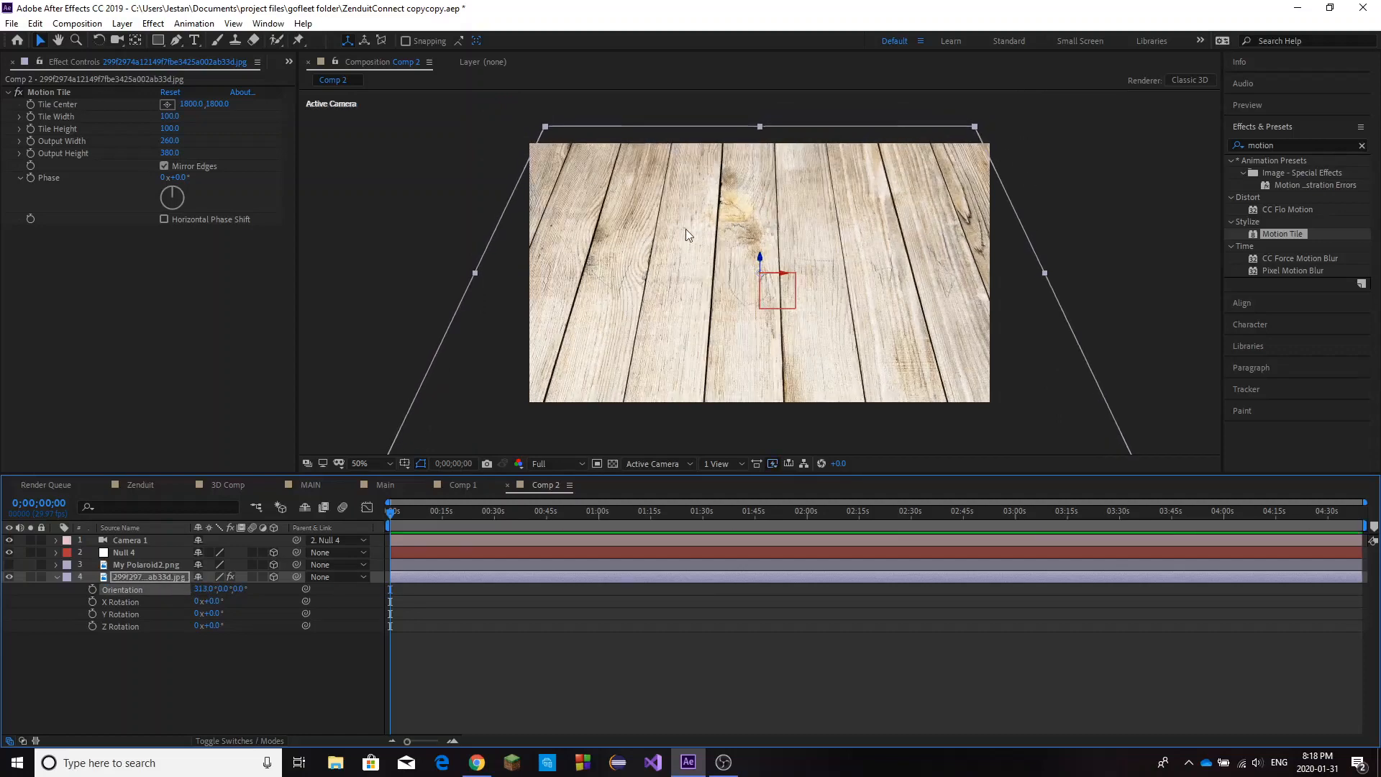
click(57, 577)
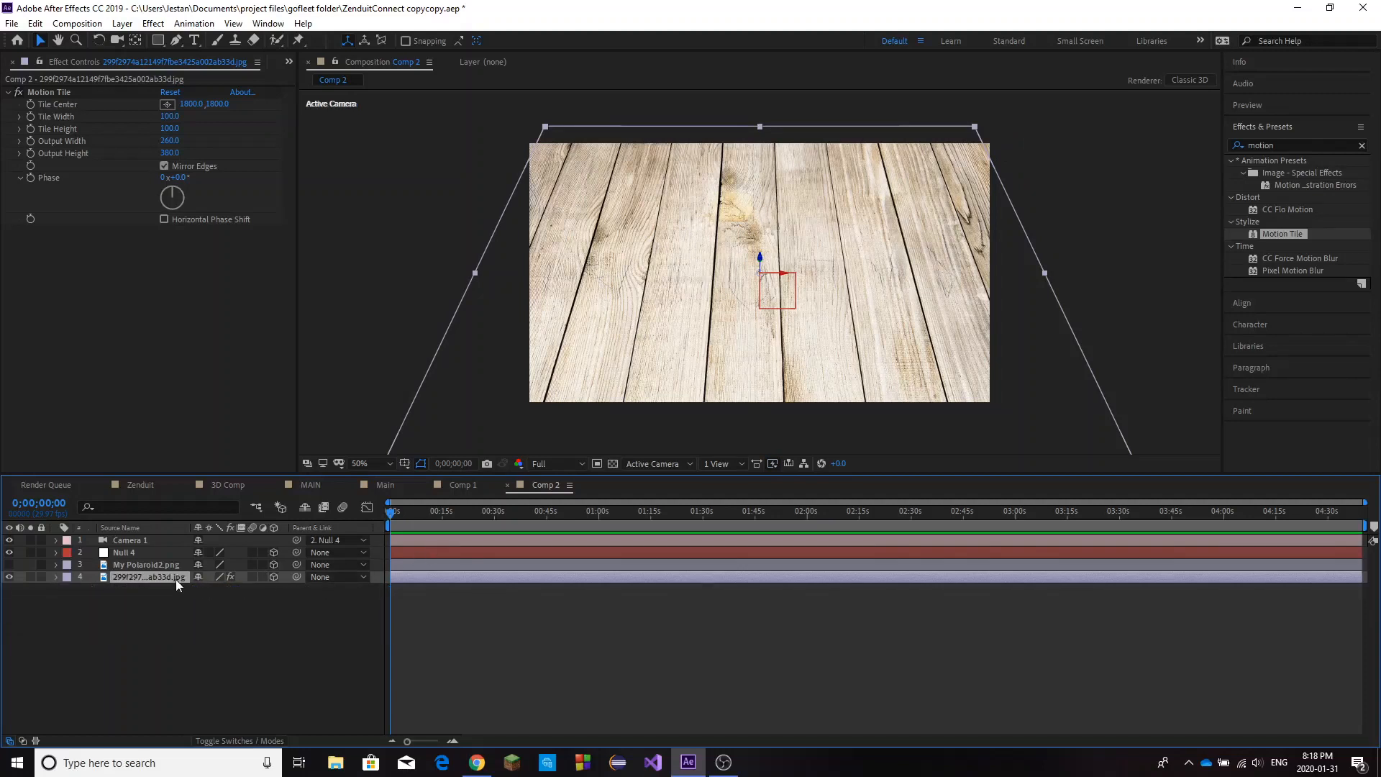
key(End)
key(r)
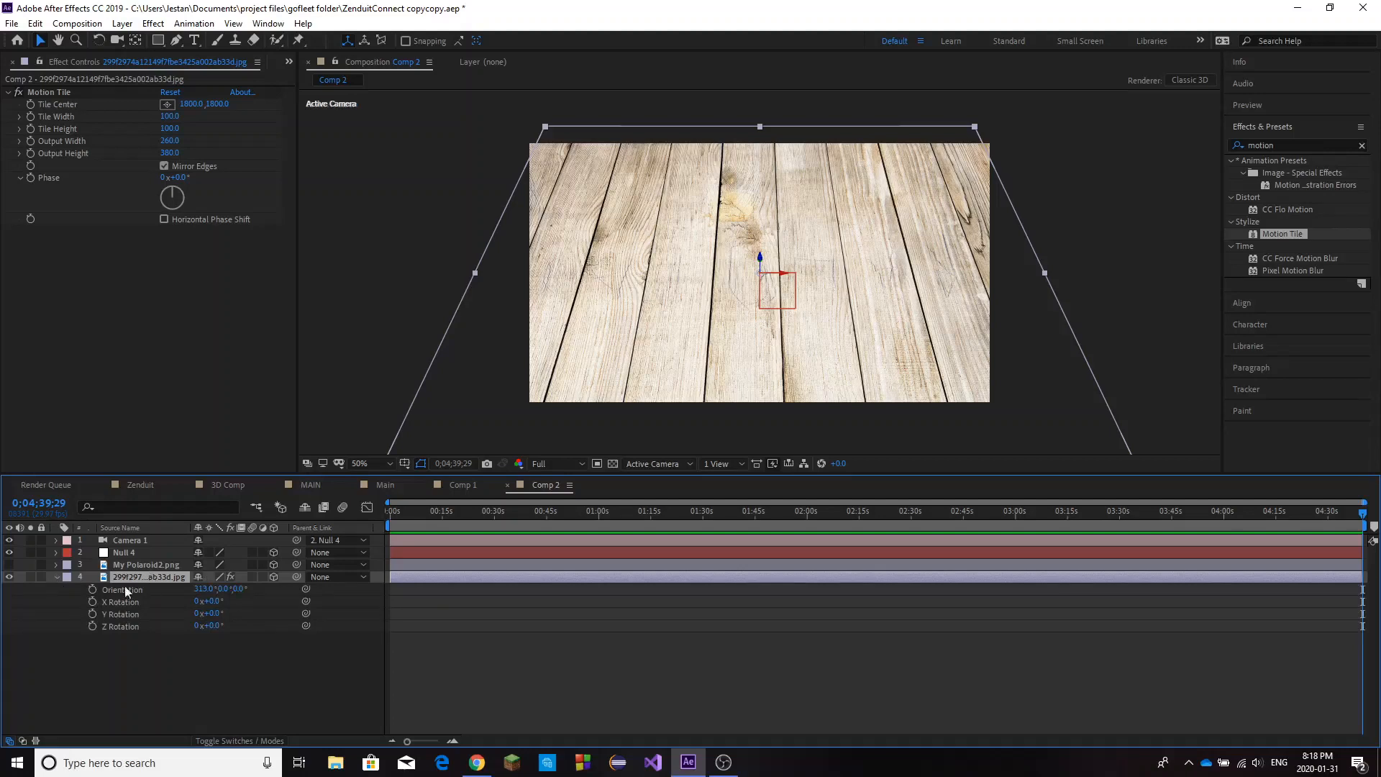
click(62, 581)
click(57, 579)
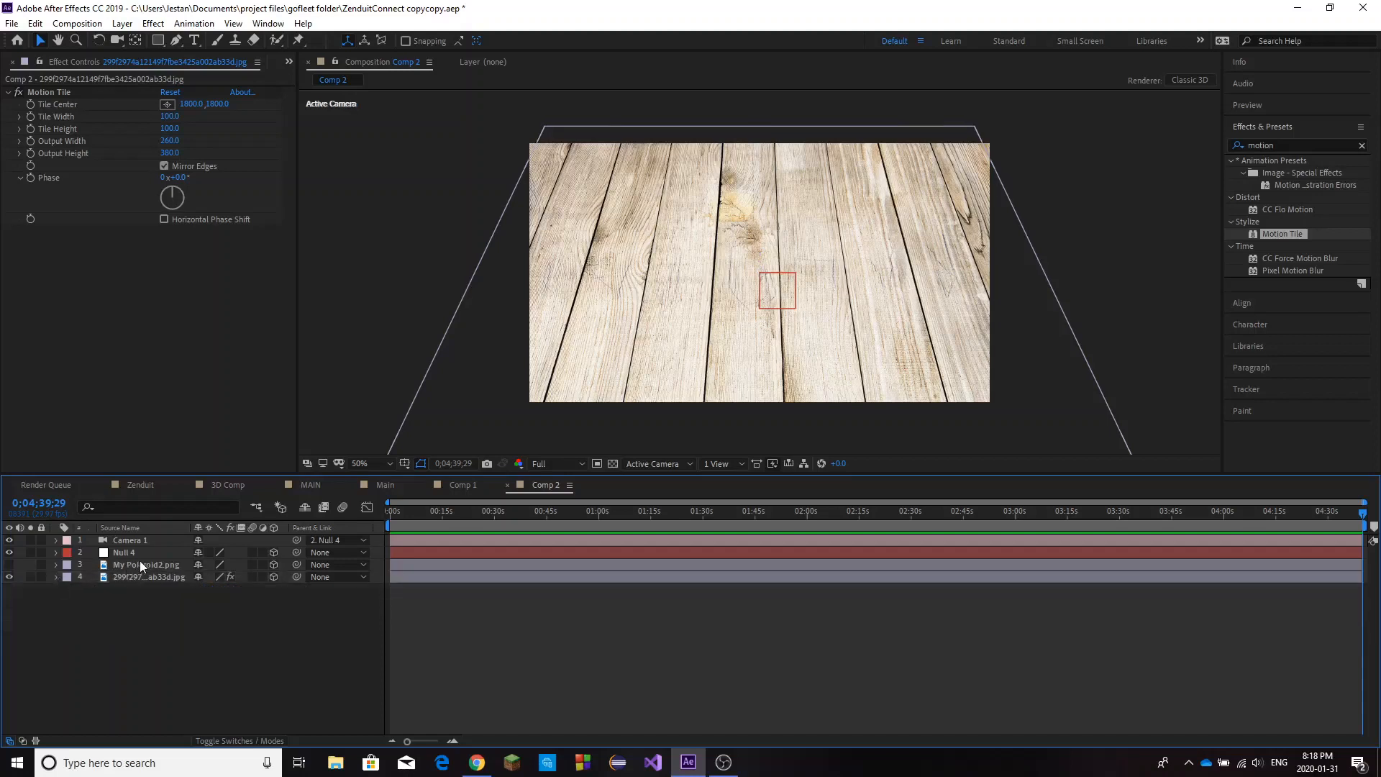
Show the polaroid layer again and set its X orientation to 313° to match the tilted wood.
click(139, 564)
click(153, 603)
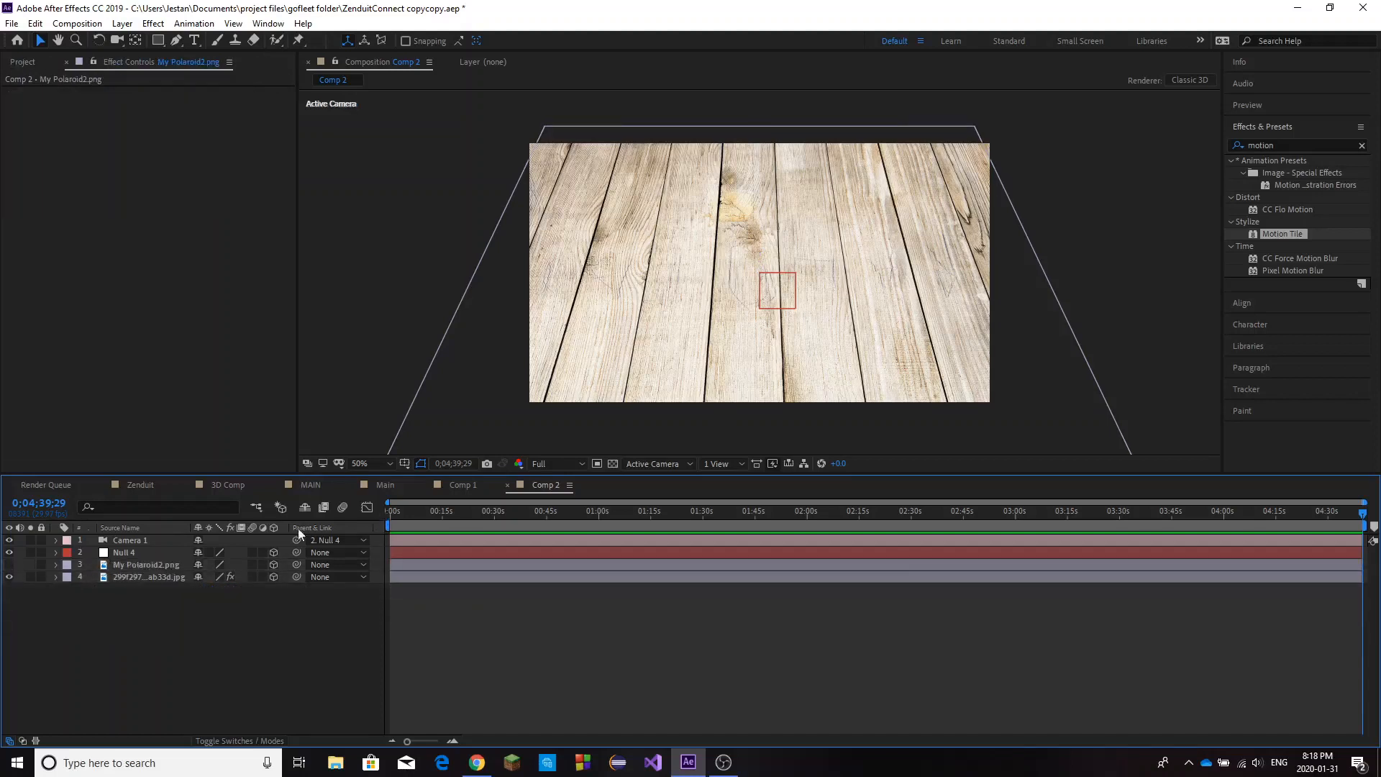
click(9, 565)
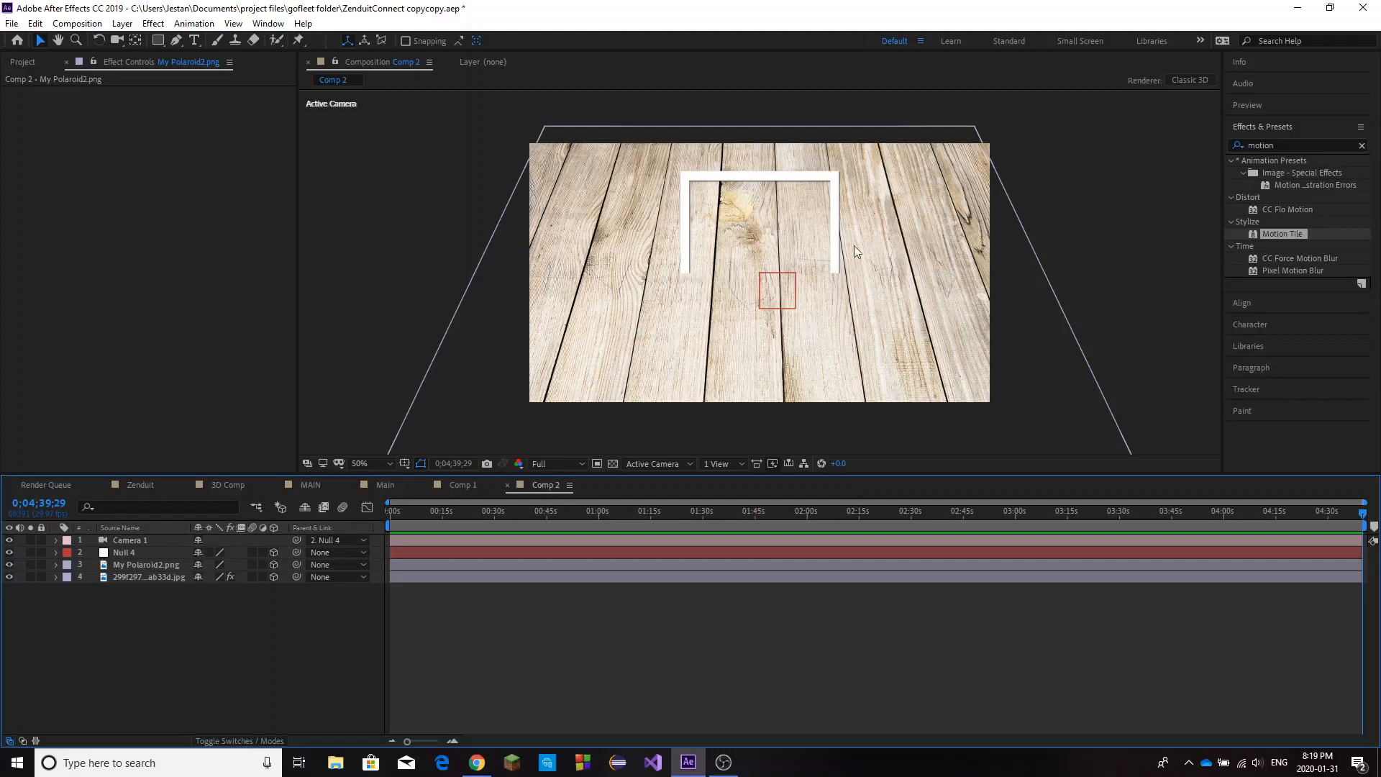
click(173, 565)
key(r)
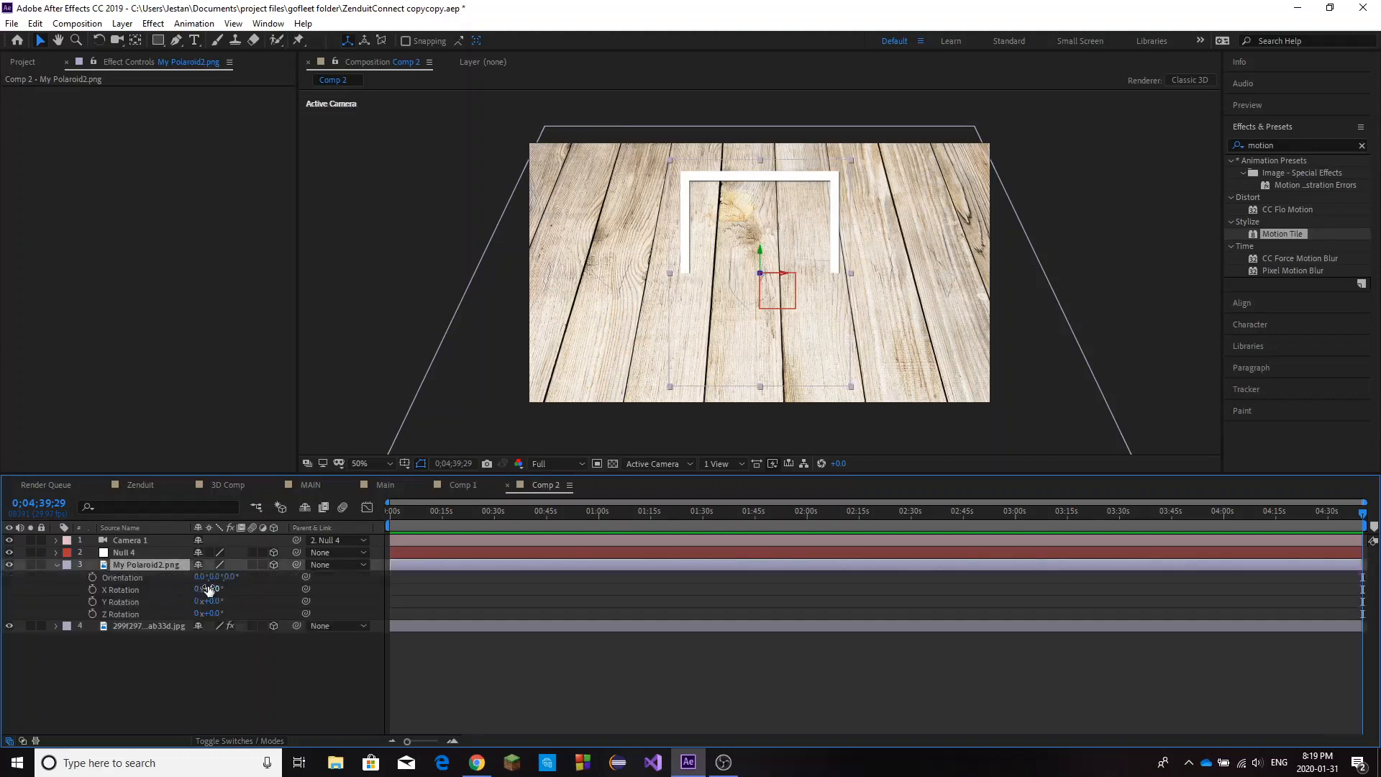
drag(199, 576, 164, 580)
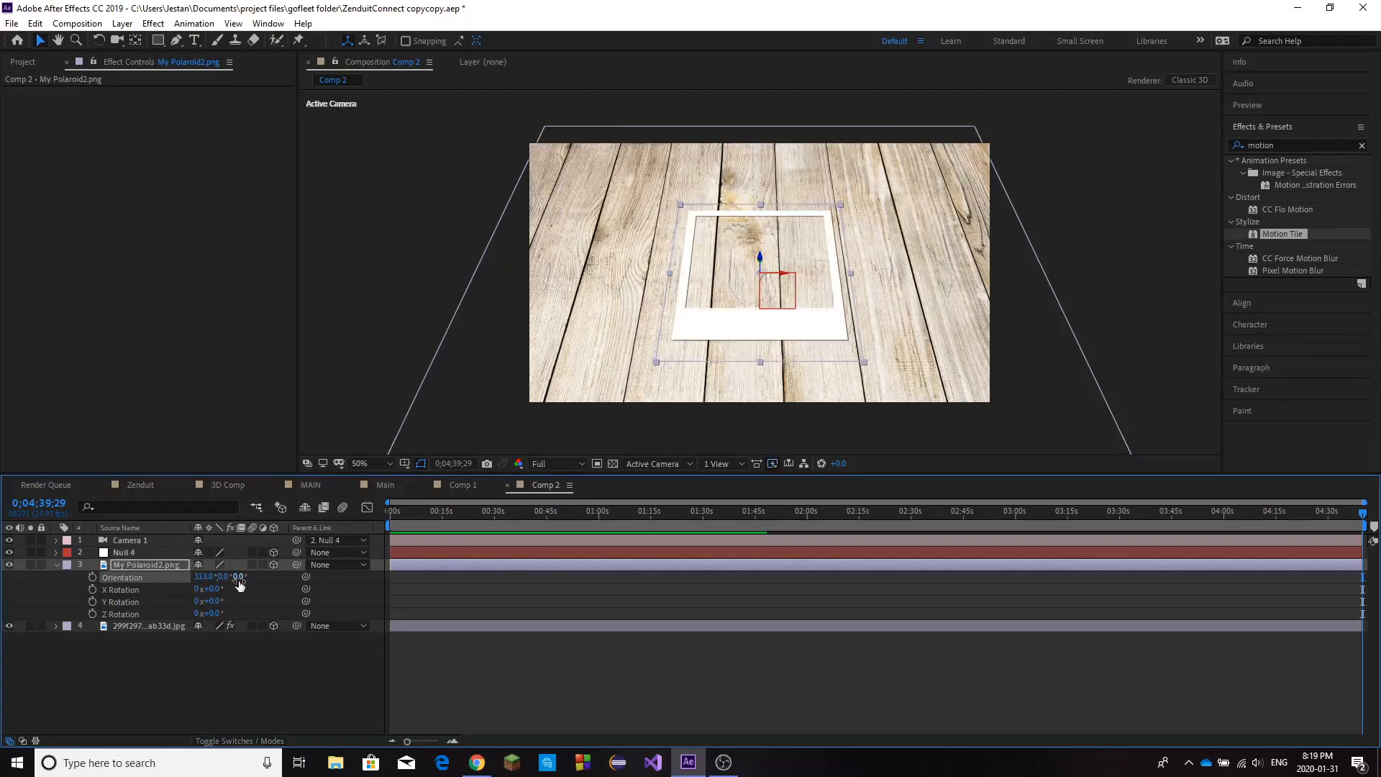
Raise the polaroid off the wood surface by setting its Z position to -96.
click(150, 567)
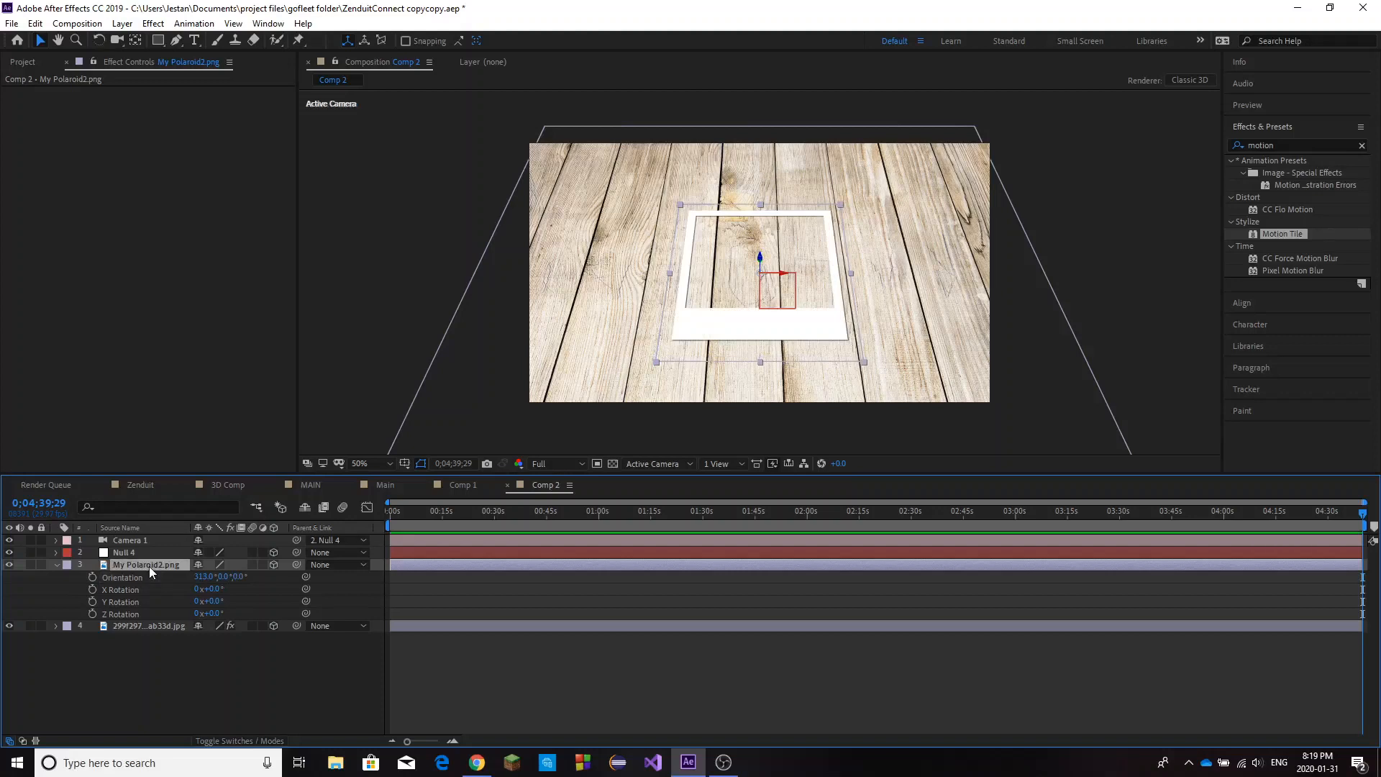
key(p)
drag(242, 577, 186, 591)
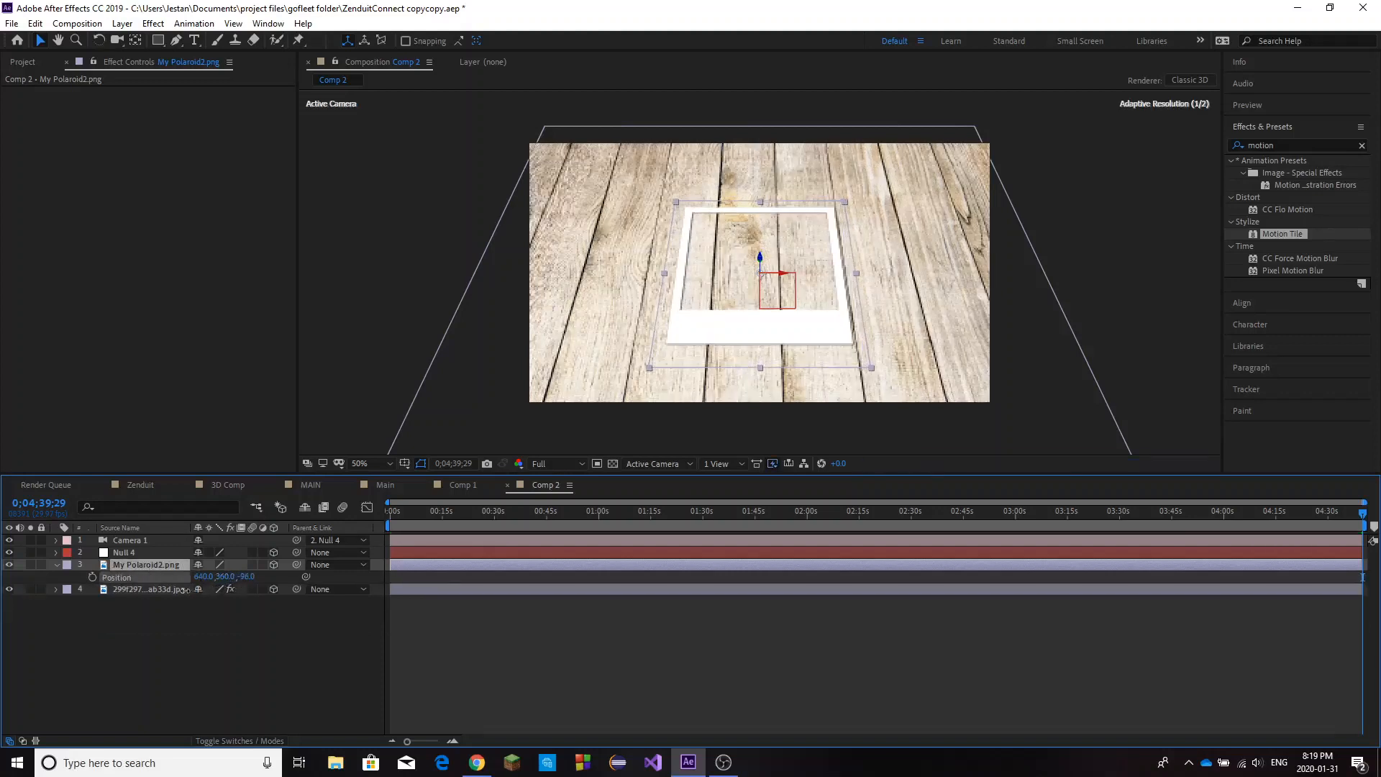
click(149, 636)
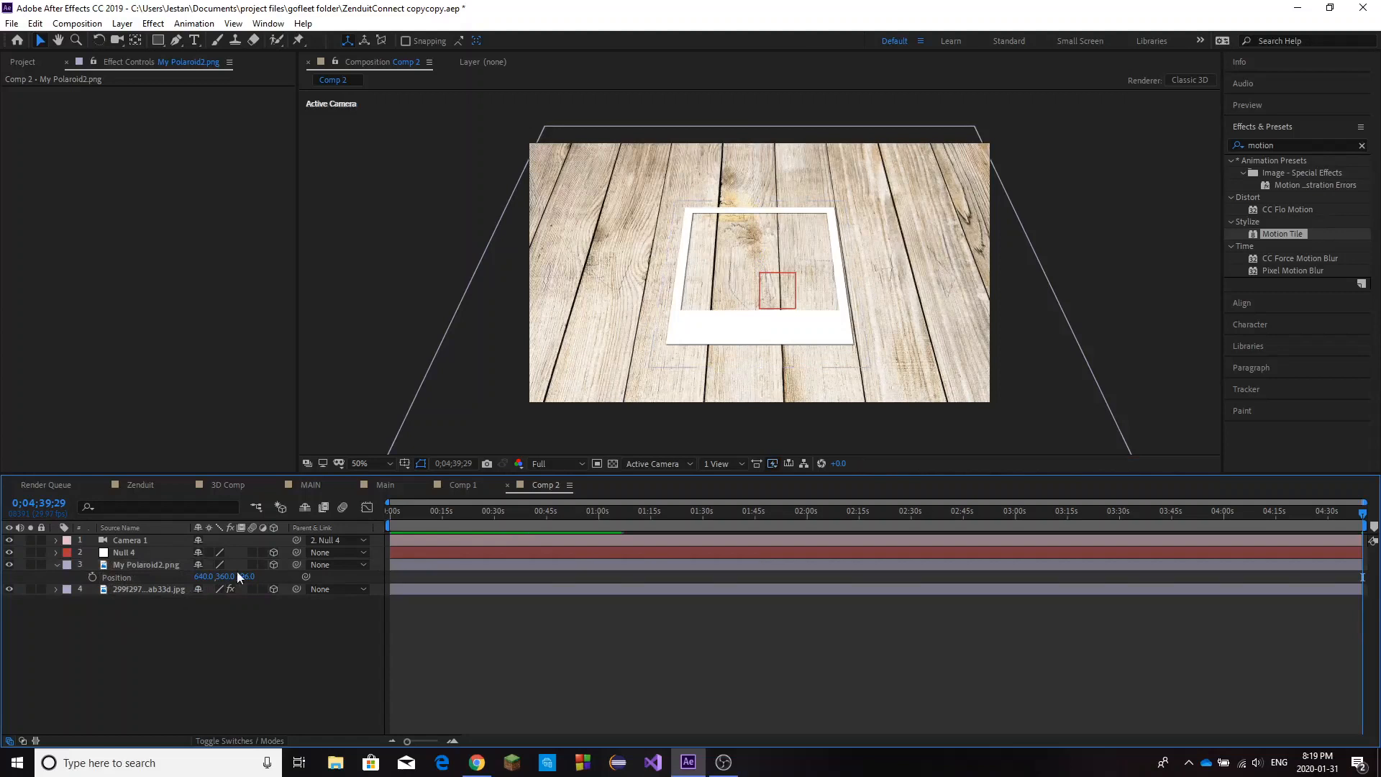
click(56, 565)
Pull the camera back with the Track Z Camera tool until the polaroid is small amid the floor, and return to the Selection tool.
click(137, 566)
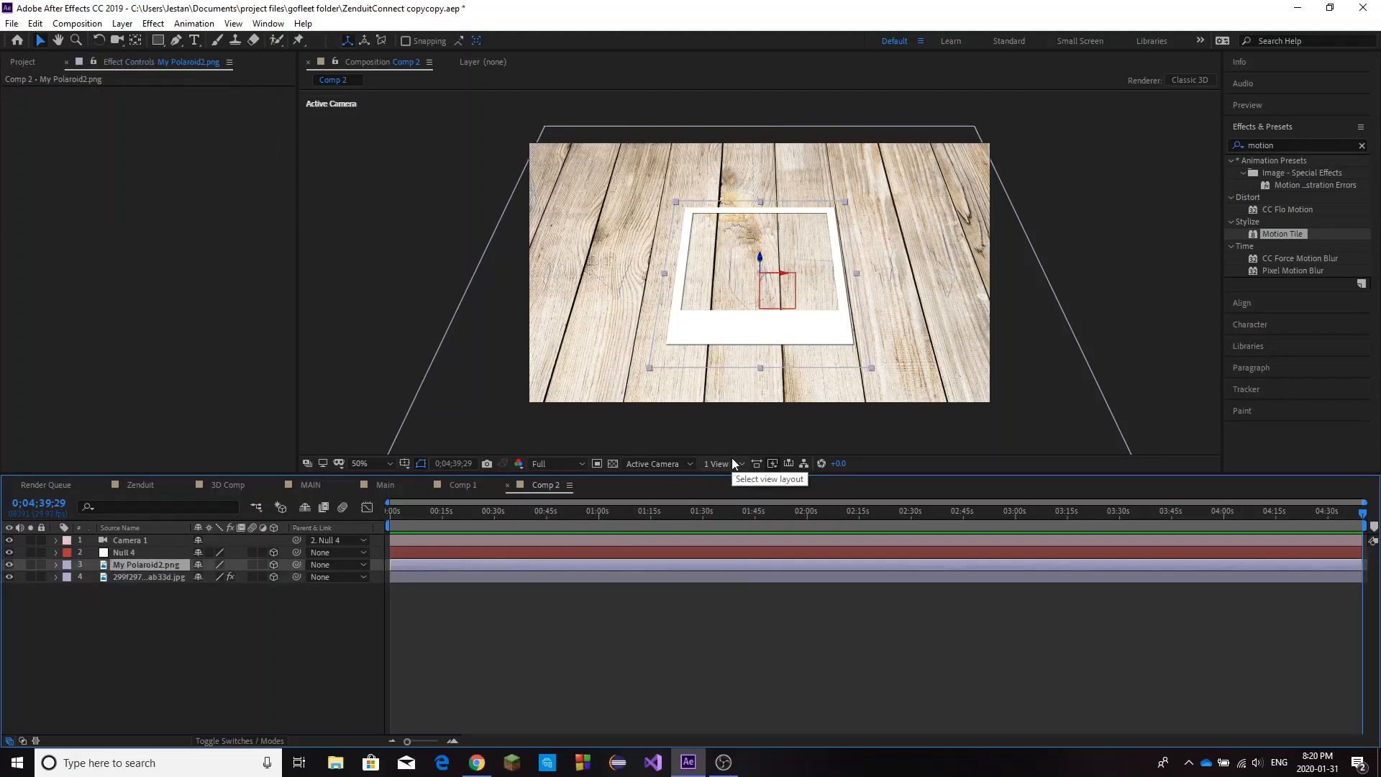
click(117, 40)
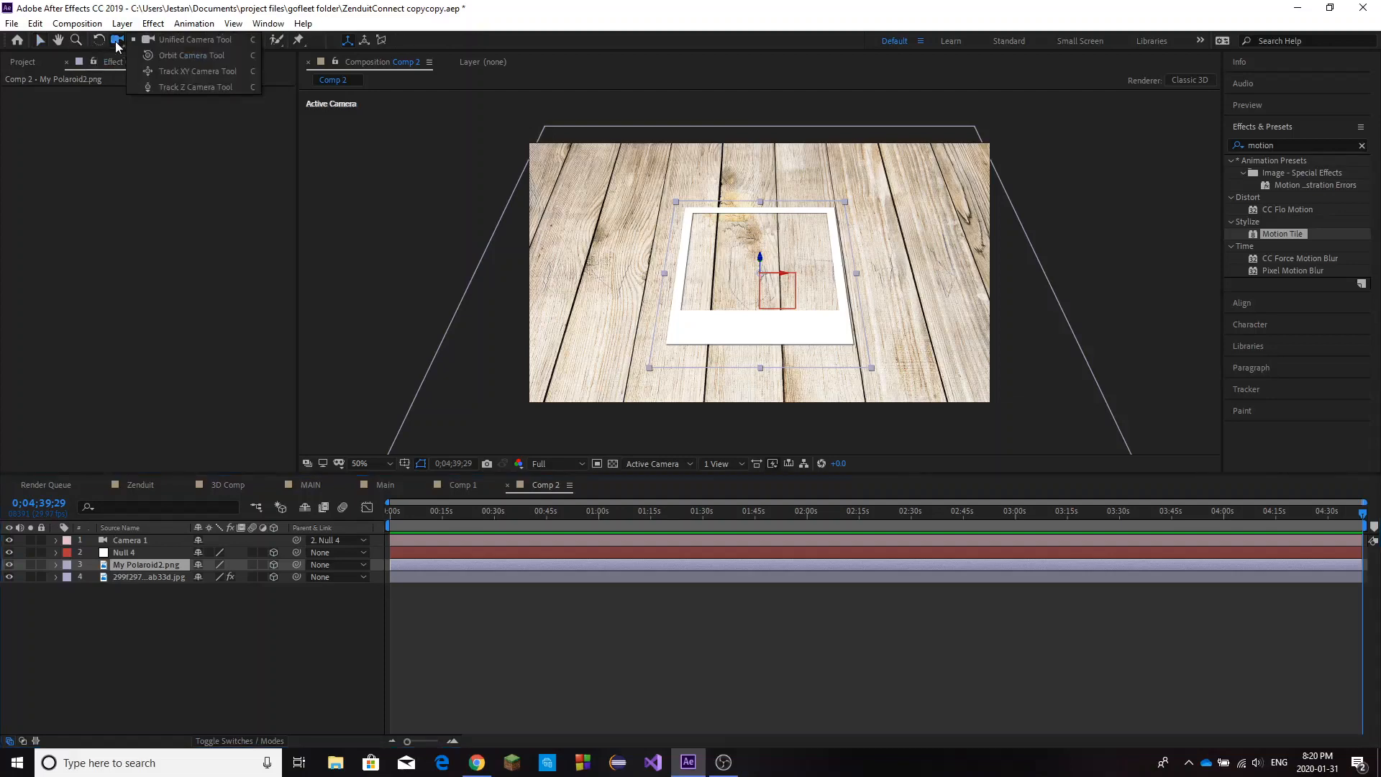
click(175, 87)
drag(739, 288, 779, 706)
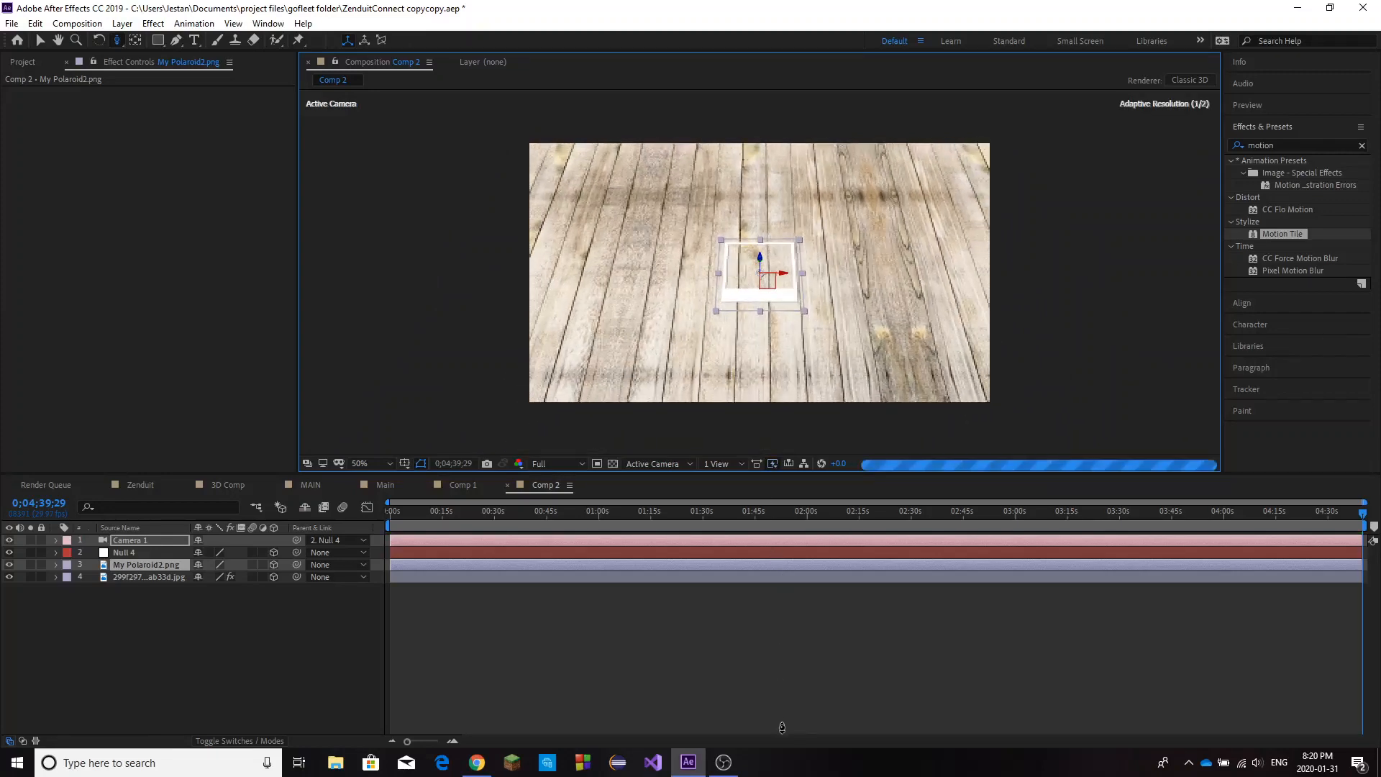
click(142, 594)
click(144, 564)
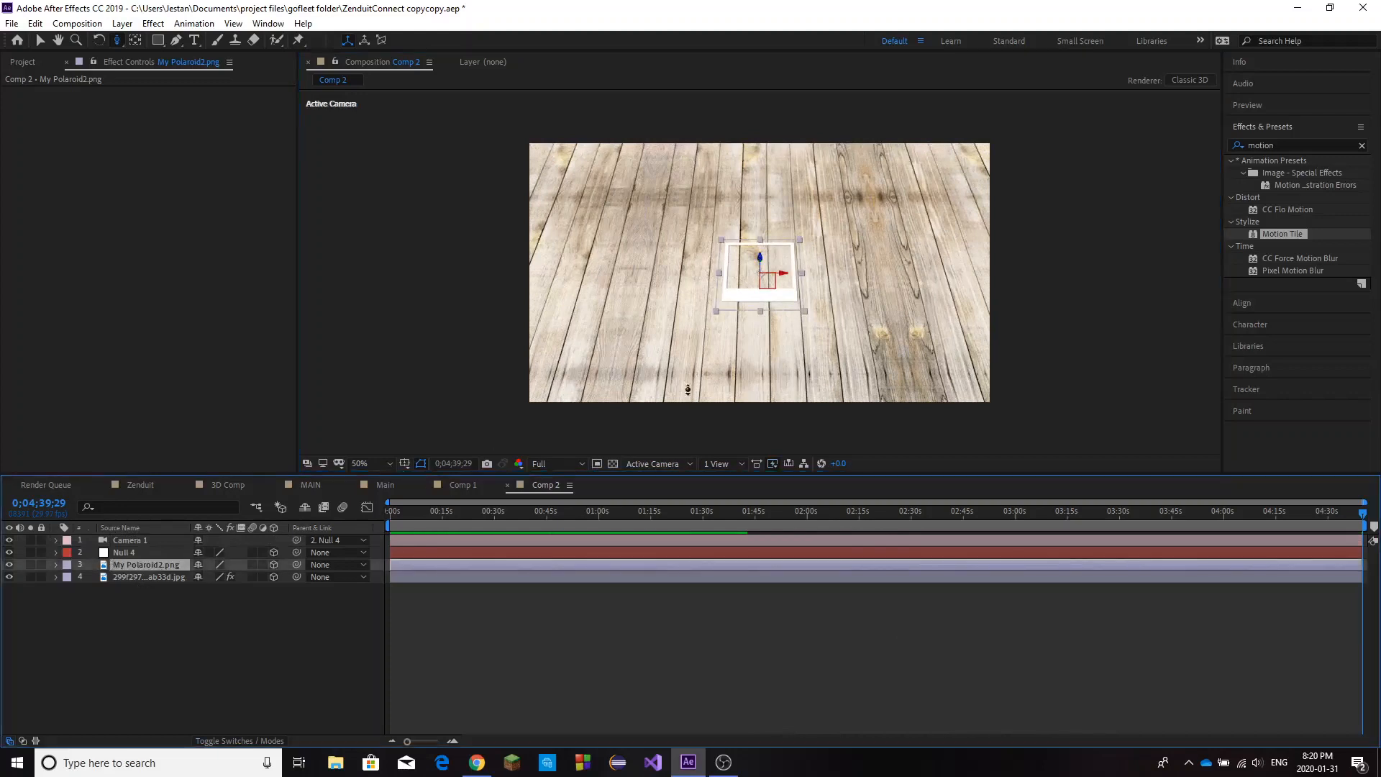
click(41, 42)
click(348, 253)
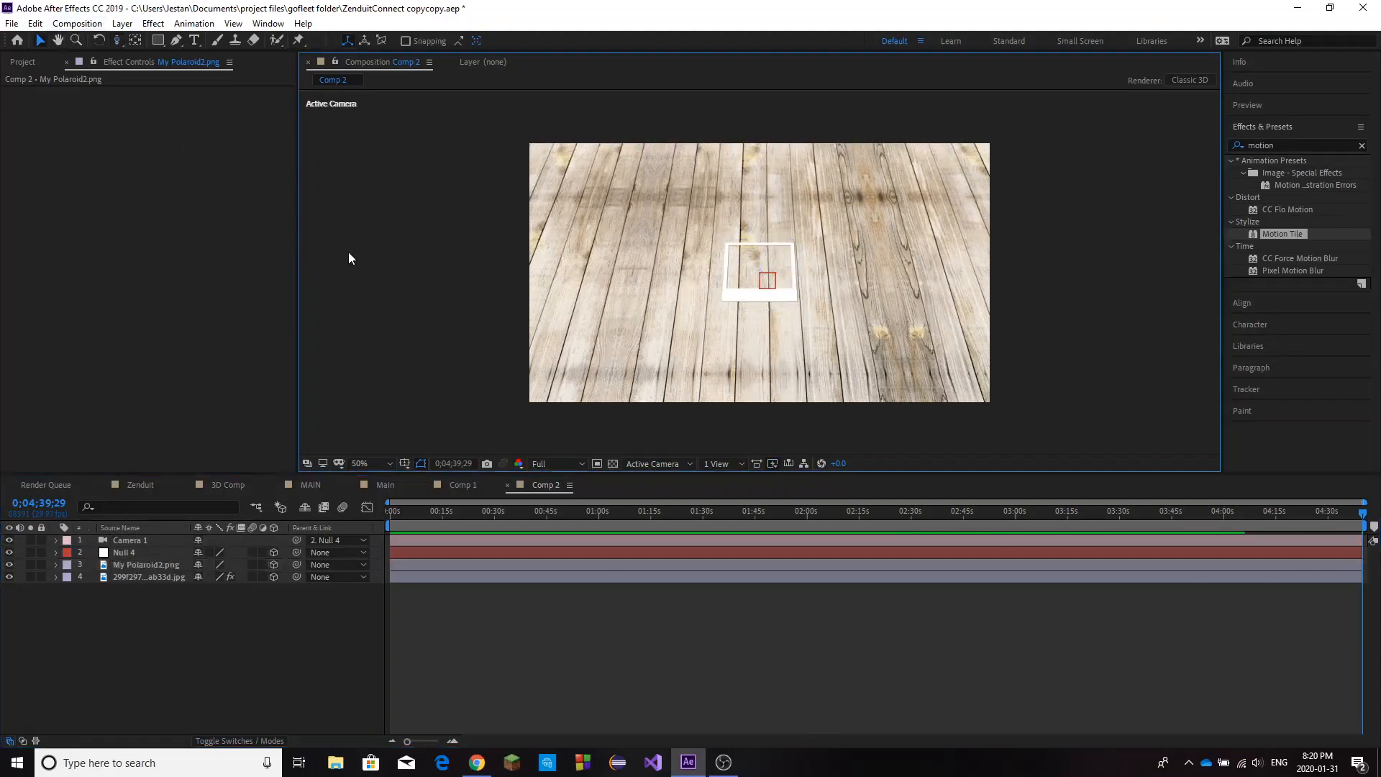
Duplicate the My Polaroid2.png layer twice to get three polaroids.
click(143, 565)
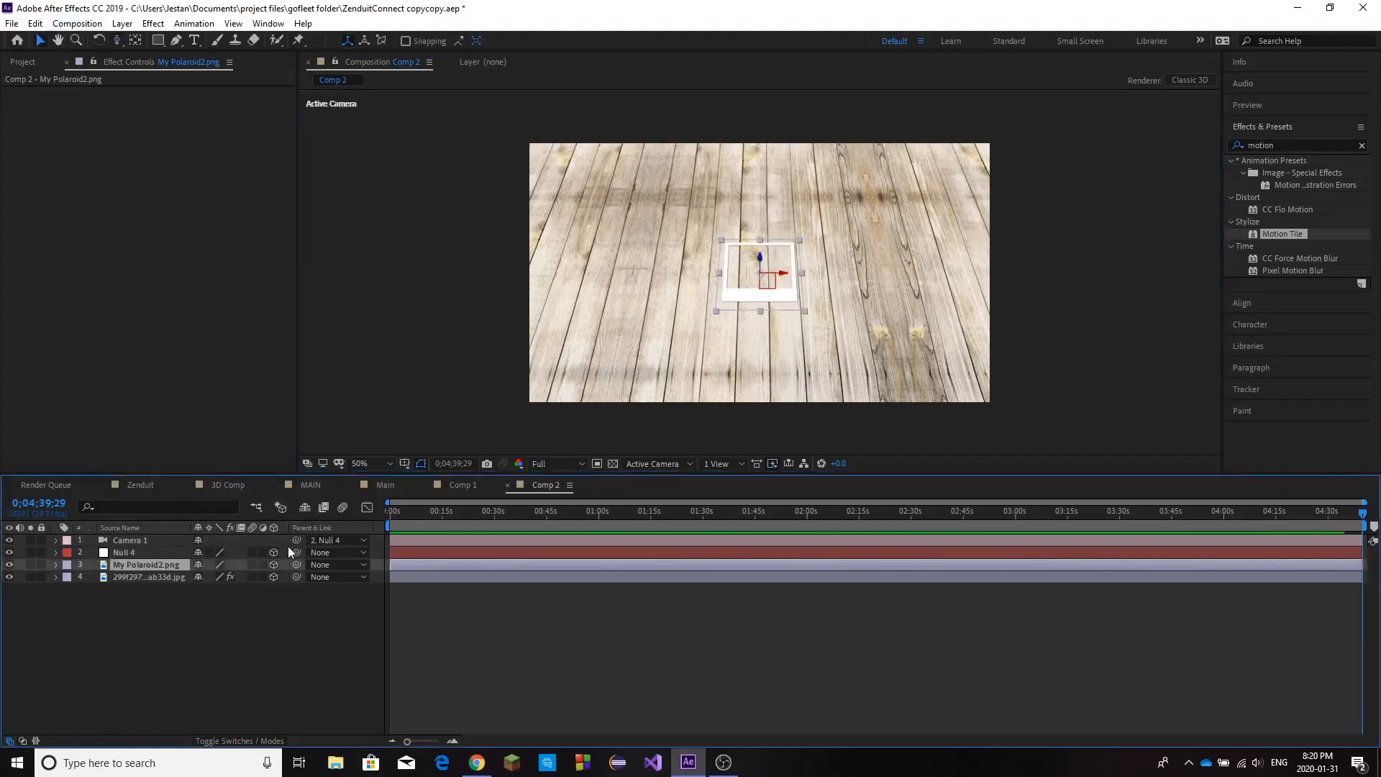
key(ctrl+d)
click(133, 565)
key(ctrl+d)
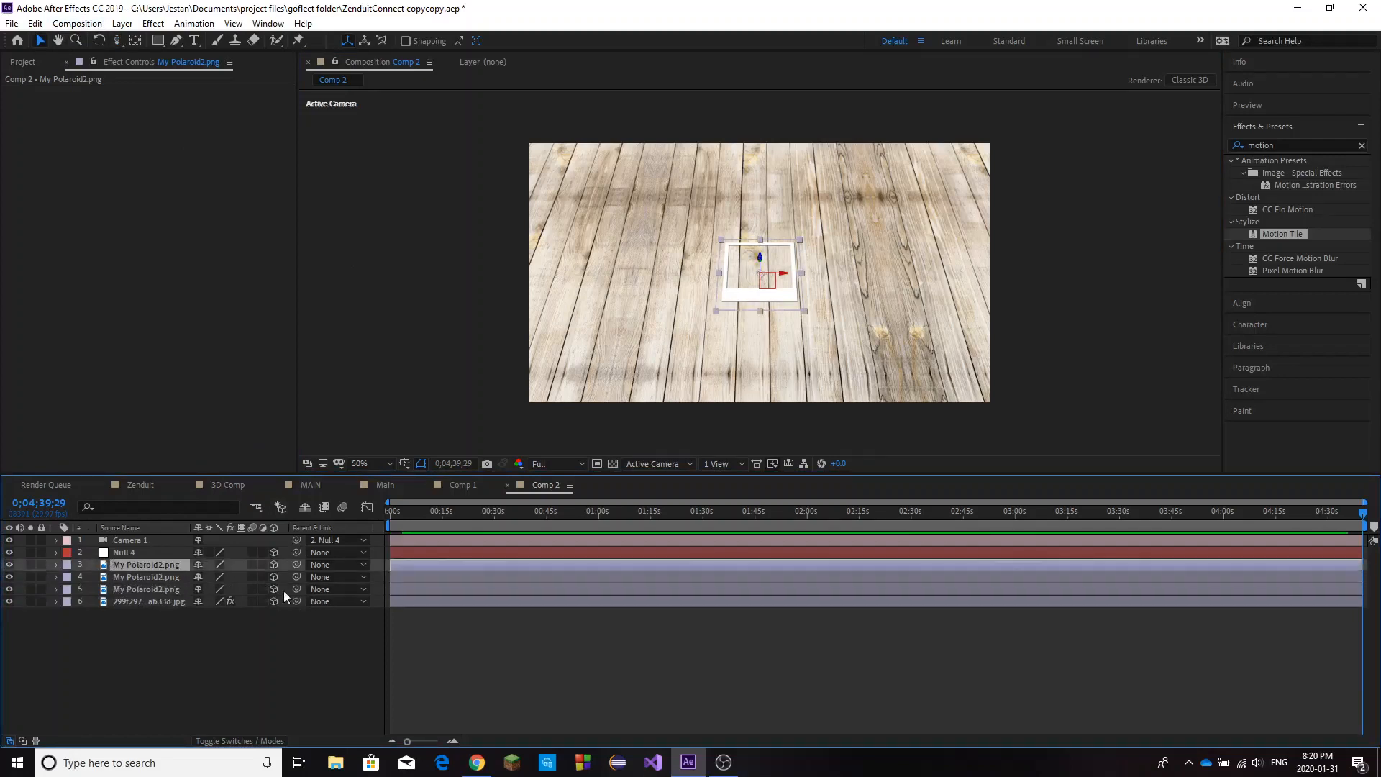
Move the uppermost polaroid layer to the right of the original by setting its X position to 1283.
click(174, 640)
click(158, 567)
key(p)
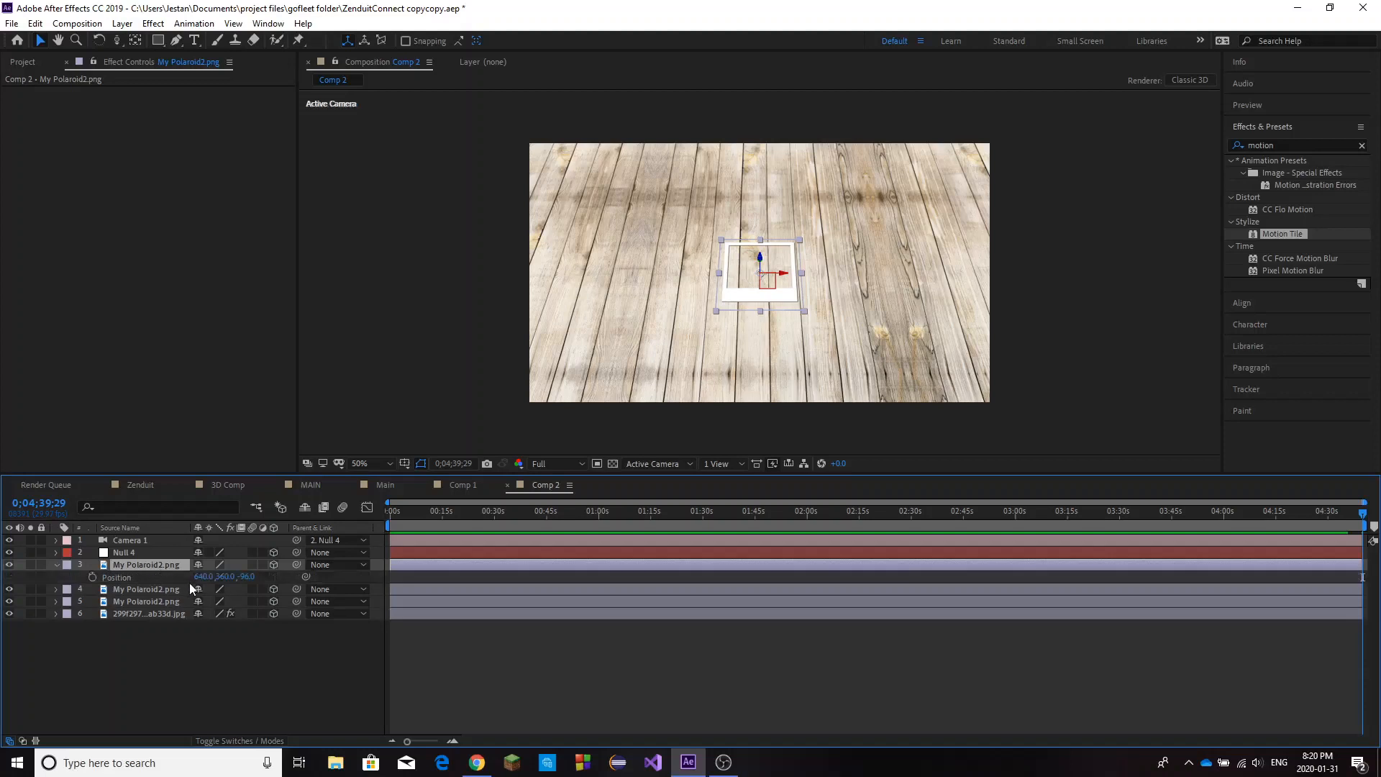
drag(203, 577, 671, 565)
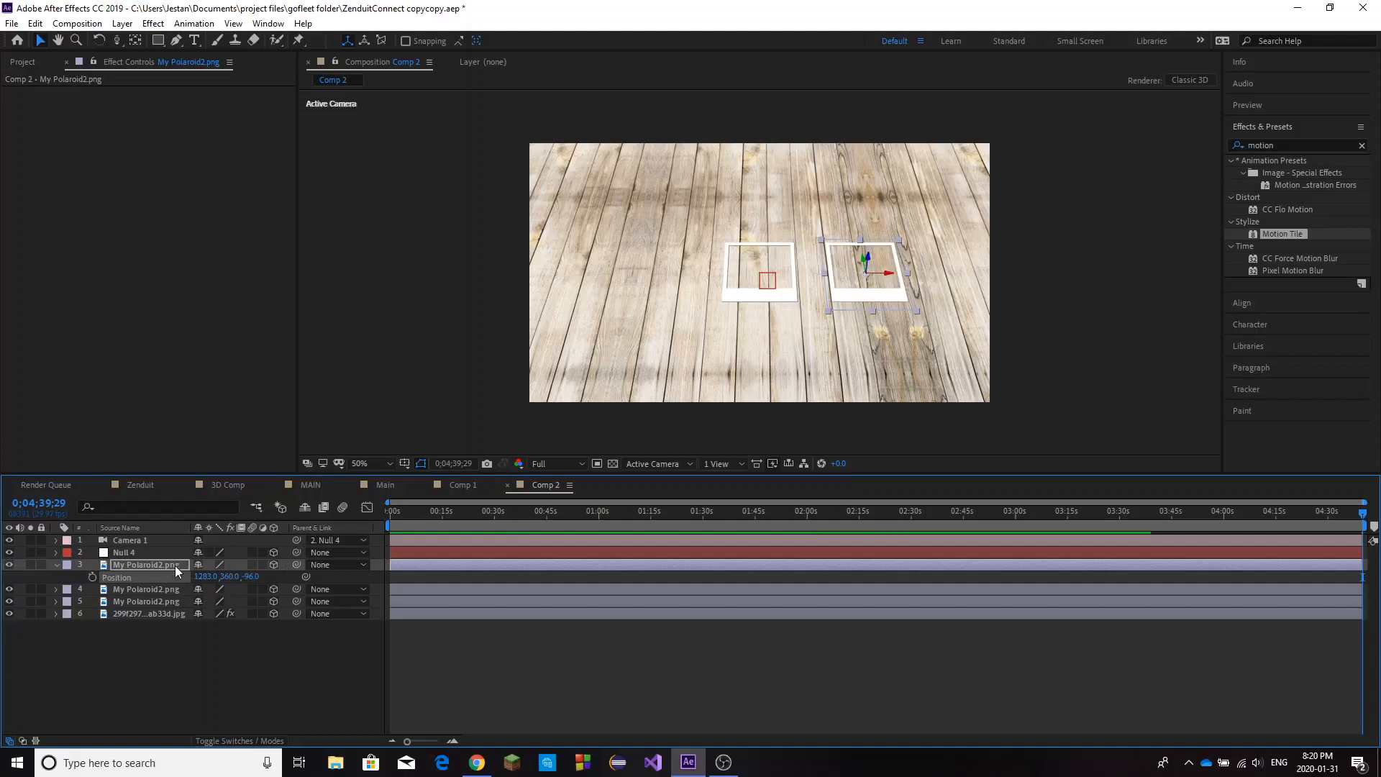
Move the second polaroid layer to the left of the original by setting its X position to 13.
click(149, 596)
click(151, 590)
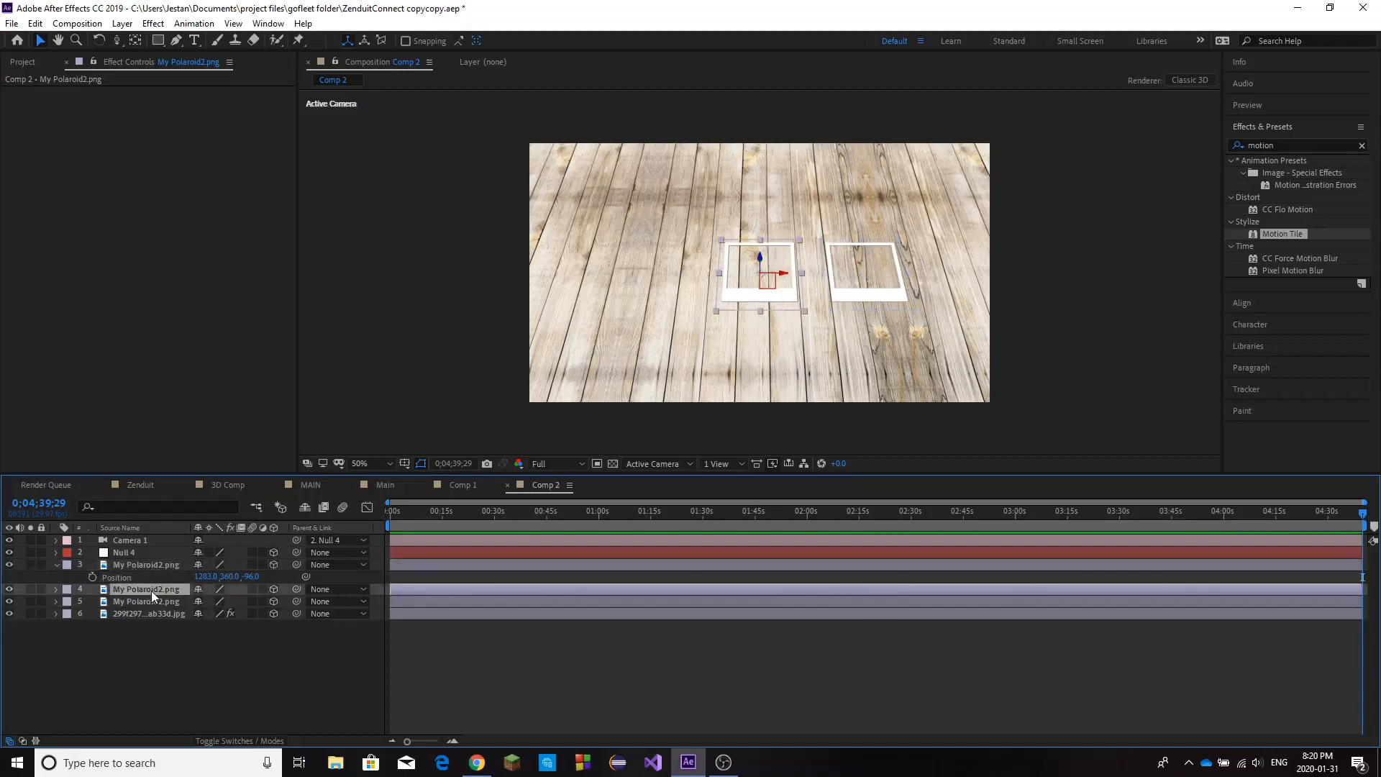
key(p)
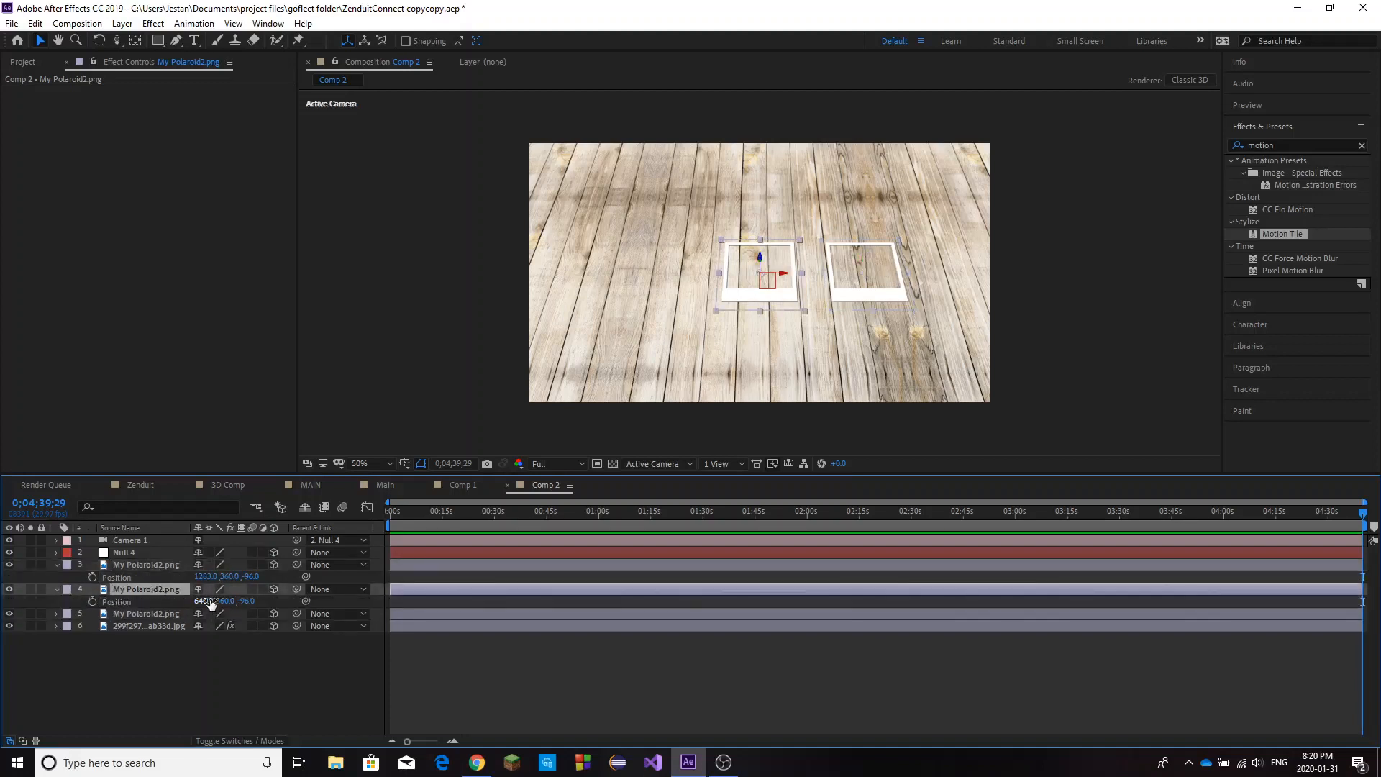
drag(207, 604, 2, 625)
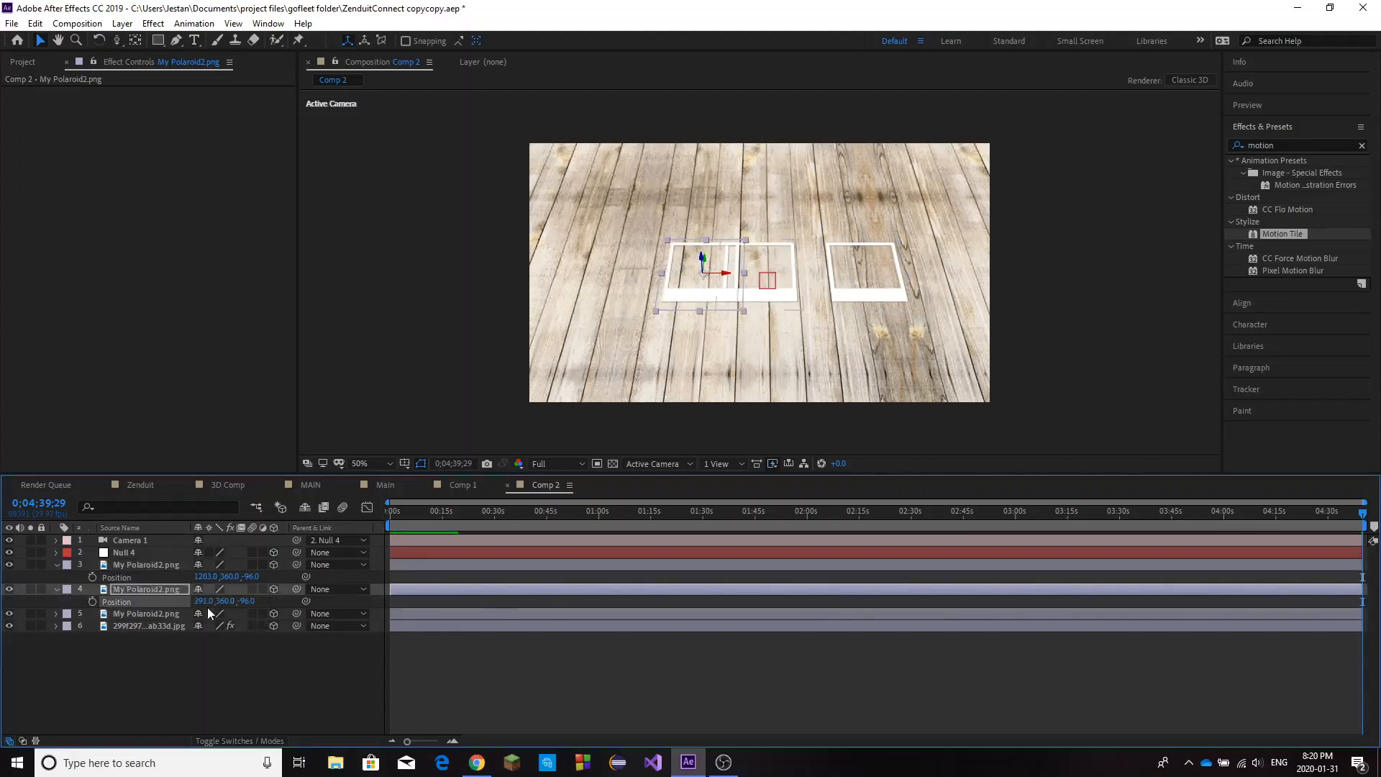
drag(207, 603, 20, 623)
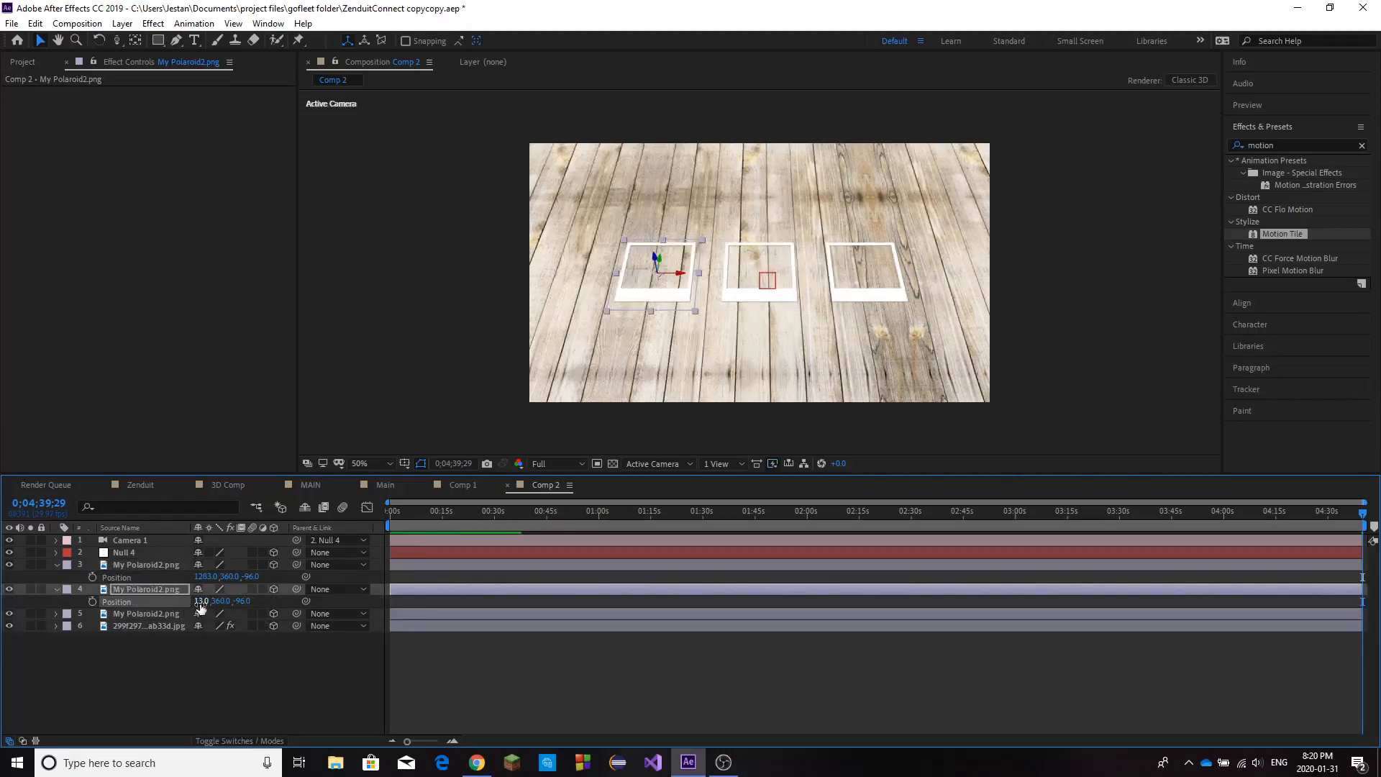
Spread the outer polaroids further apart, with X positions of 1420 for the right one and -123 for the left one.
drag(135, 612, 305, 577)
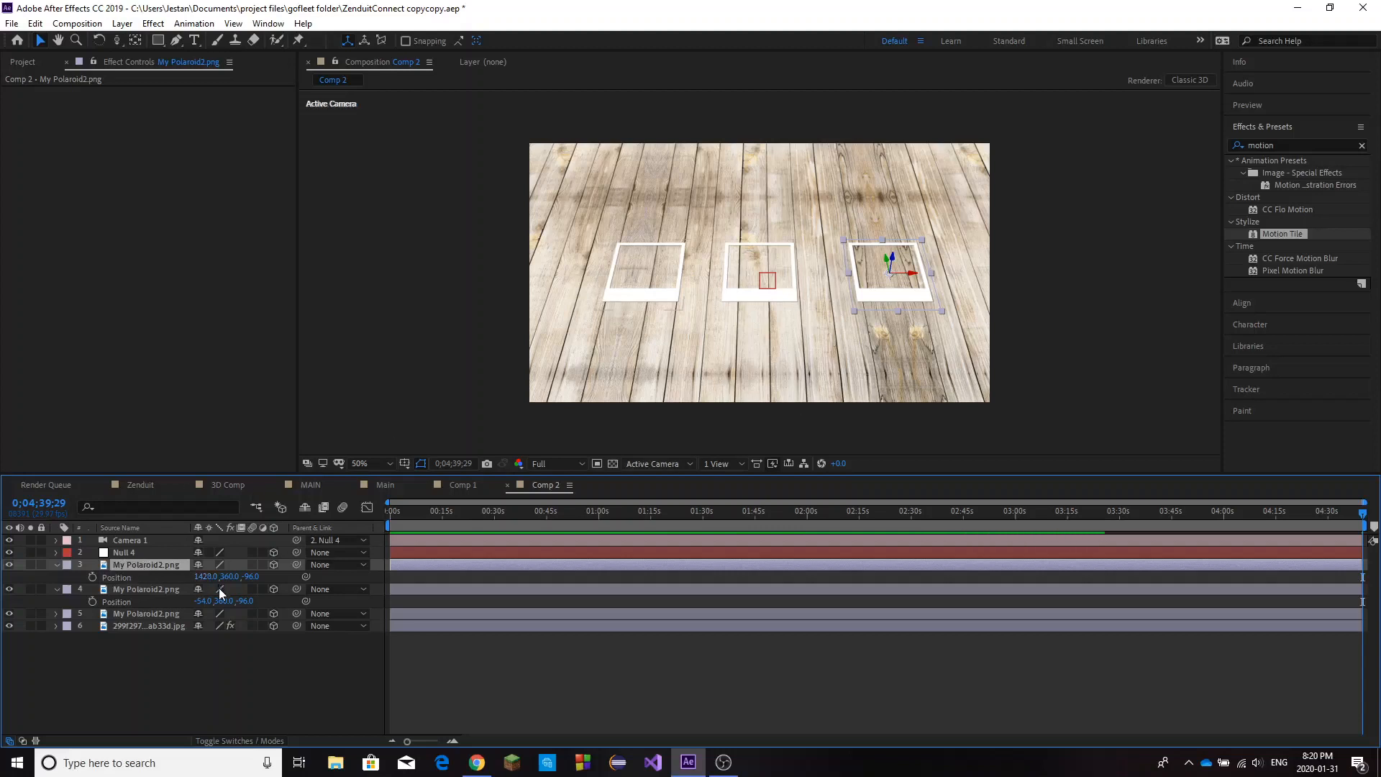
drag(204, 602, 156, 606)
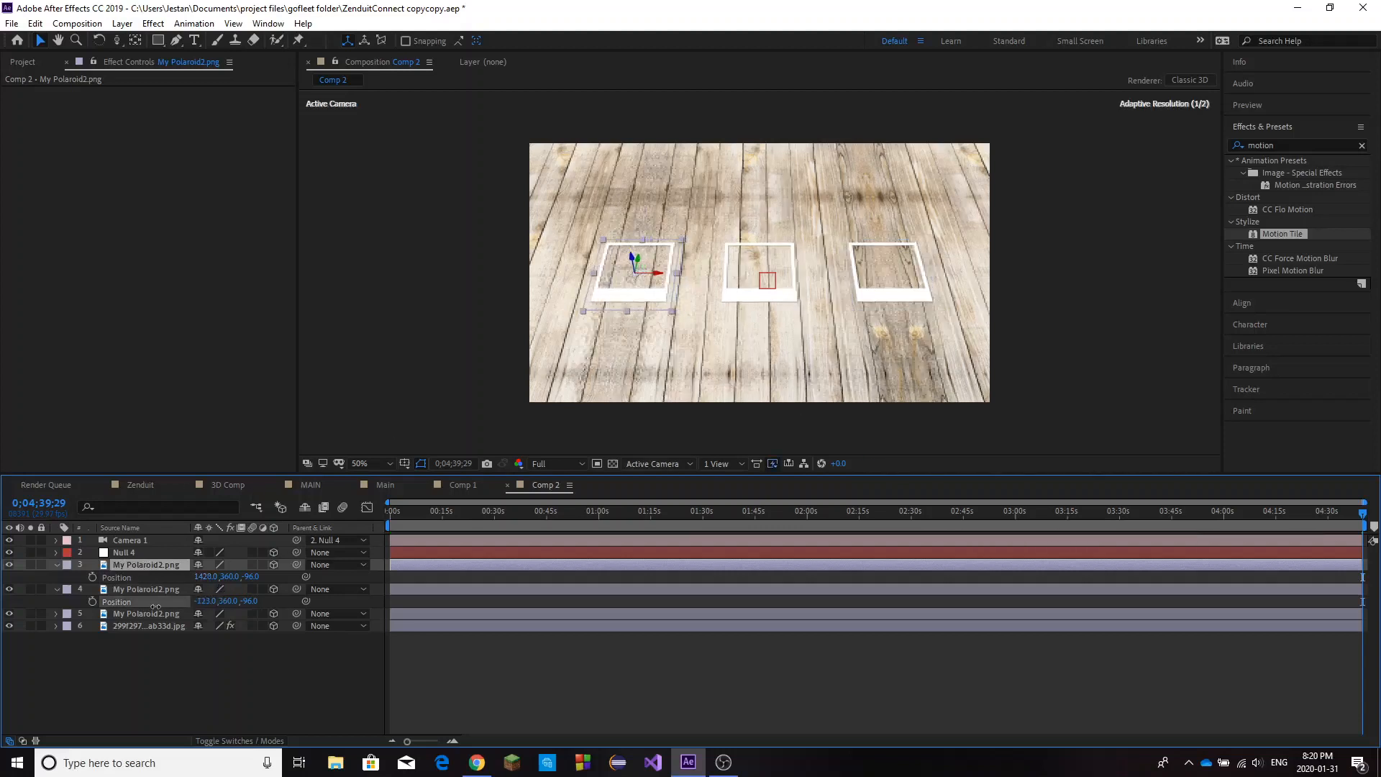
Rotate the right polaroid clockwise on the wood by setting its Z orientation to 28°, and select the middle polaroid layer.
click(144, 556)
click(153, 564)
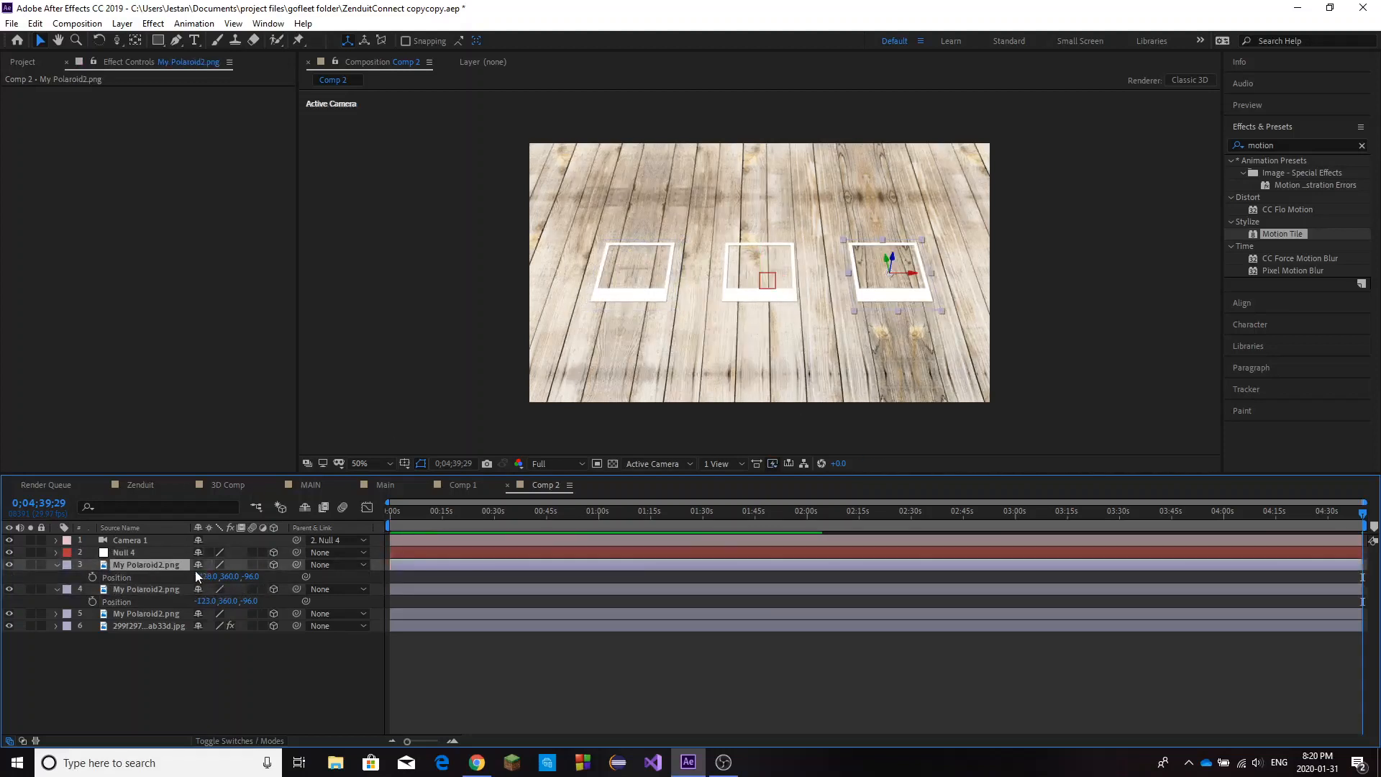
key(r)
drag(225, 582, 259, 577)
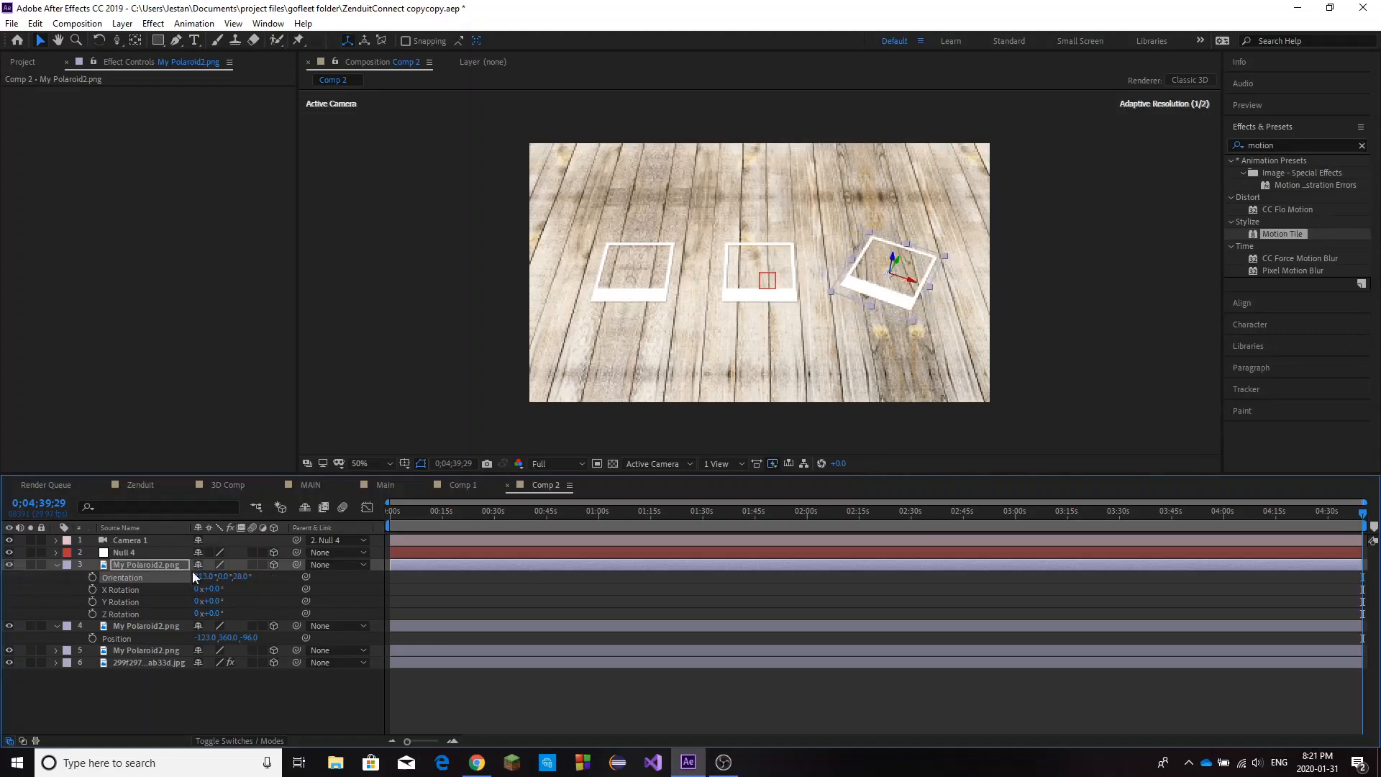
click(153, 650)
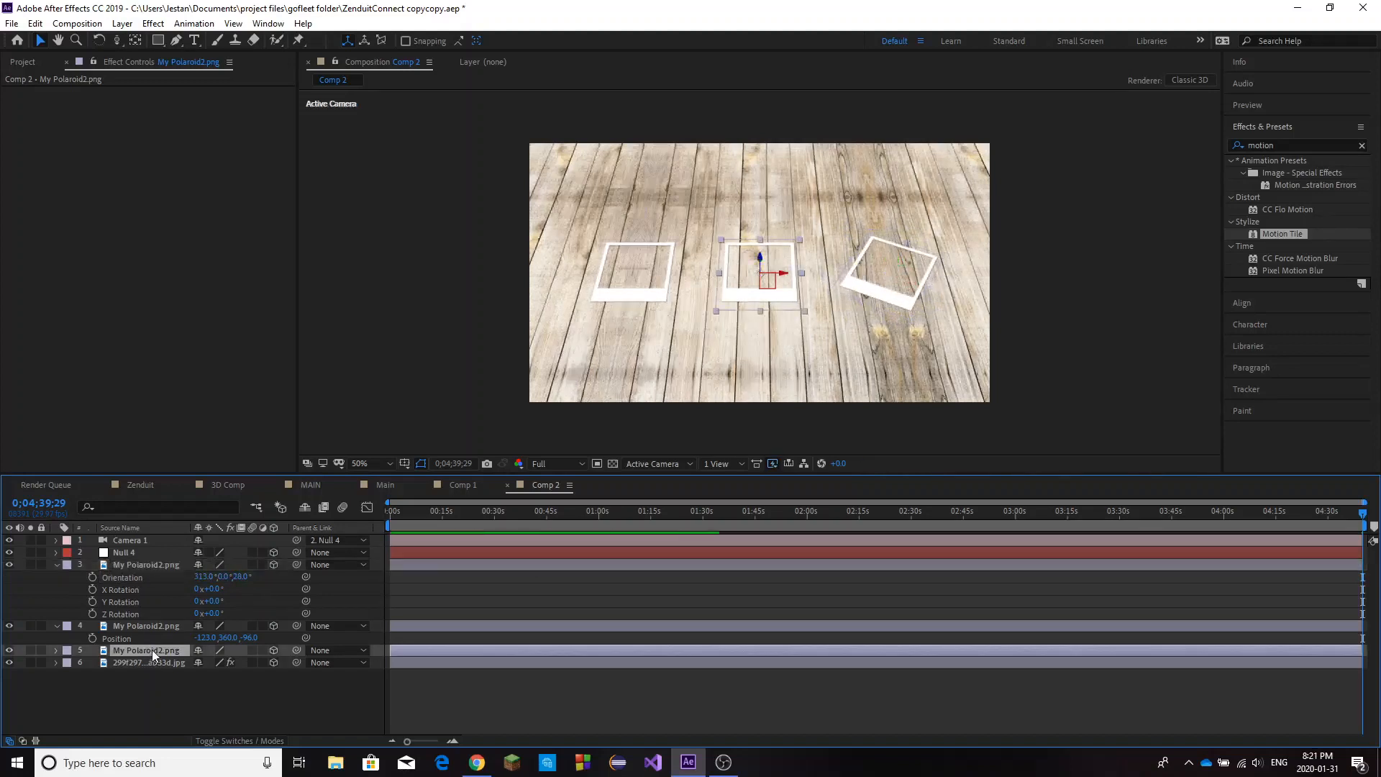
Rotate the left polaroid counterclockwise on the wood by setting its Z orientation to 339°.
click(55, 564)
click(141, 577)
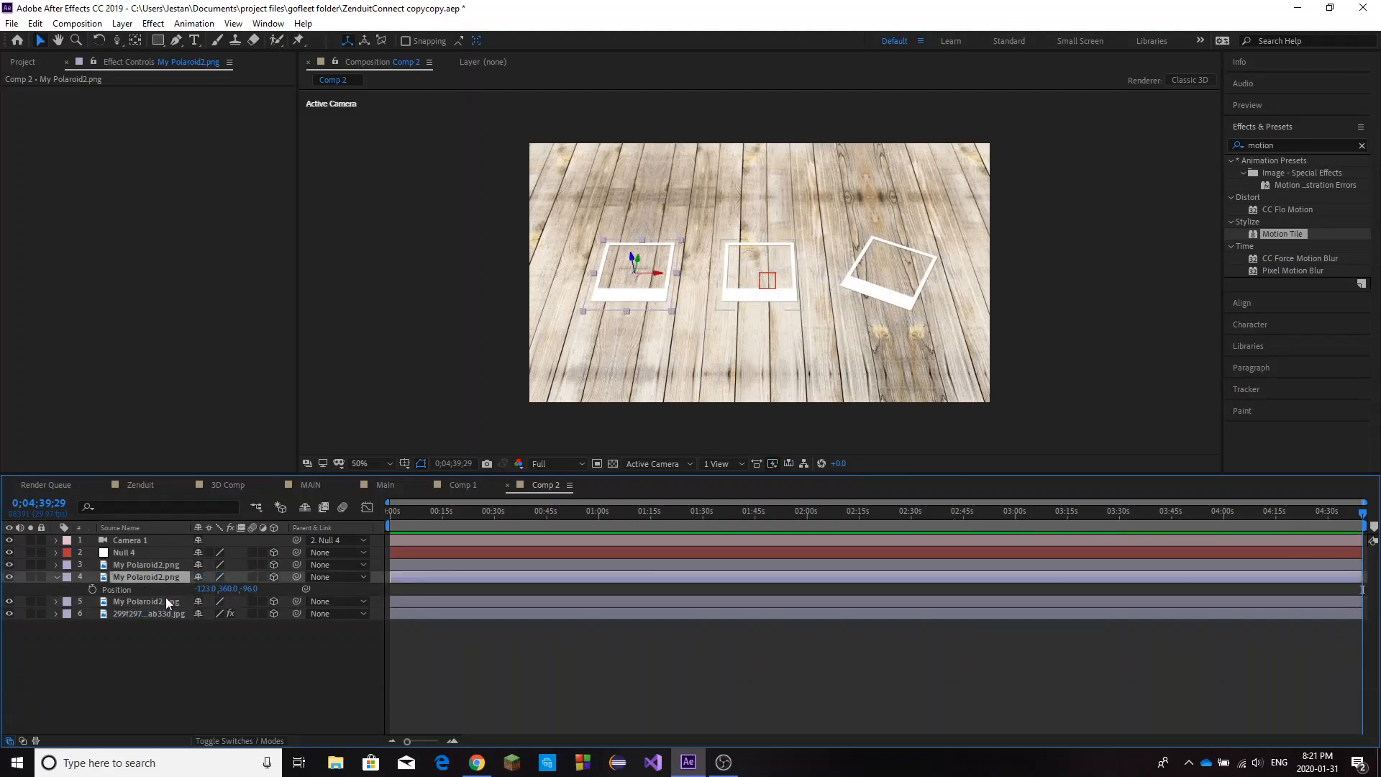
key(r)
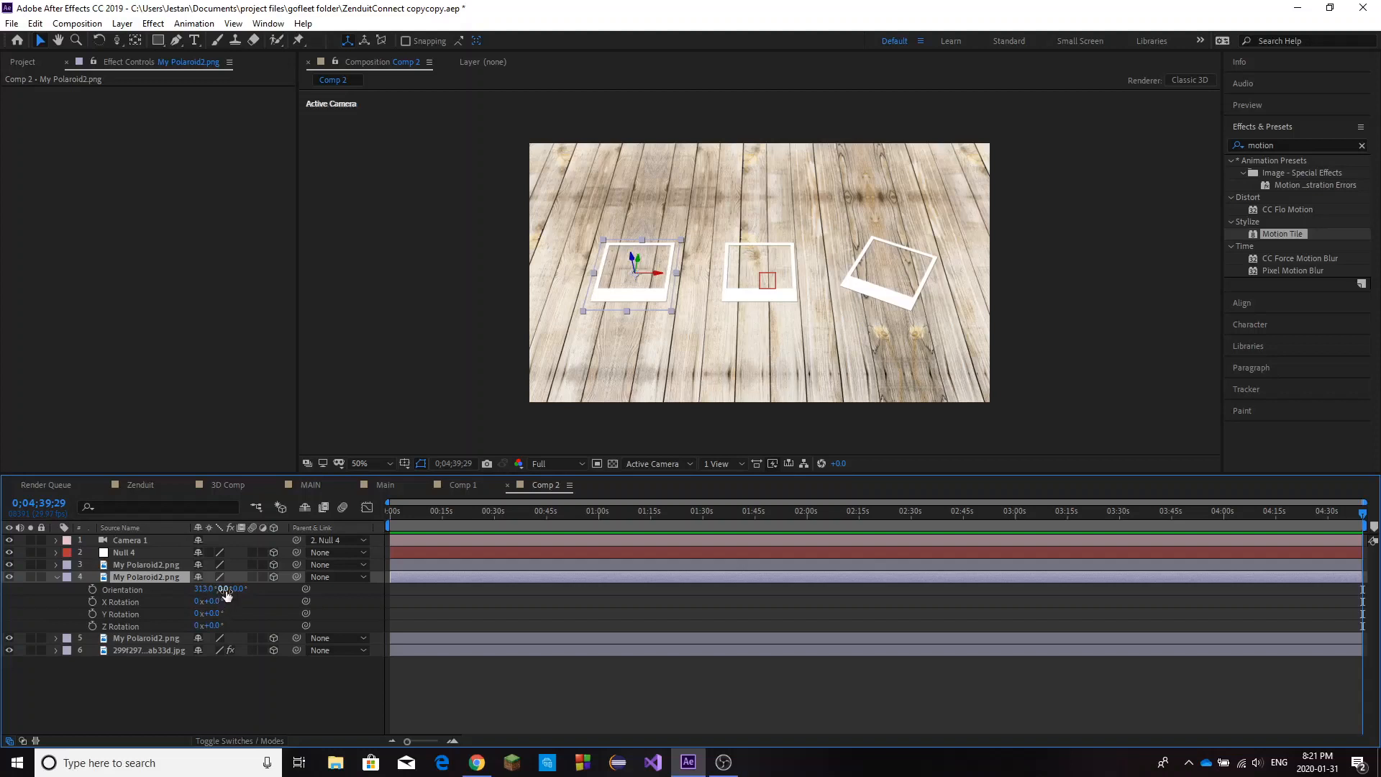
drag(226, 591, 220, 591)
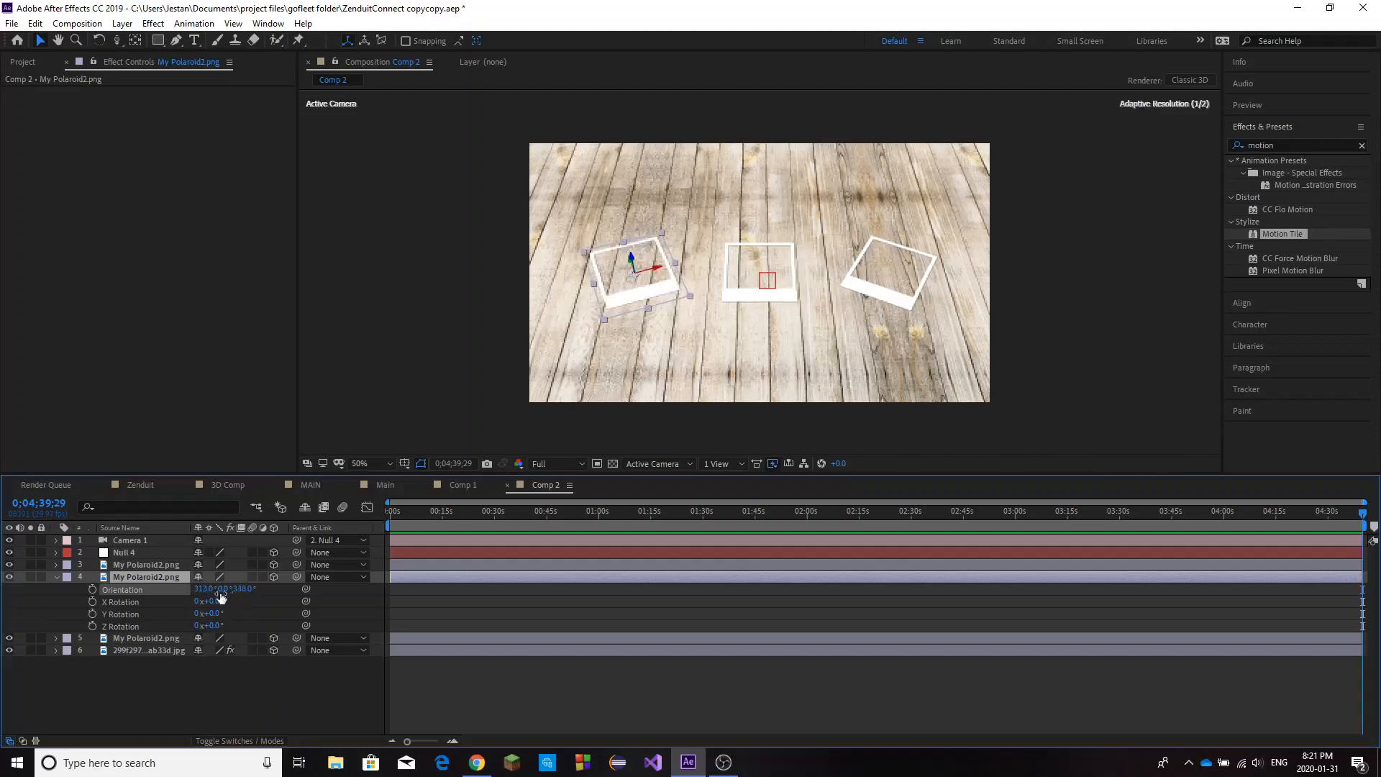
Shrink the left polaroid by setting its scale to 21%, and collapse its layer properties.
key(s)
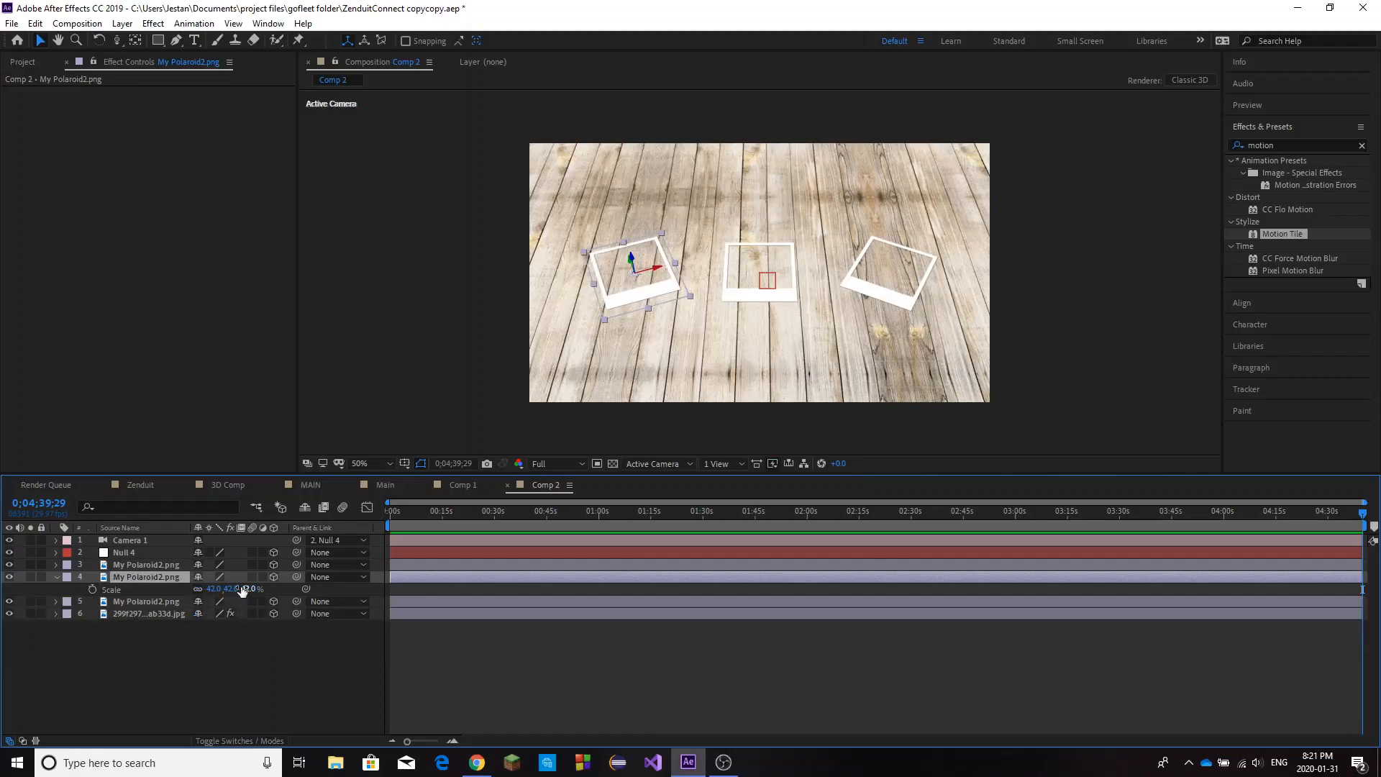
drag(242, 590, 232, 591)
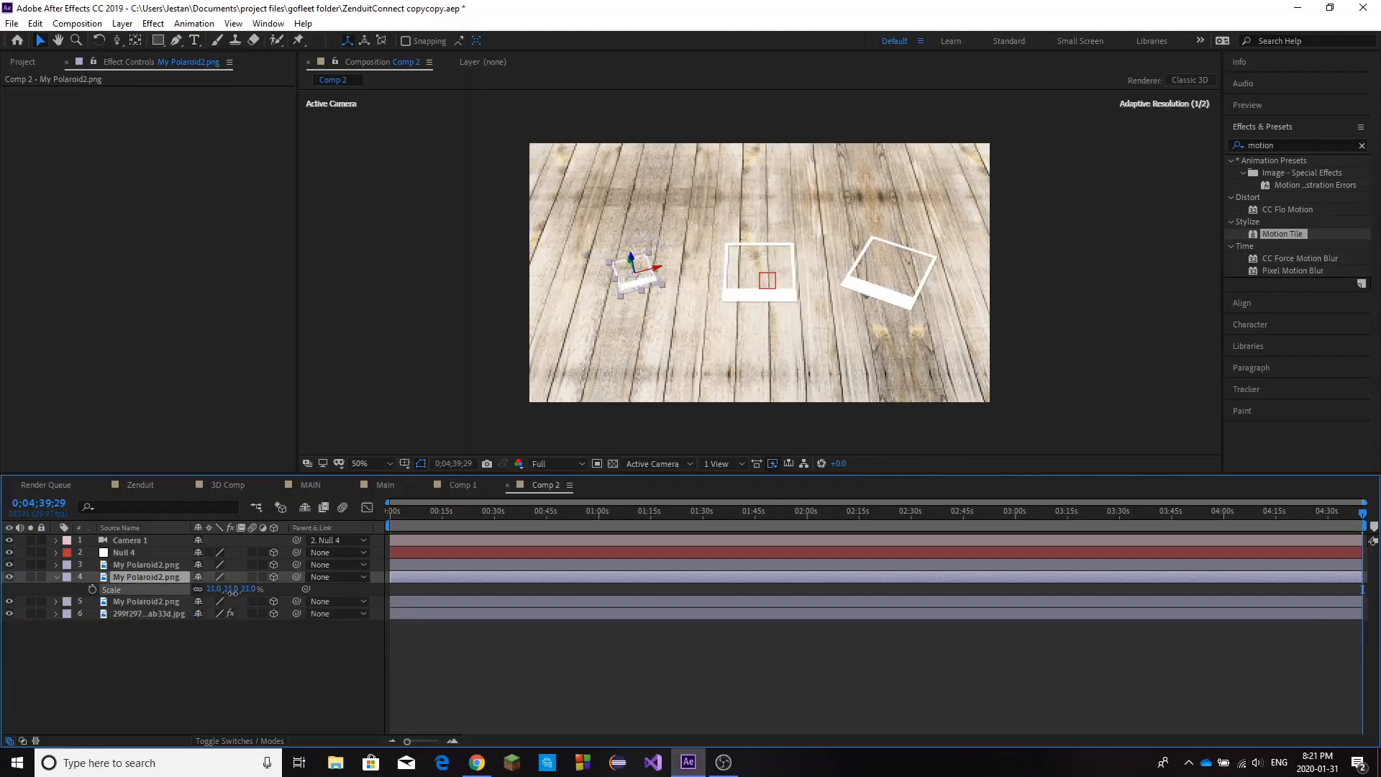
click(58, 579)
Bring the camera in close so the middle polaroid fills most of the frame, and return to the Selection tool.
click(142, 565)
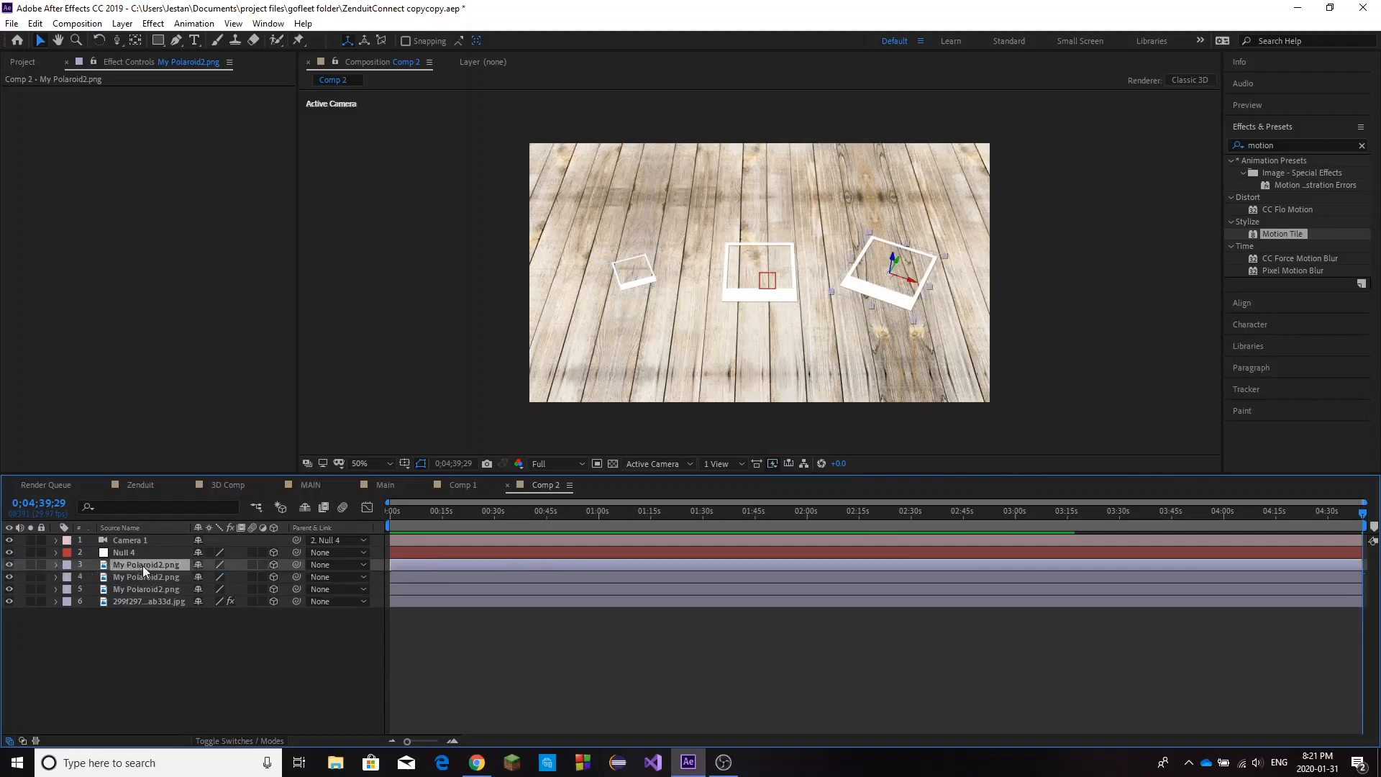
click(153, 548)
click(157, 543)
click(144, 565)
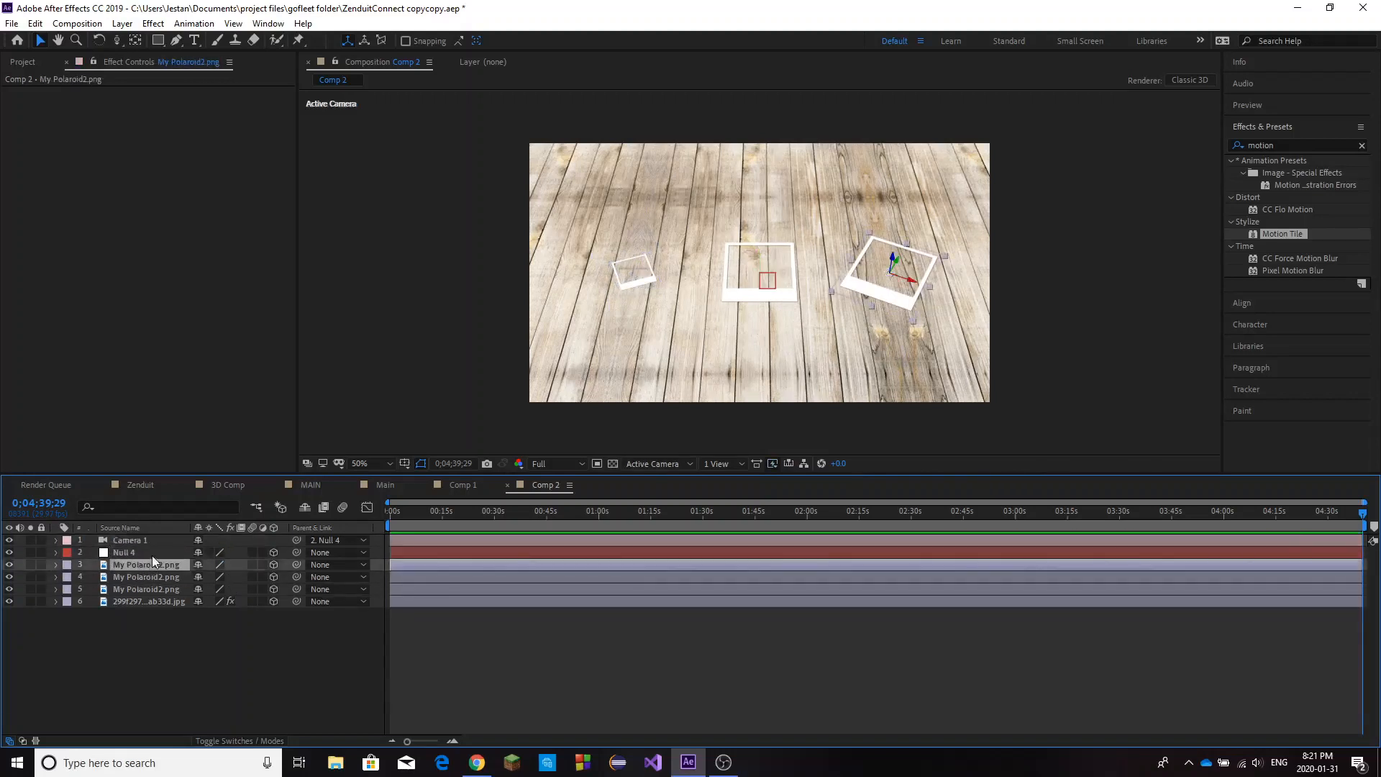
click(153, 554)
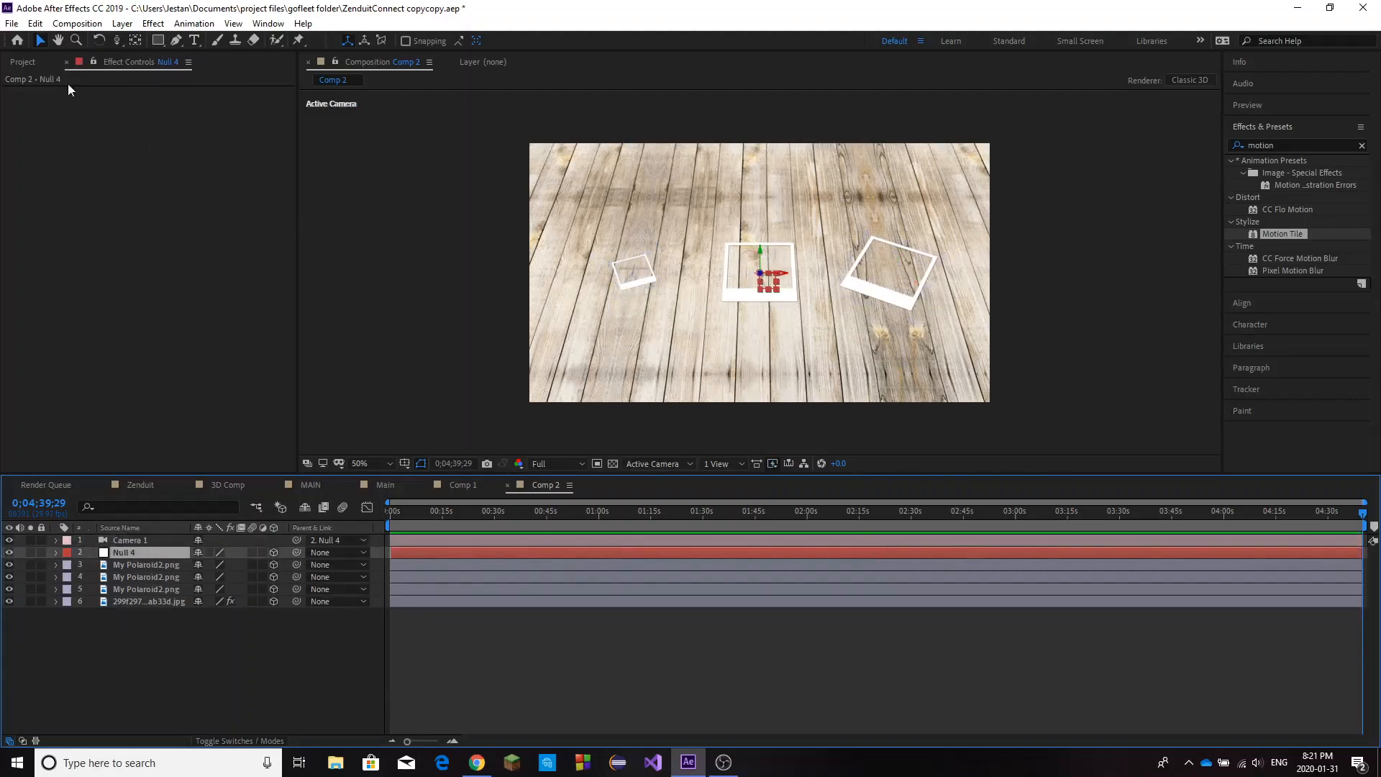
key(y)
drag(741, 314, 778, 253)
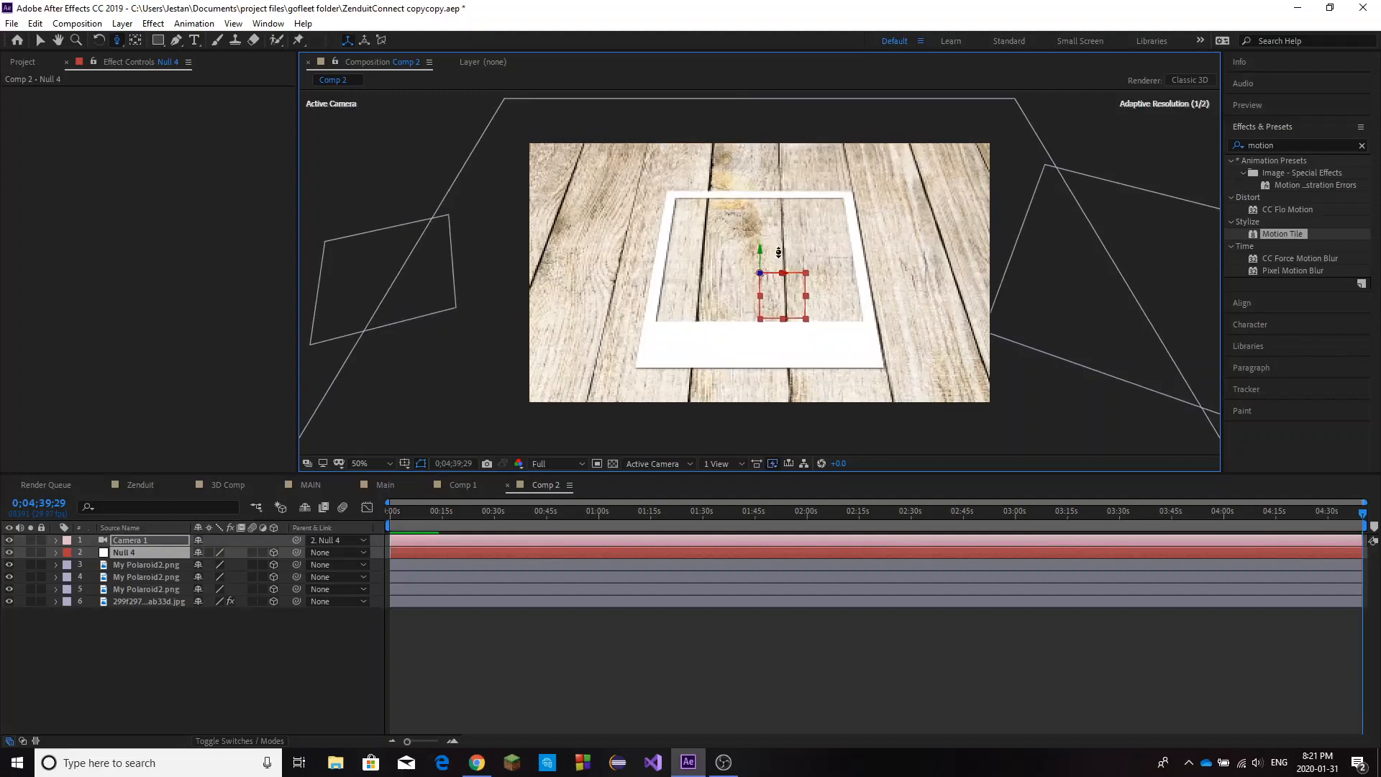
click(40, 40)
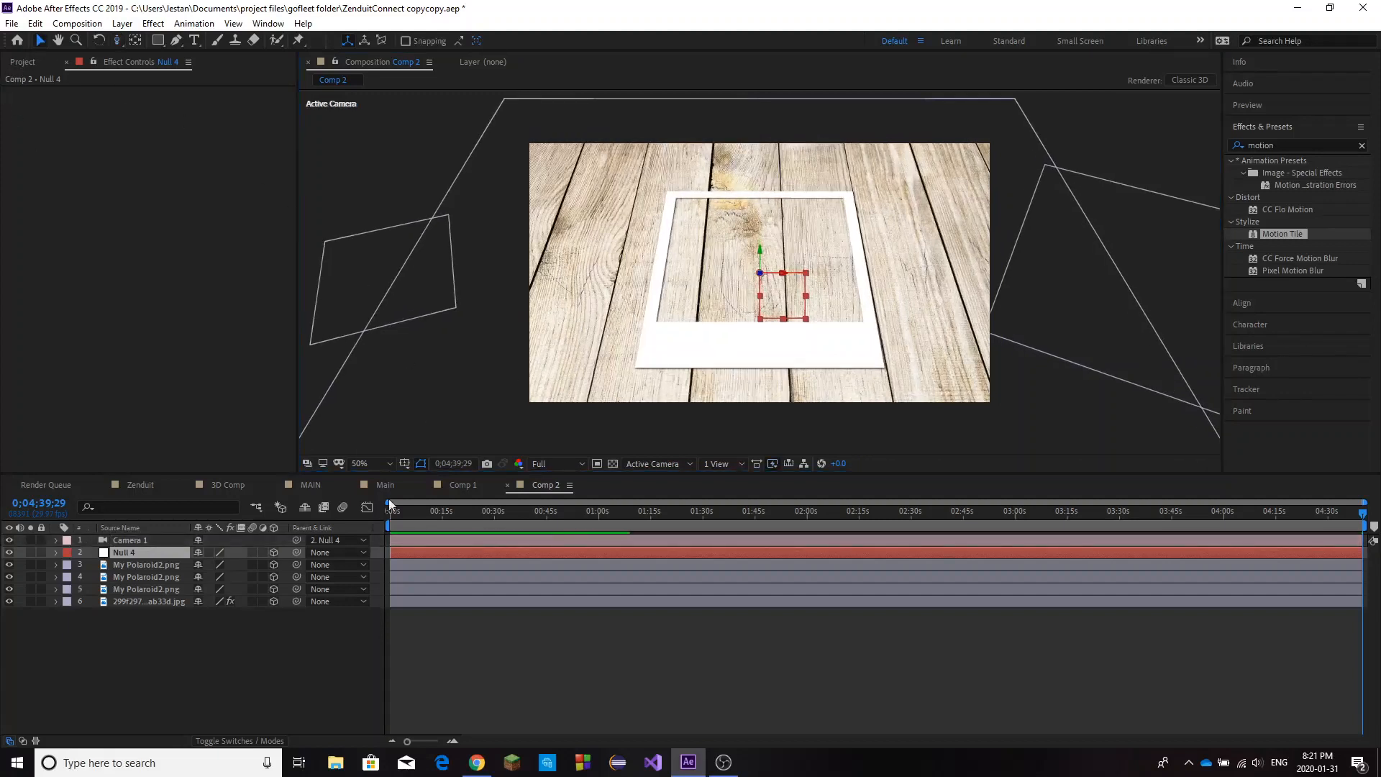
Go to 0;00;00;06 and reveal the position, scale and rotation properties of the Null 4 layer.
click(141, 566)
click(145, 555)
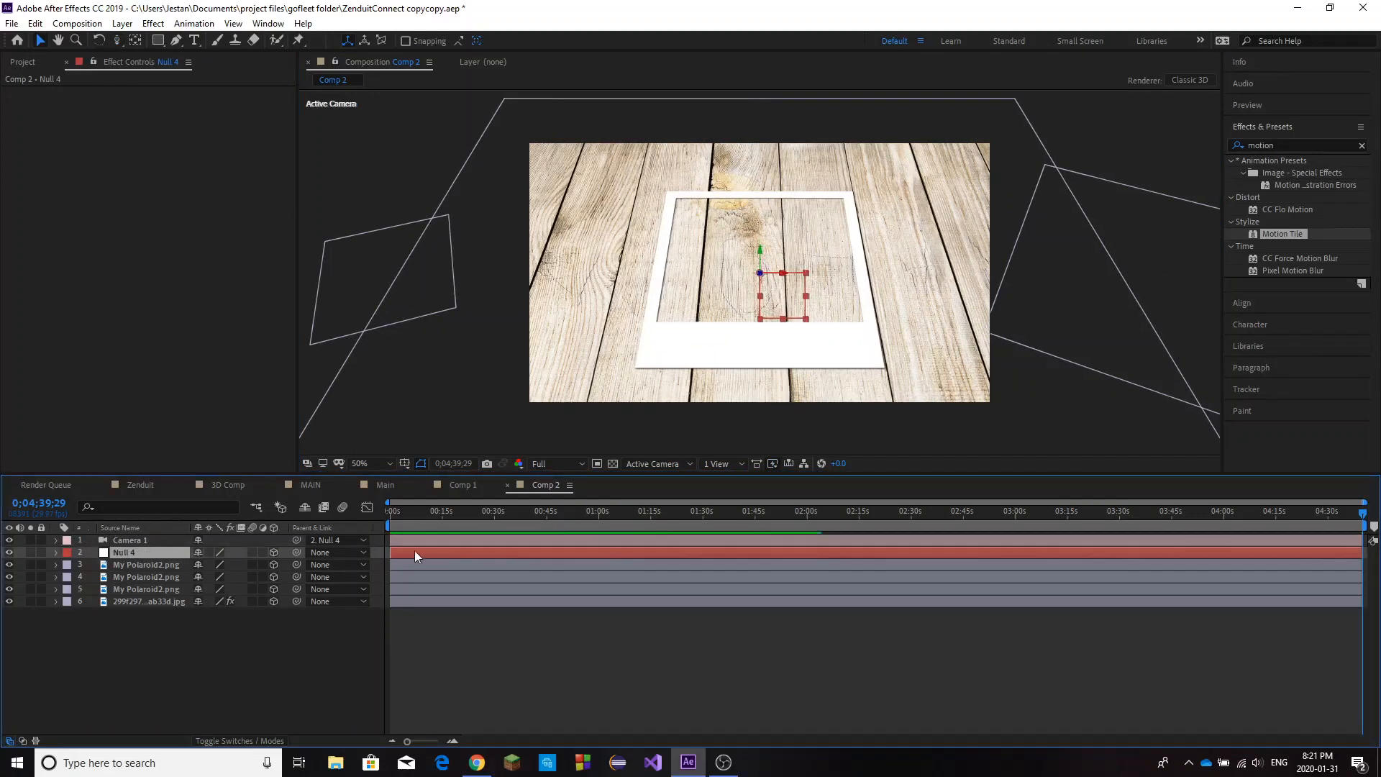
click(391, 514)
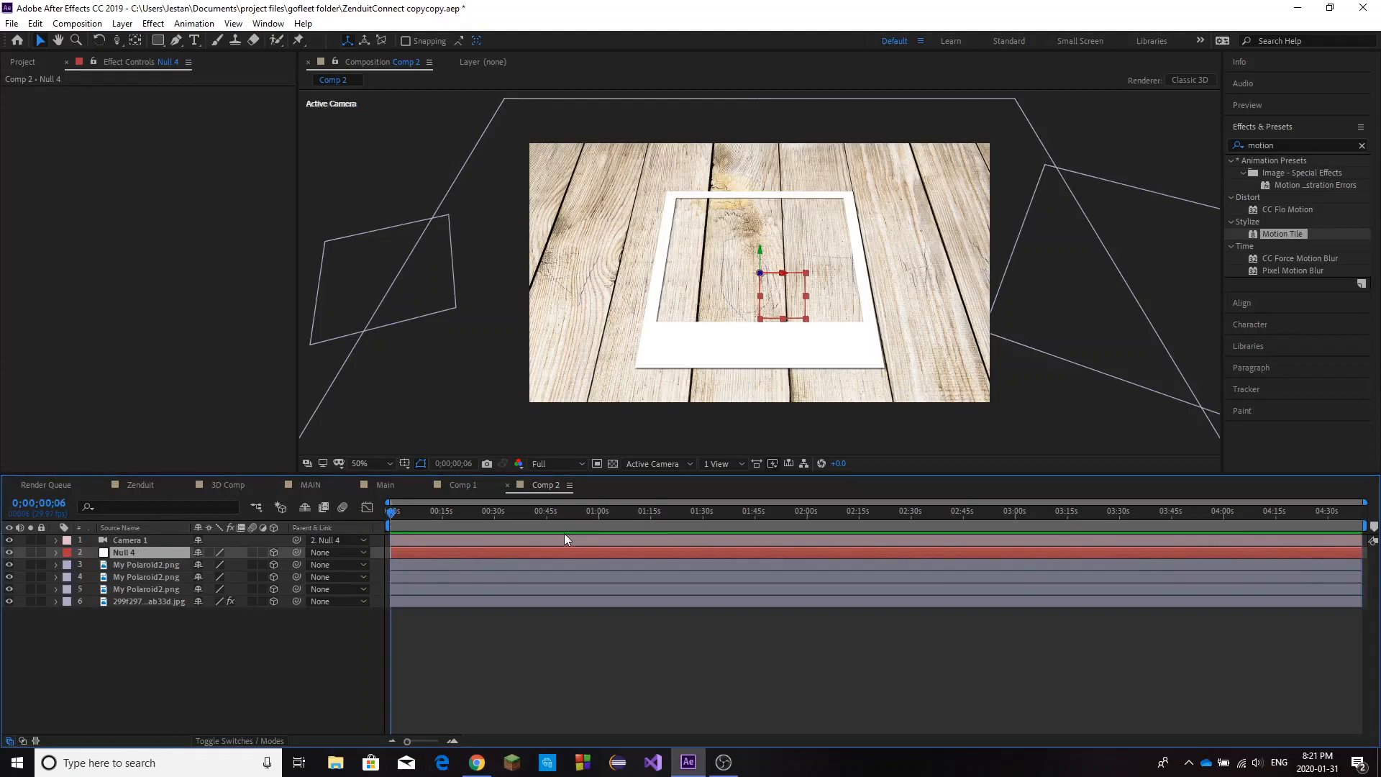
key(s)
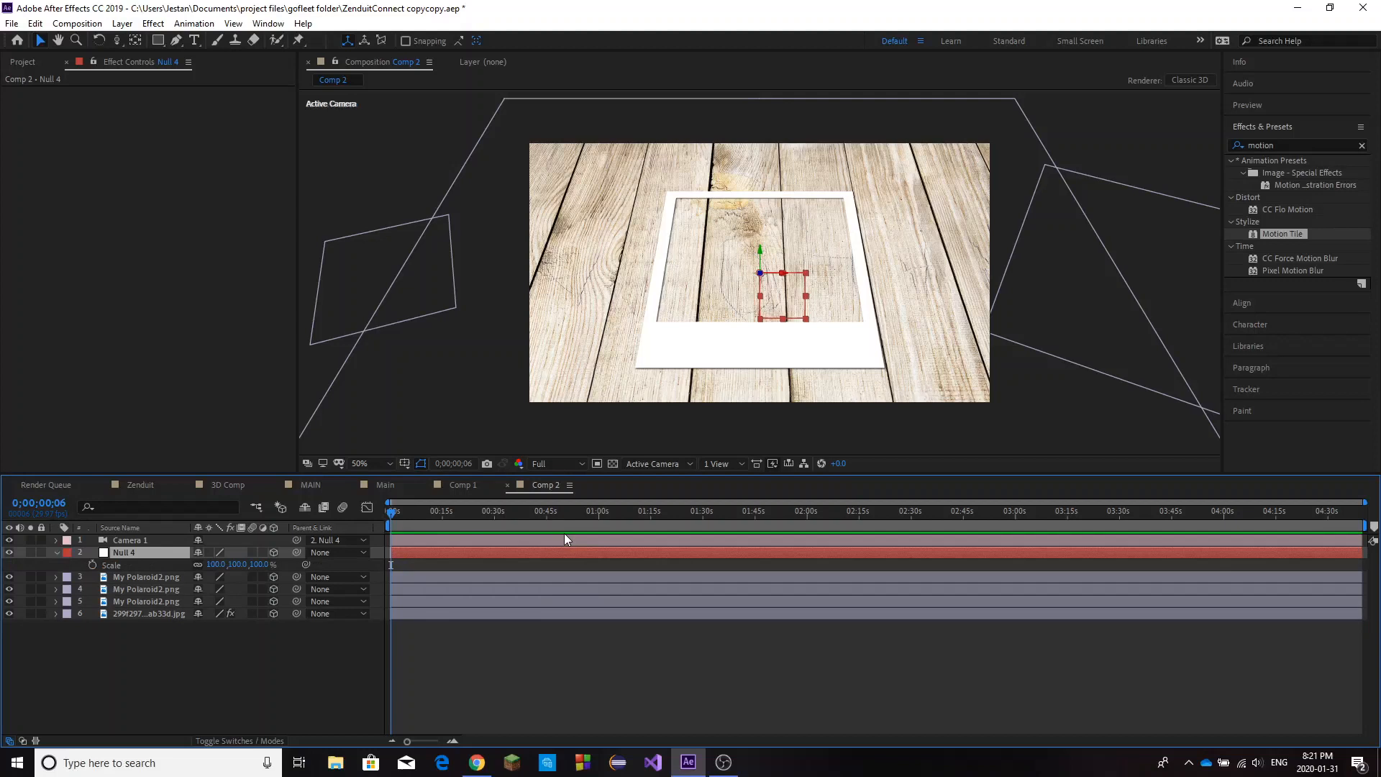
key(shift+p)
key(shift+r)
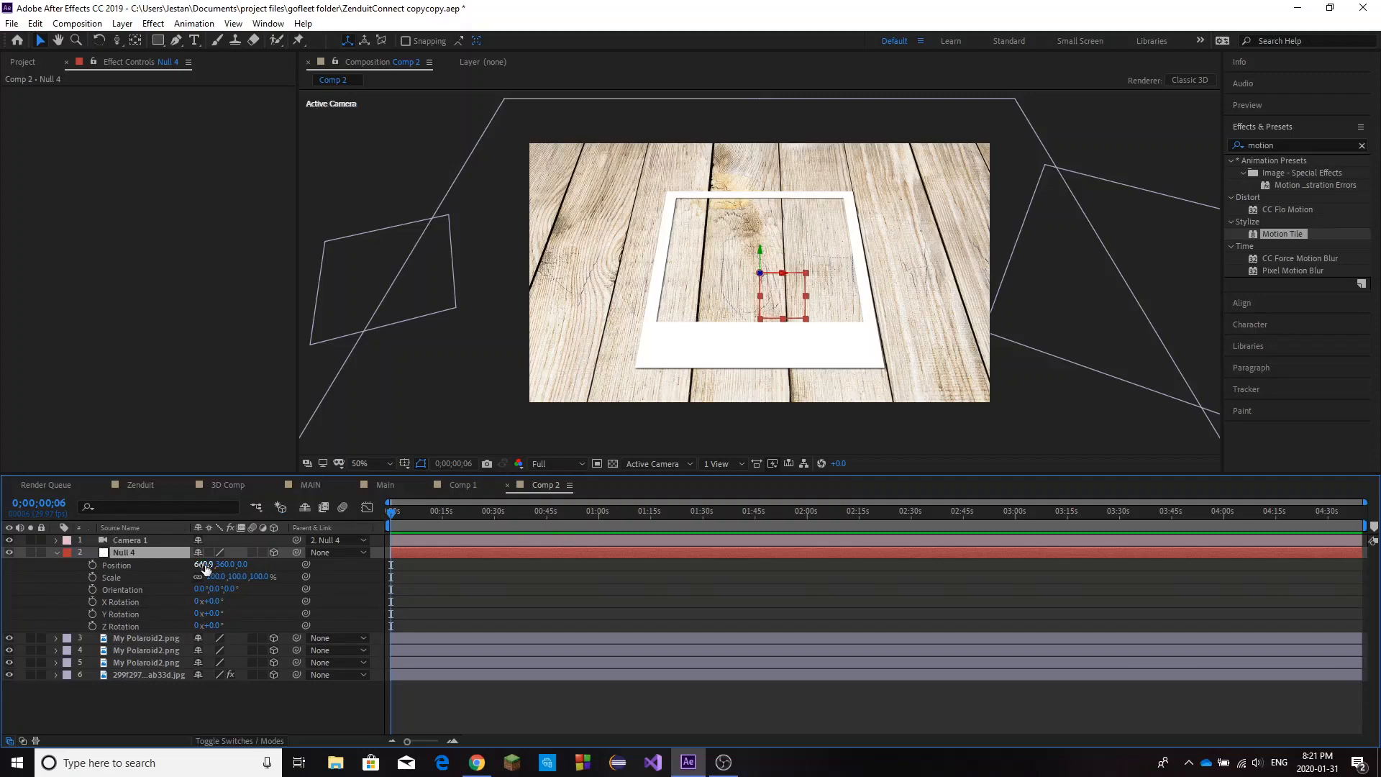
Frame the left polaroid by setting the null's X position to -162 and its scale to 51%.
drag(204, 565, 1, 581)
mouse_move(196, 565)
mouse_down()
mouse_move(137, 569)
mouse_move(241, 578)
mouse_move(191, 601)
mouse_move(187, 590)
mouse_move(204, 590)
mouse_up()
key(ctrl+z)
key(ctrl+z)
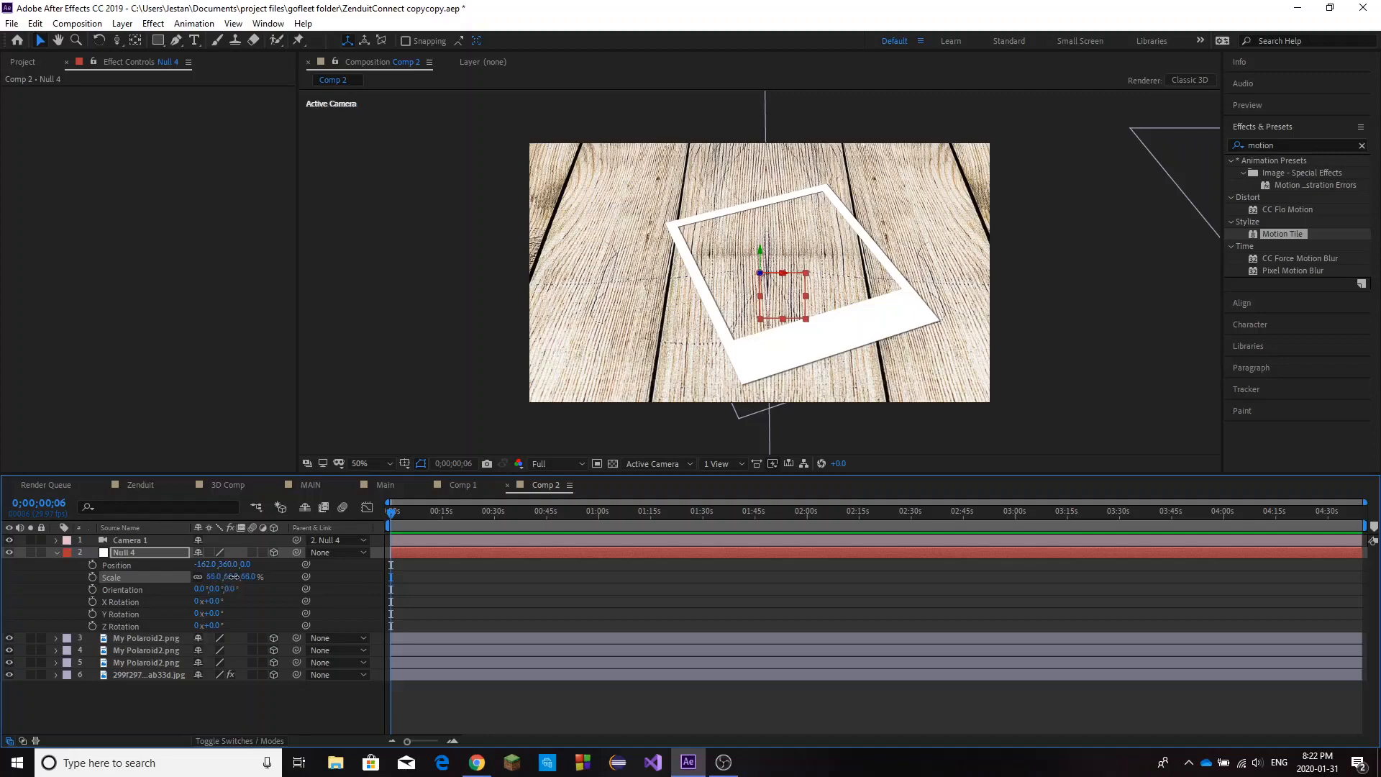
drag(234, 577, 230, 586)
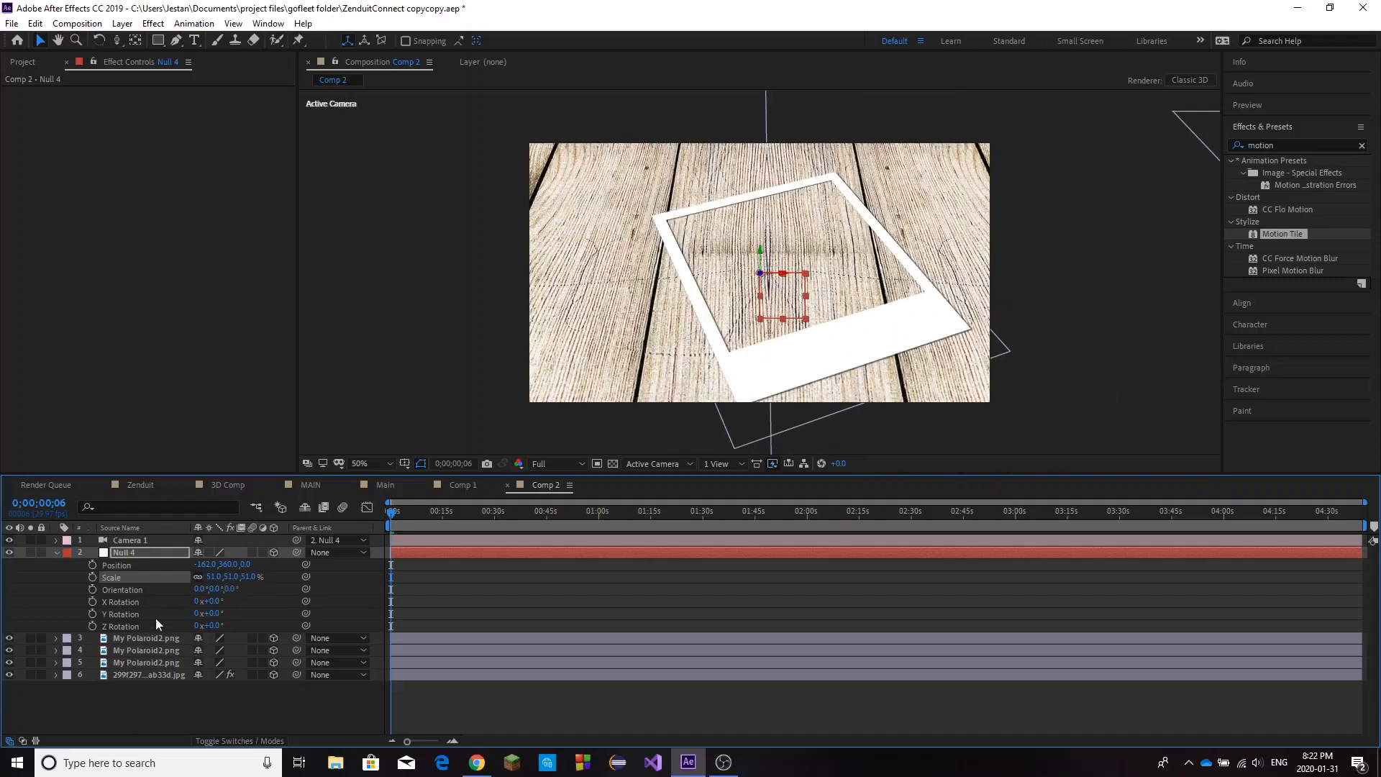
Lower the left polaroid closer to the wood by setting its Z position to -21.
click(151, 638)
click(150, 653)
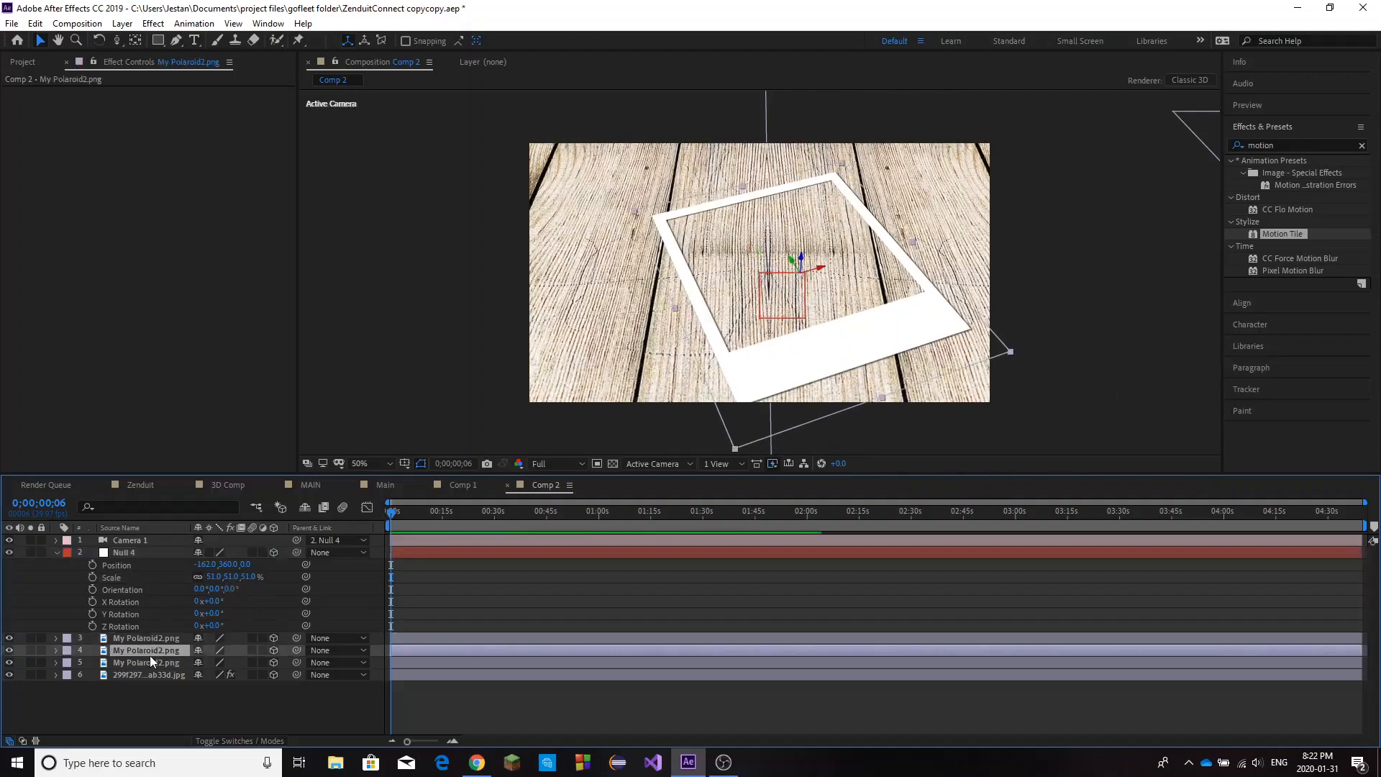
key(p)
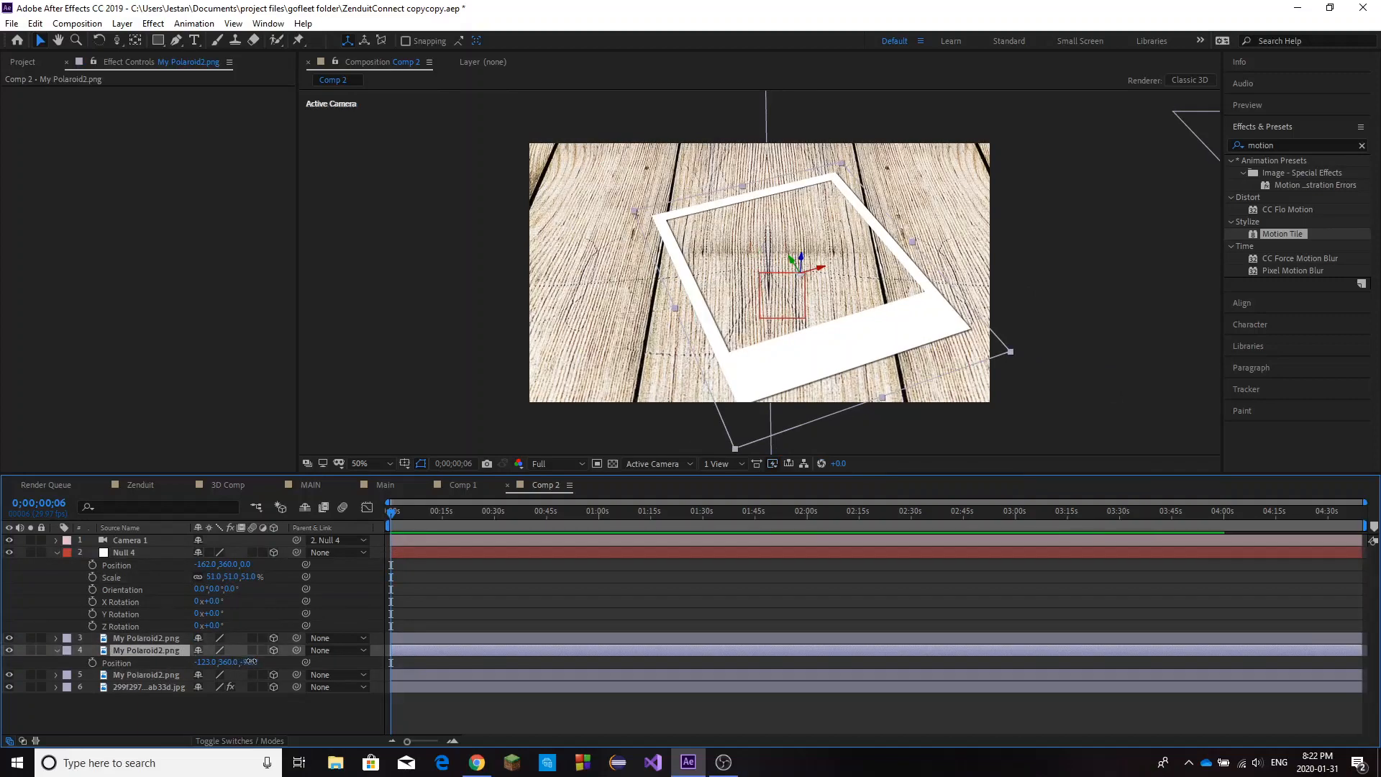
drag(250, 661, 298, 656)
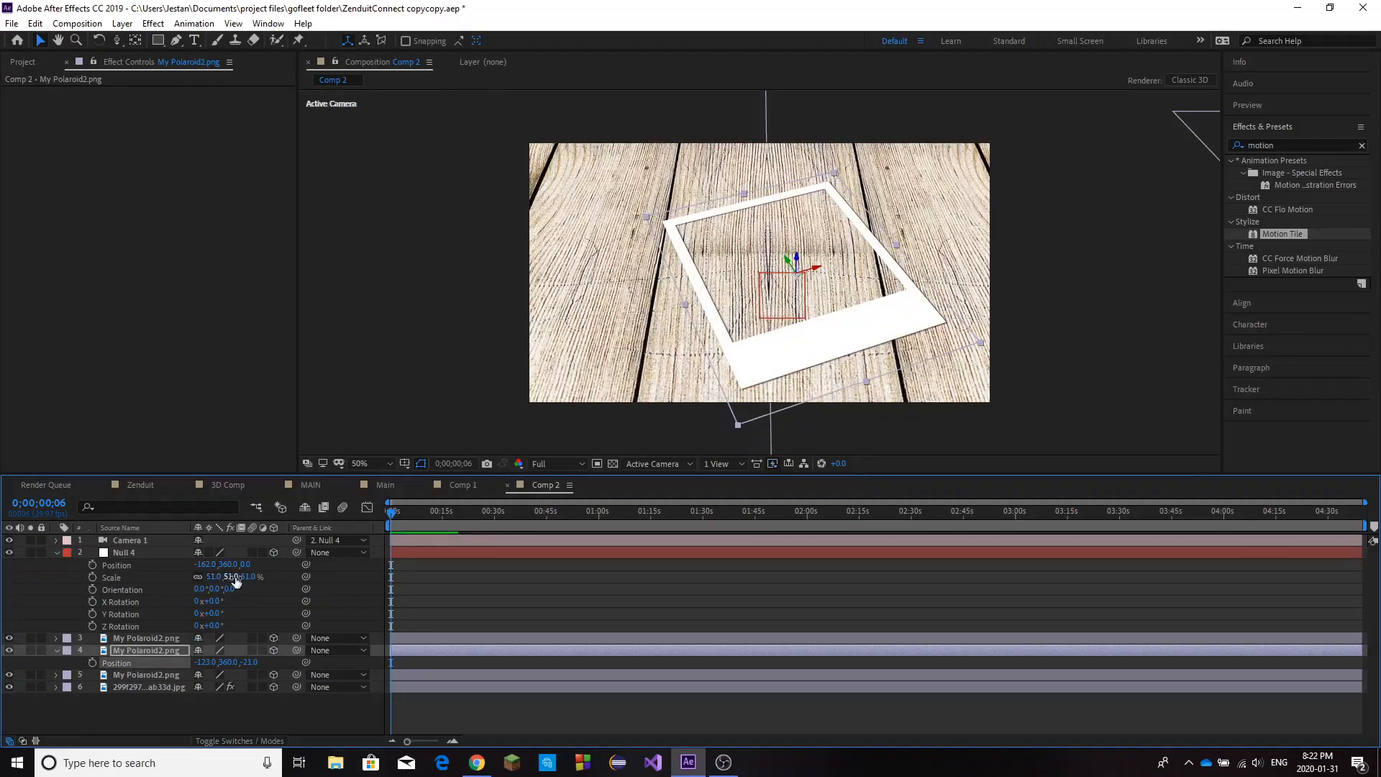
Set the null's X position to -120, scale to 28% and Y orientation to 334°, and start keyframing these three properties.
drag(197, 594, 227, 558)
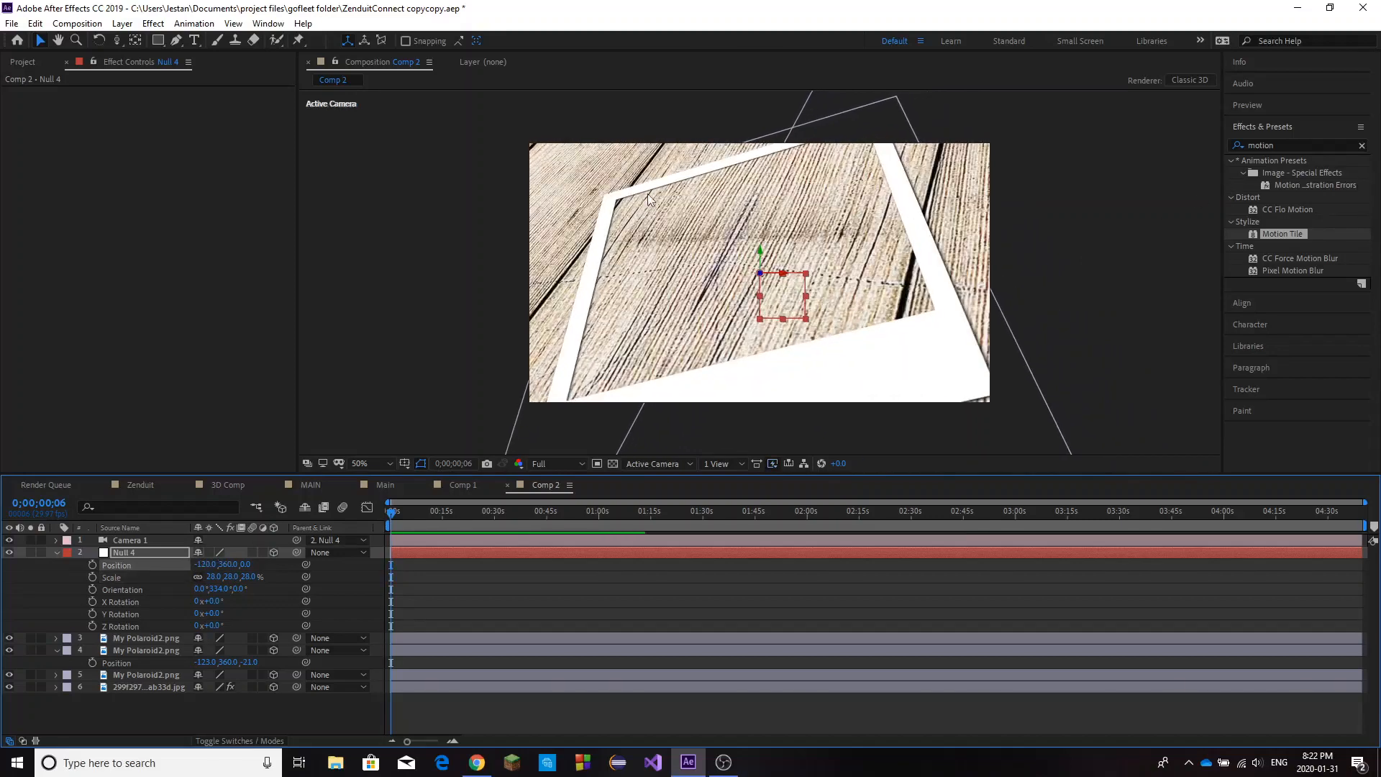
click(93, 565)
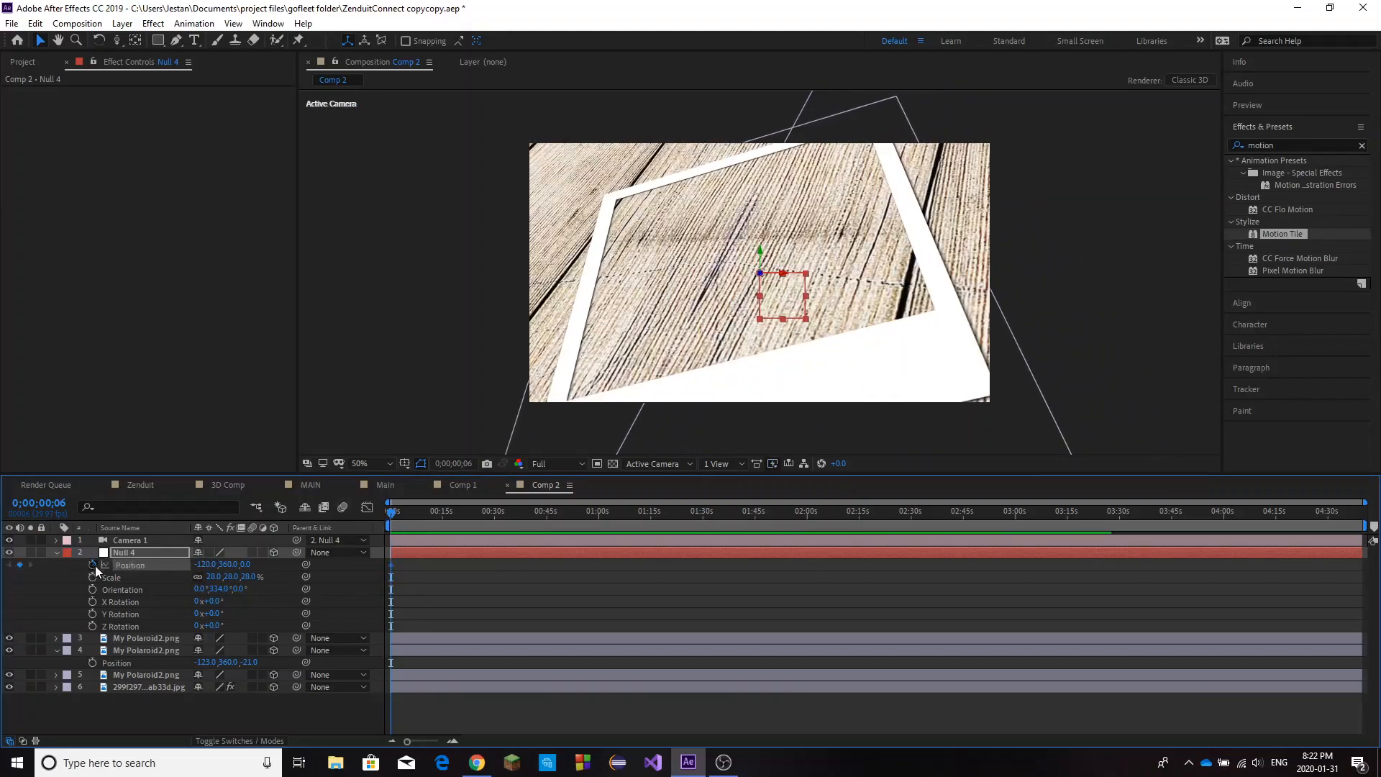
click(93, 577)
click(93, 589)
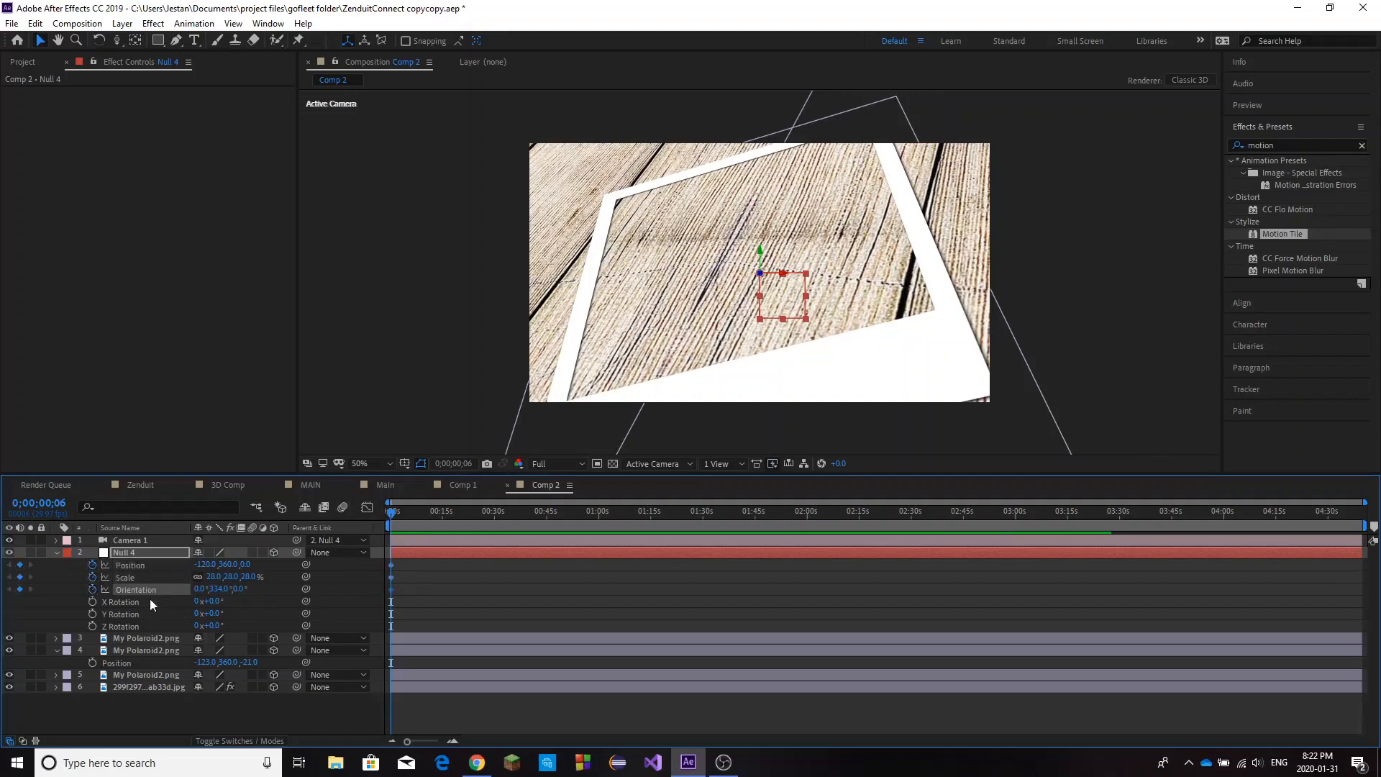
Show only the first seconds of the timeline and keyframe the null's X position at 560 at 0;00;02;00.
drag(400, 512, 493, 519)
drag(1366, 502, 443, 502)
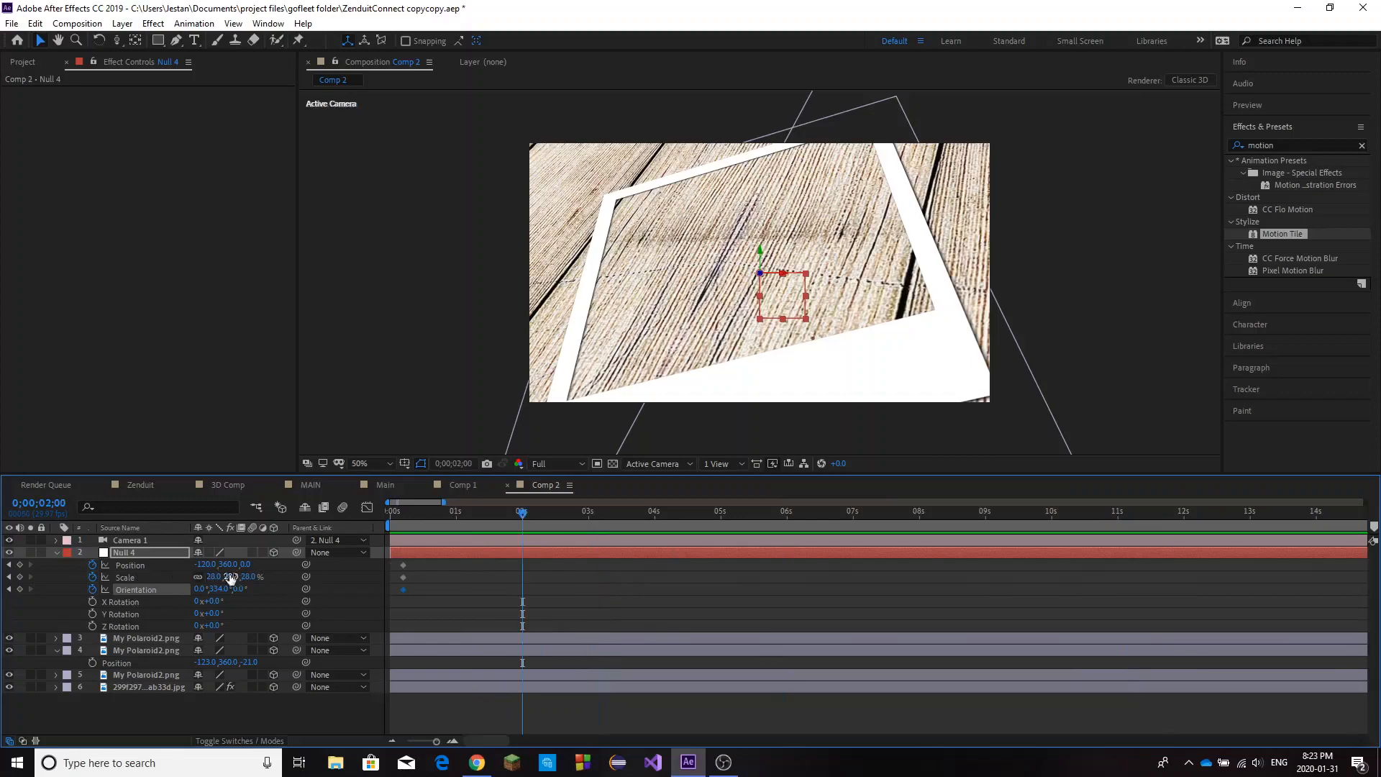
drag(212, 565, 676, 556)
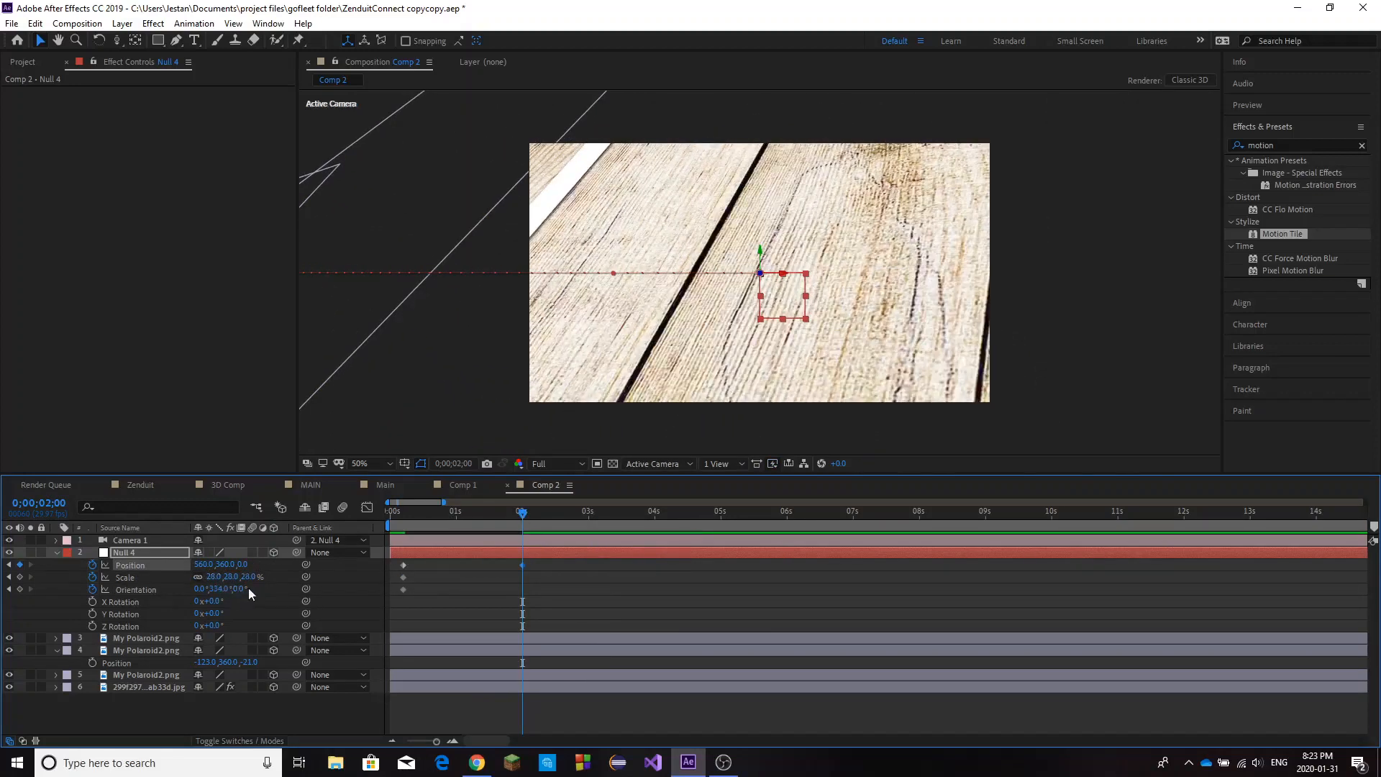
Try to set the null's scale to 0% at the 2-second mark.
drag(248, 576, 269, 576)
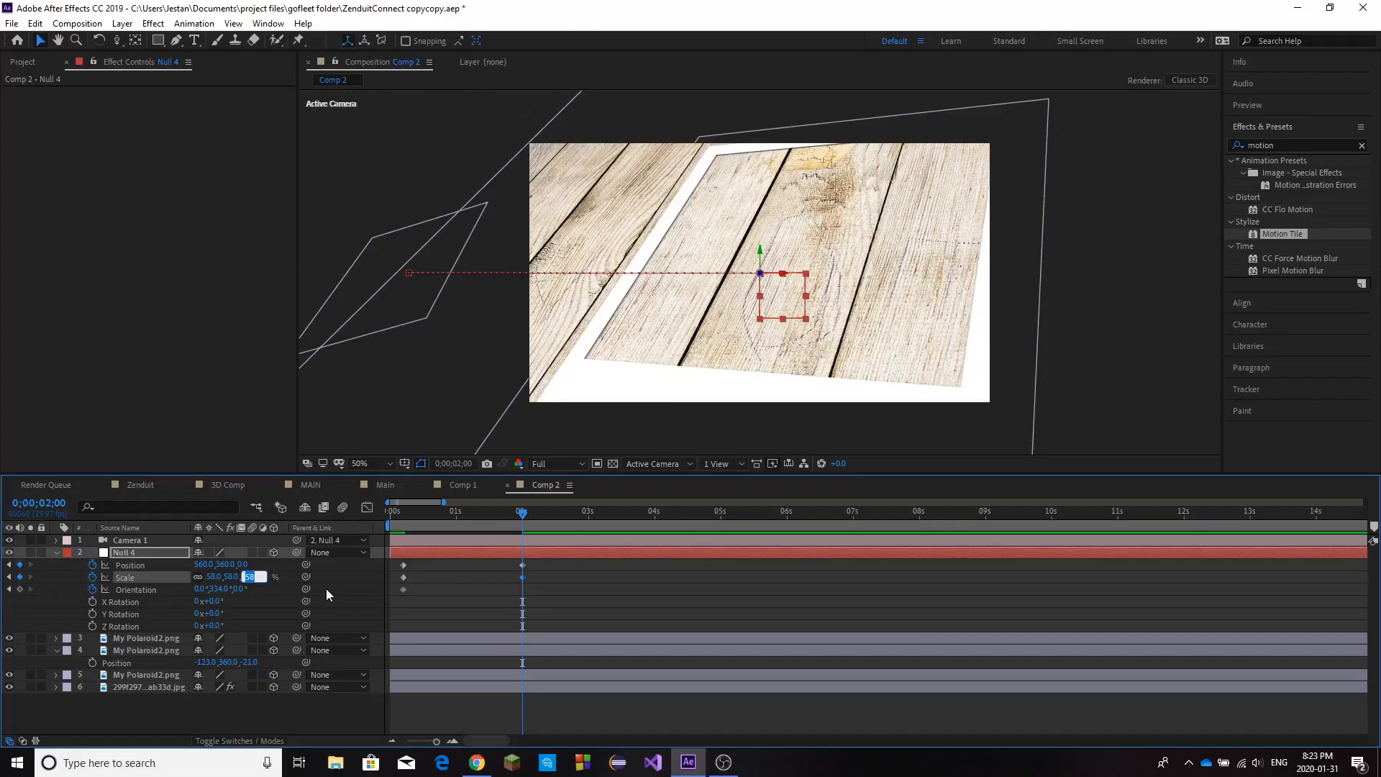
text(0)
key(Return)
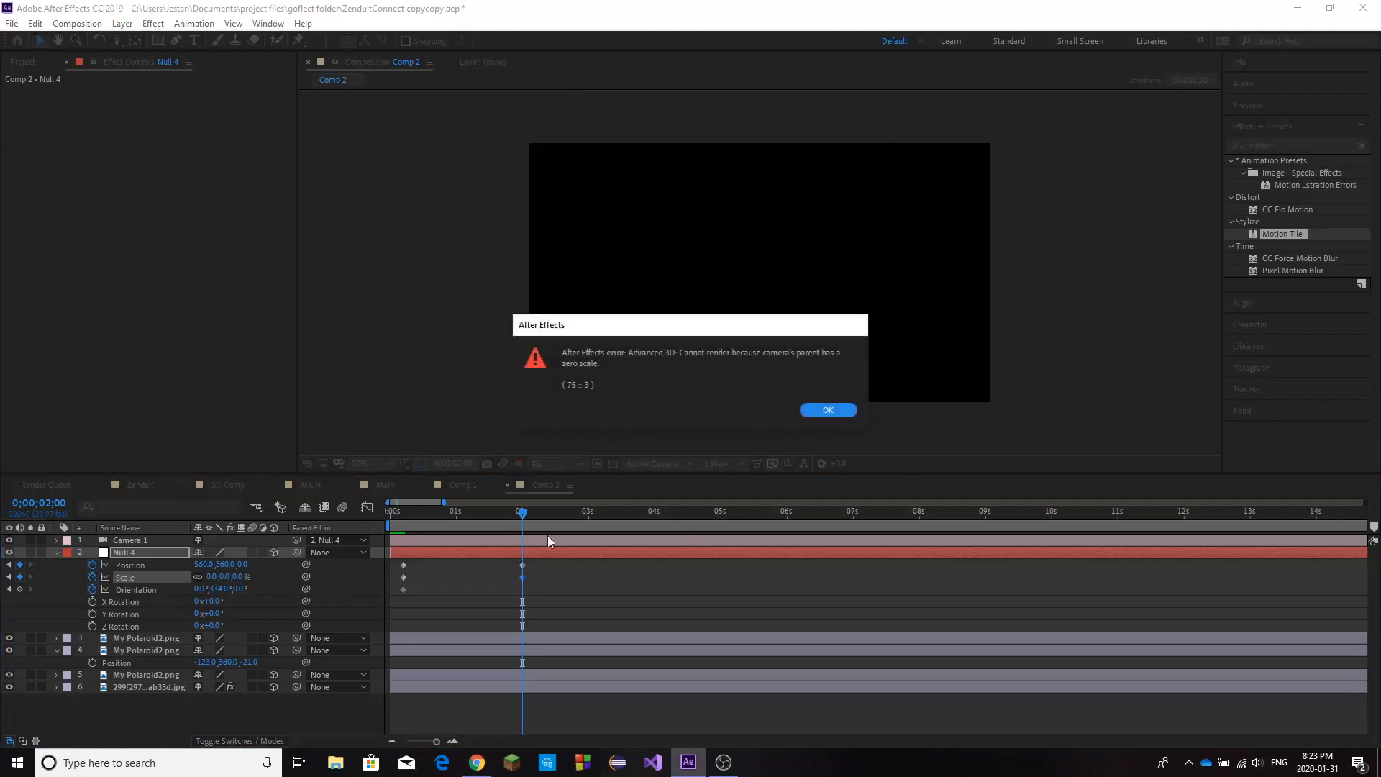
click(827, 409)
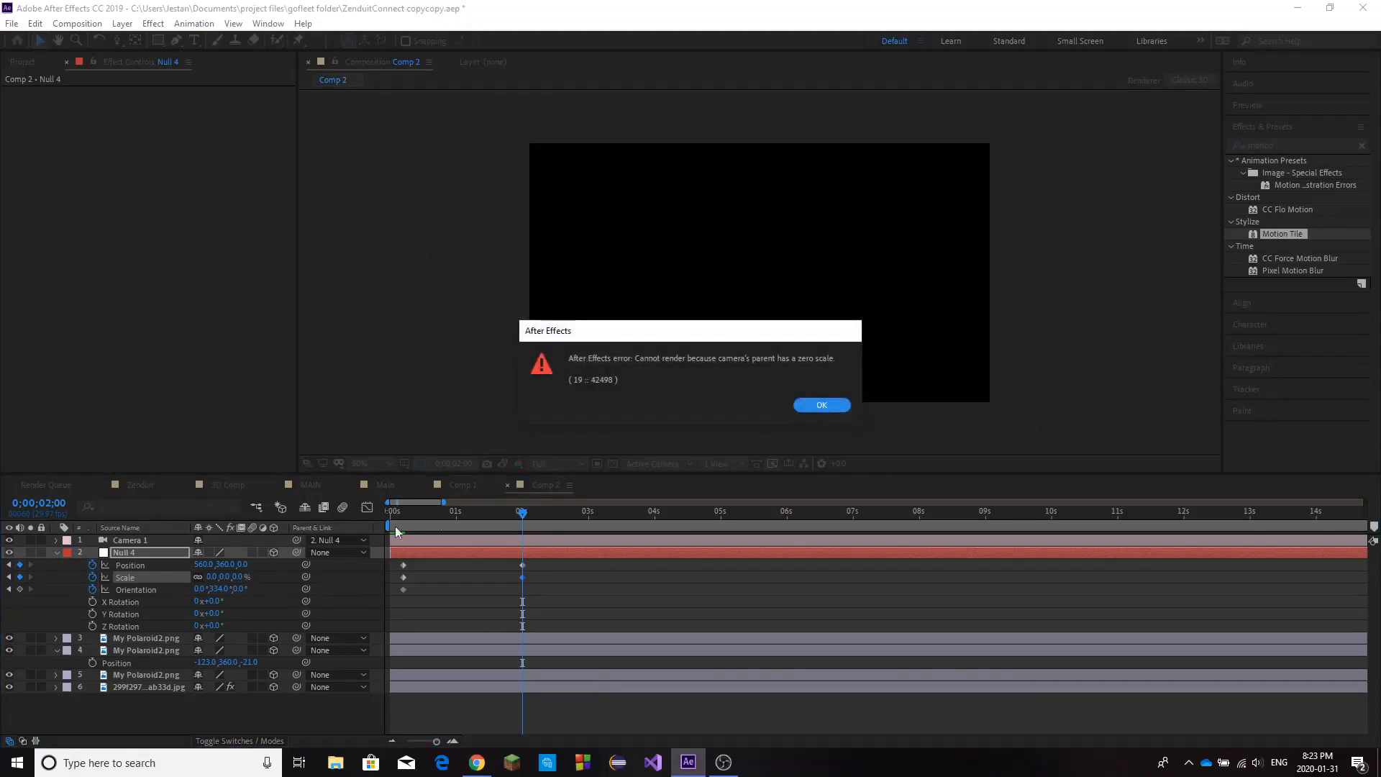
click(821, 405)
Frame the middle polaroid at 2 seconds with the null's Y orientation at 0°, X position at 640 and scale at 76%.
drag(249, 576, 288, 569)
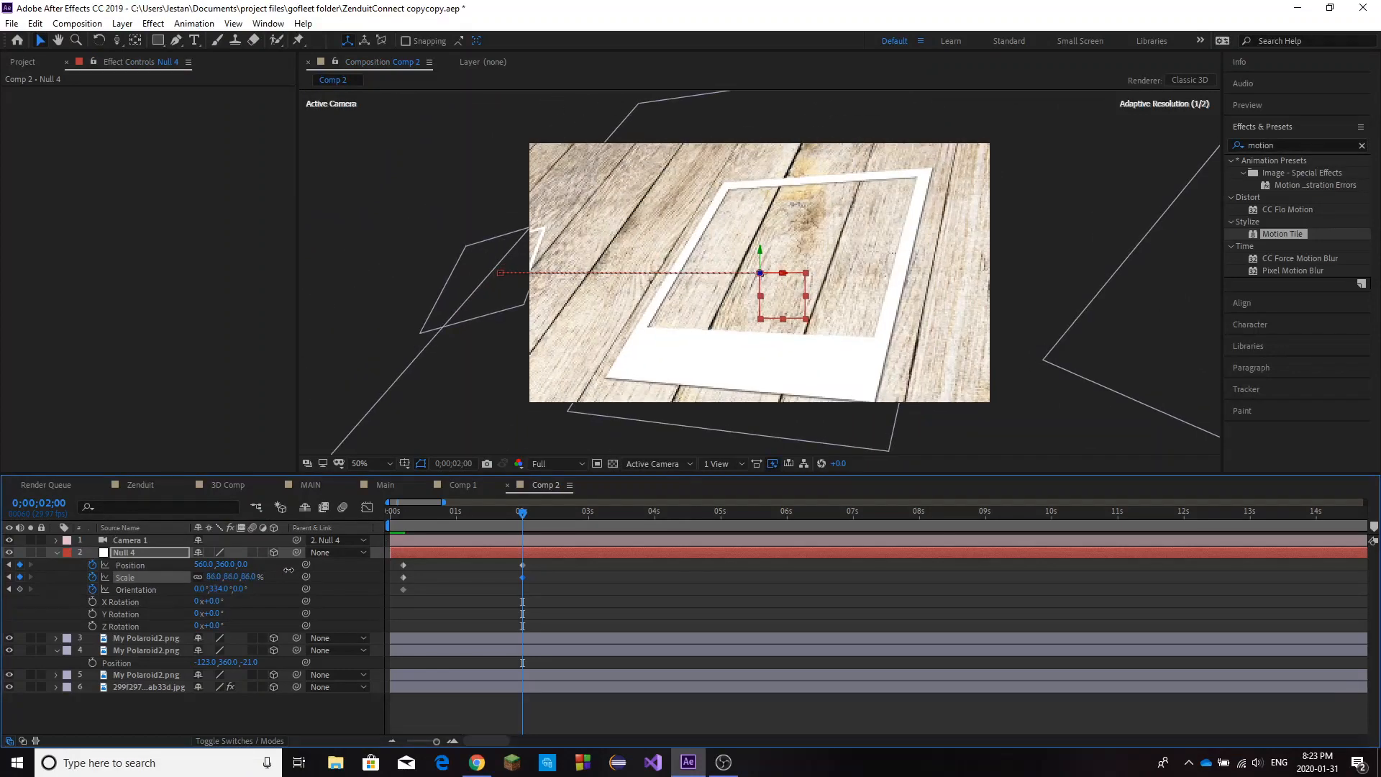
click(219, 588)
text(0)
key(Return)
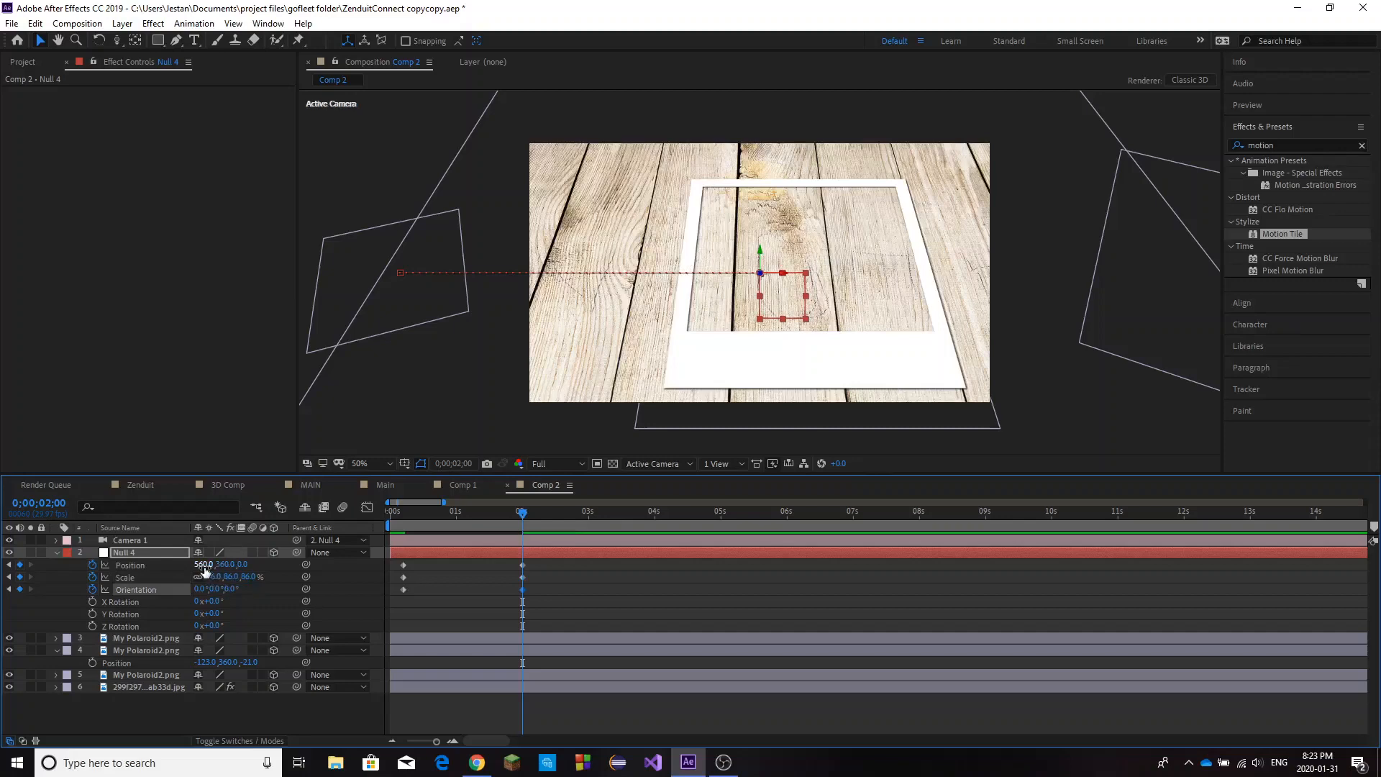
mouse_move(205, 571)
mouse_down()
mouse_move(248, 553)
mouse_move(263, 576)
mouse_move(223, 576)
mouse_up()
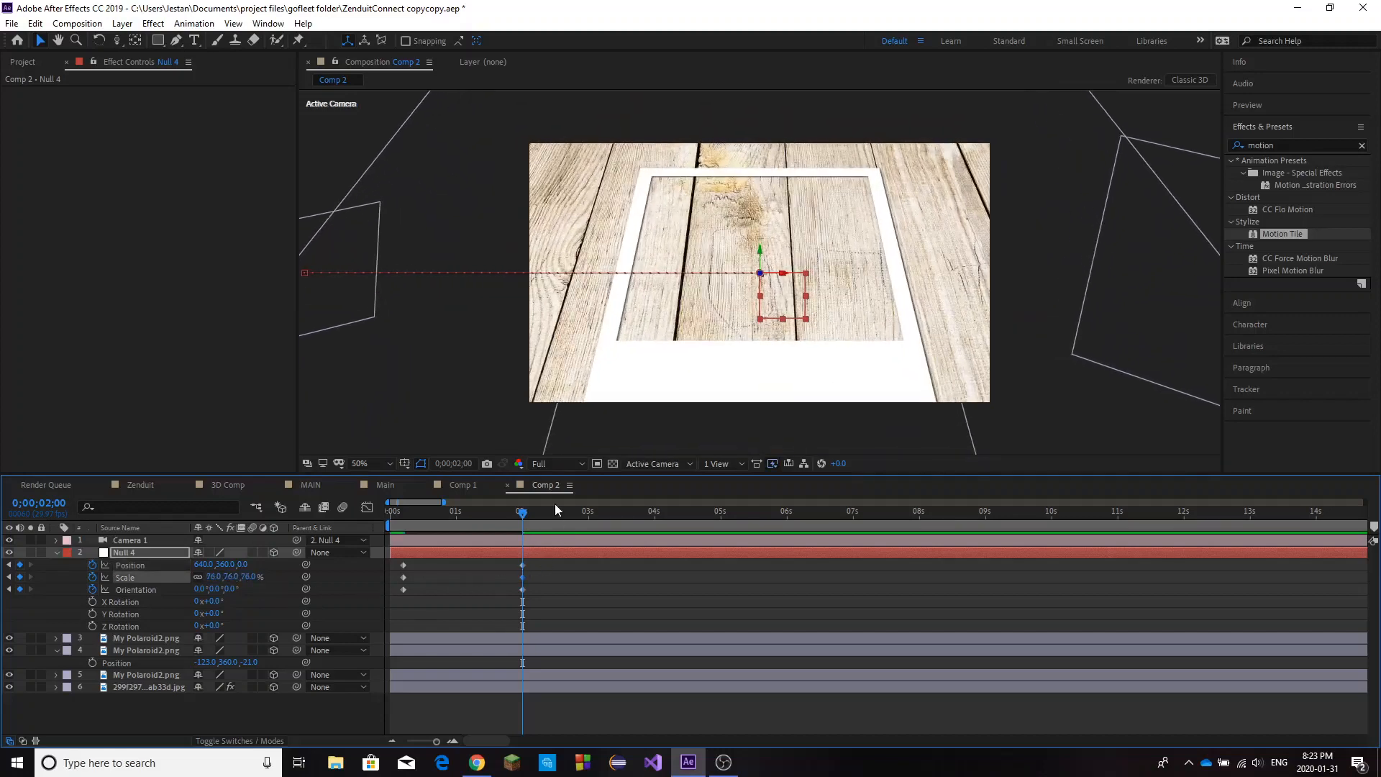
Keyframe the null's X position at 1371 at 0;00;04;03 to frame the right polaroid, undoing the trial orientation change.
drag(641, 511, 661, 516)
drag(207, 565, 736, 555)
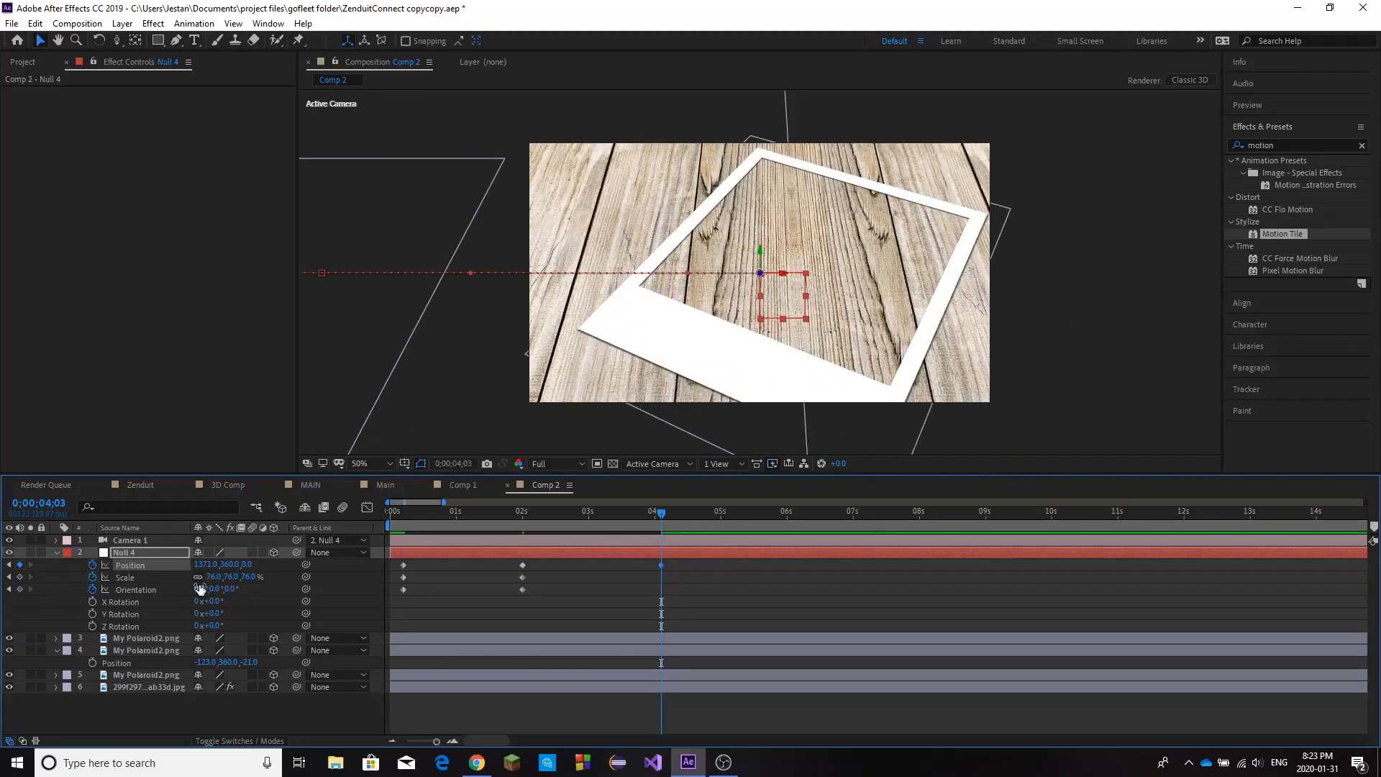
drag(200, 588, 213, 588)
key(ctrl+z)
Lower the right polaroid closer to the wood by setting its Z position to -3.
click(149, 651)
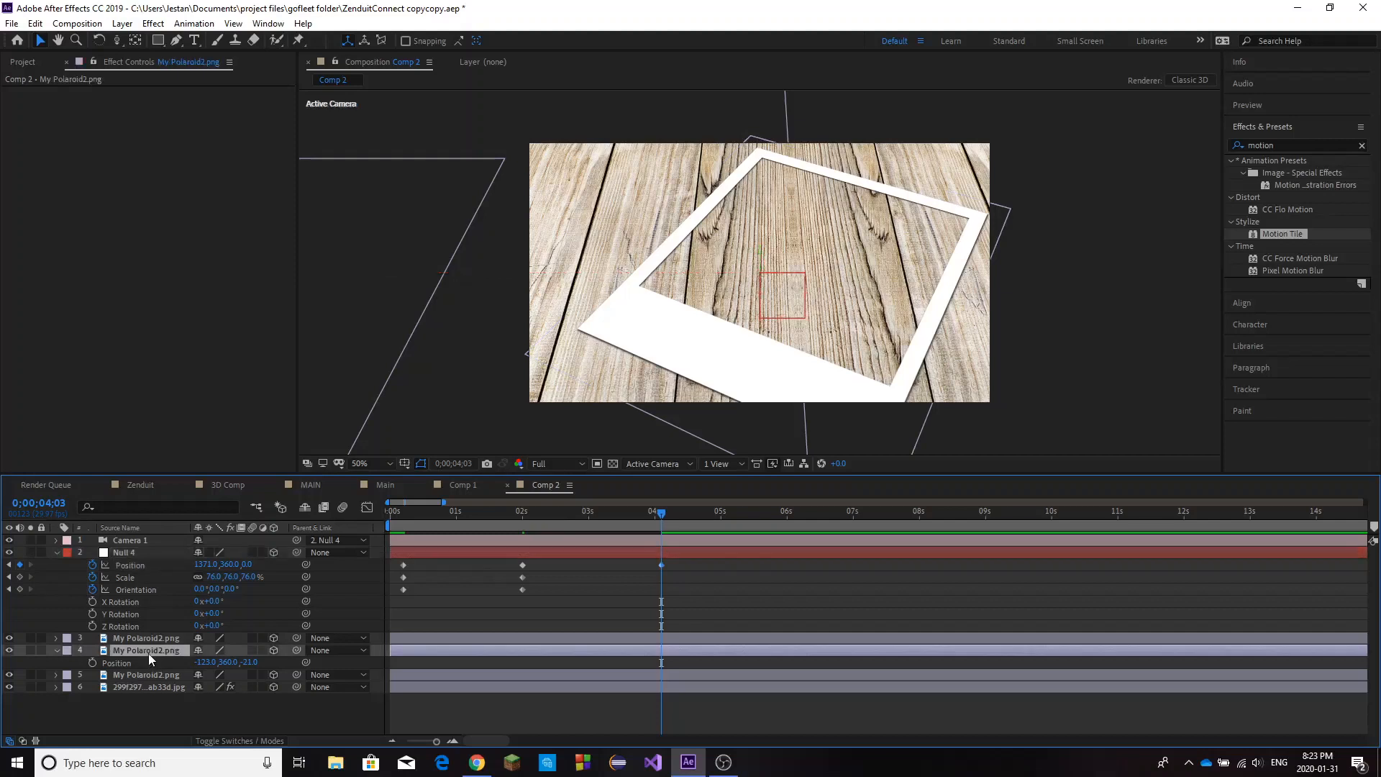
click(156, 640)
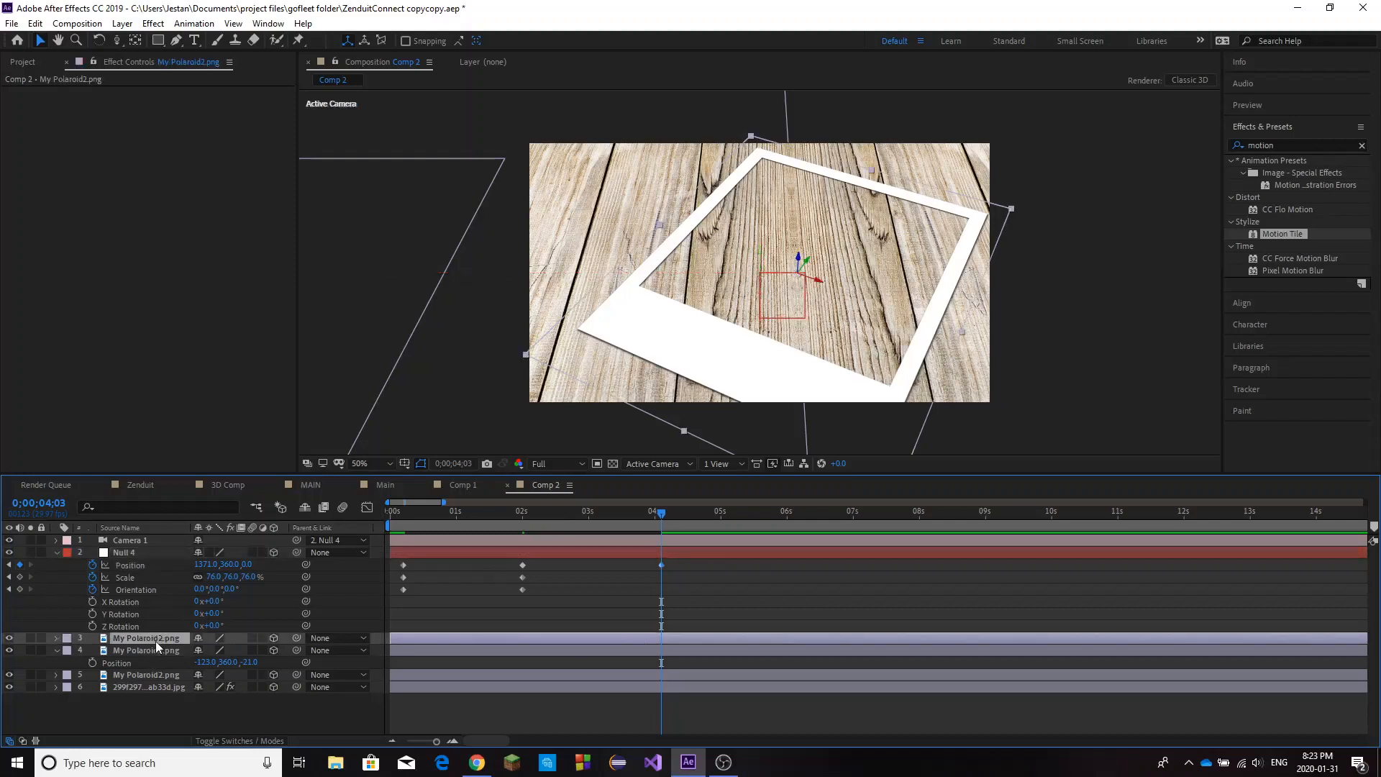
click(56, 651)
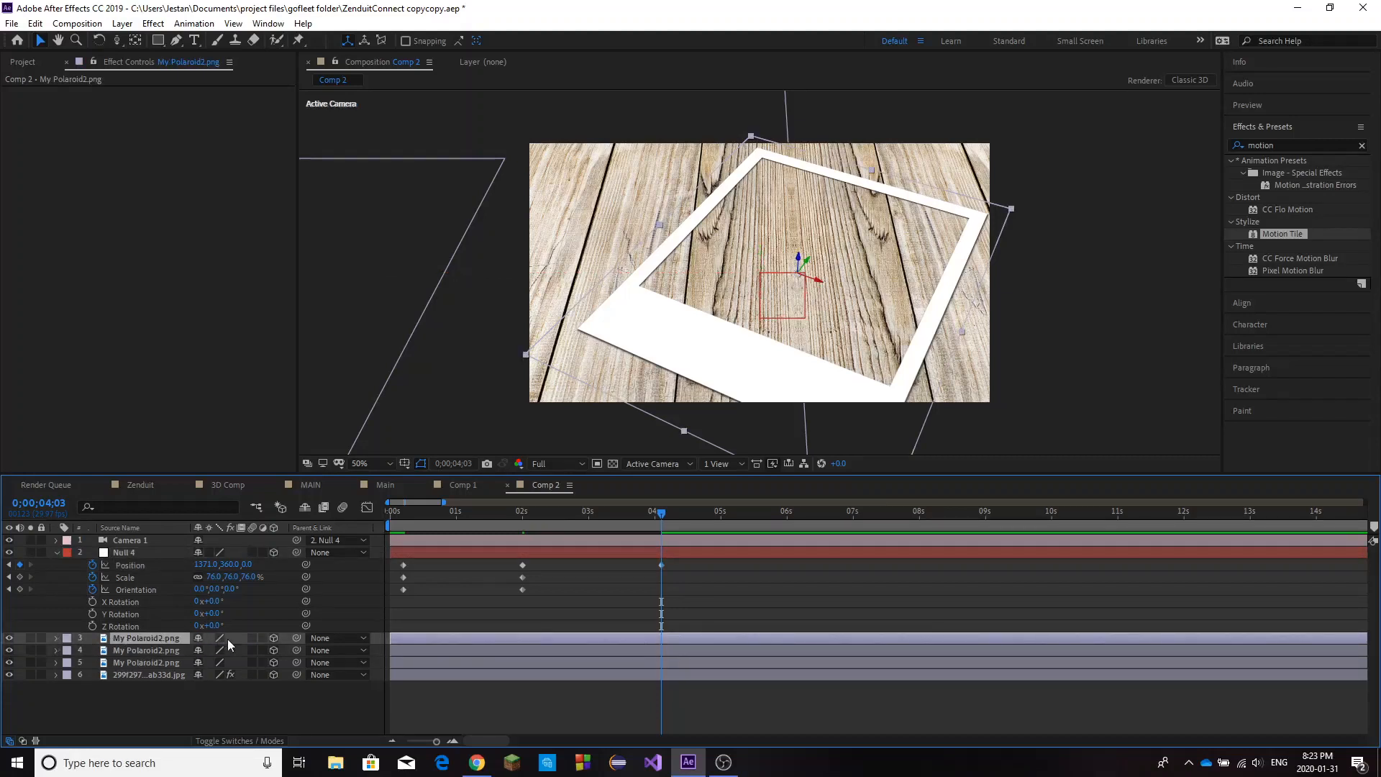
key(p)
drag(249, 649, 317, 646)
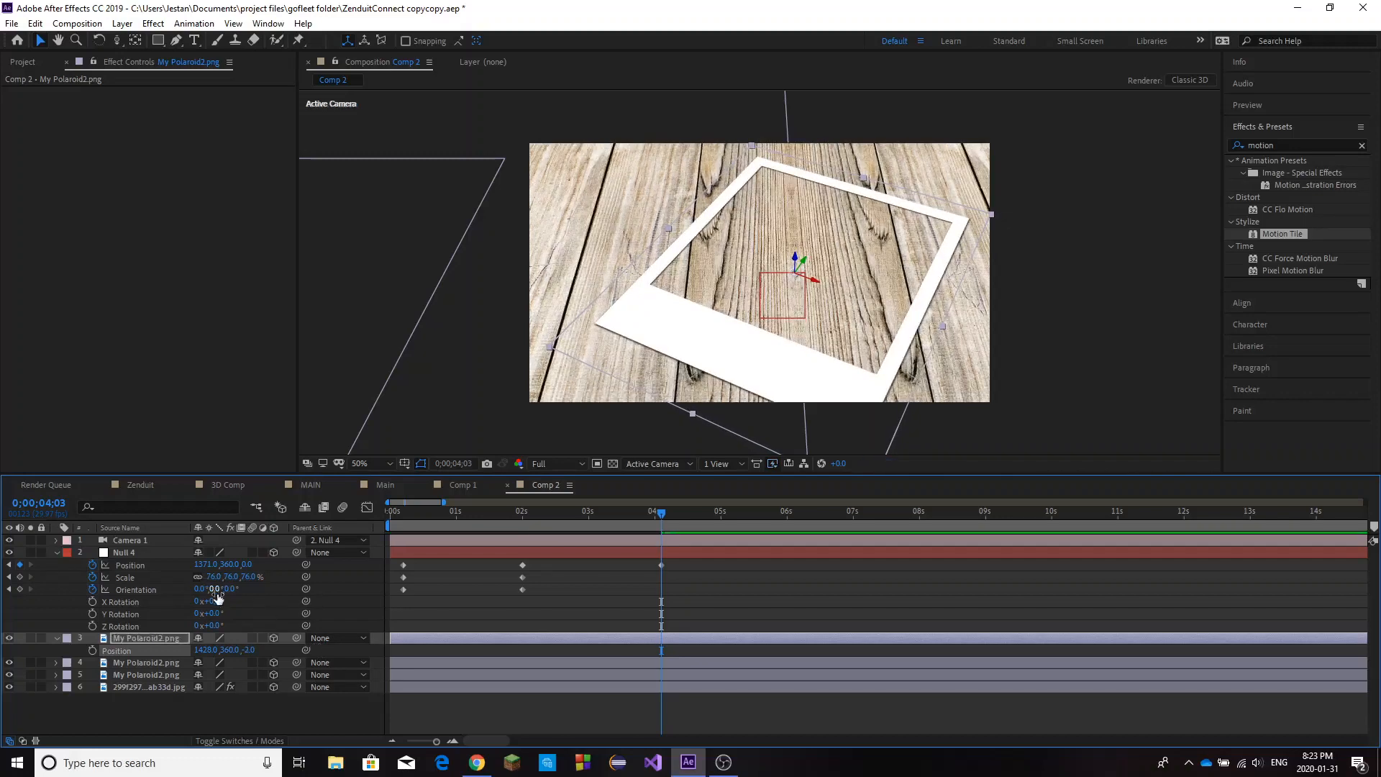
Frame the right polaroid at 0;00;04;03 with the null's position at 1391, 318, scale at 58% and orientation at 344°, 25°, 26°.
mouse_move(218, 597)
mouse_down()
mouse_move(240, 589)
mouse_move(219, 585)
mouse_up()
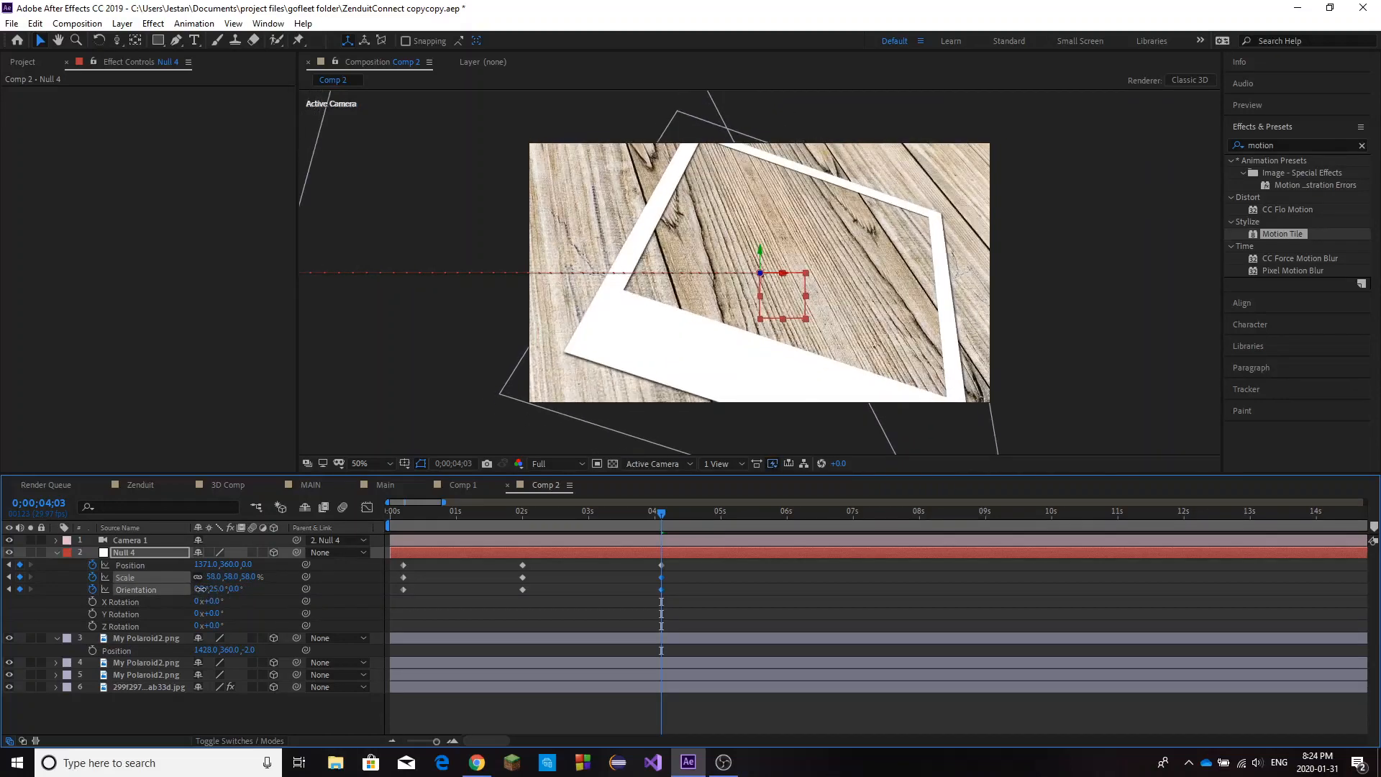
mouse_move(201, 589)
mouse_down()
mouse_move(179, 579)
mouse_move(269, 581)
mouse_move(171, 569)
mouse_move(217, 566)
mouse_move(199, 570)
mouse_up()
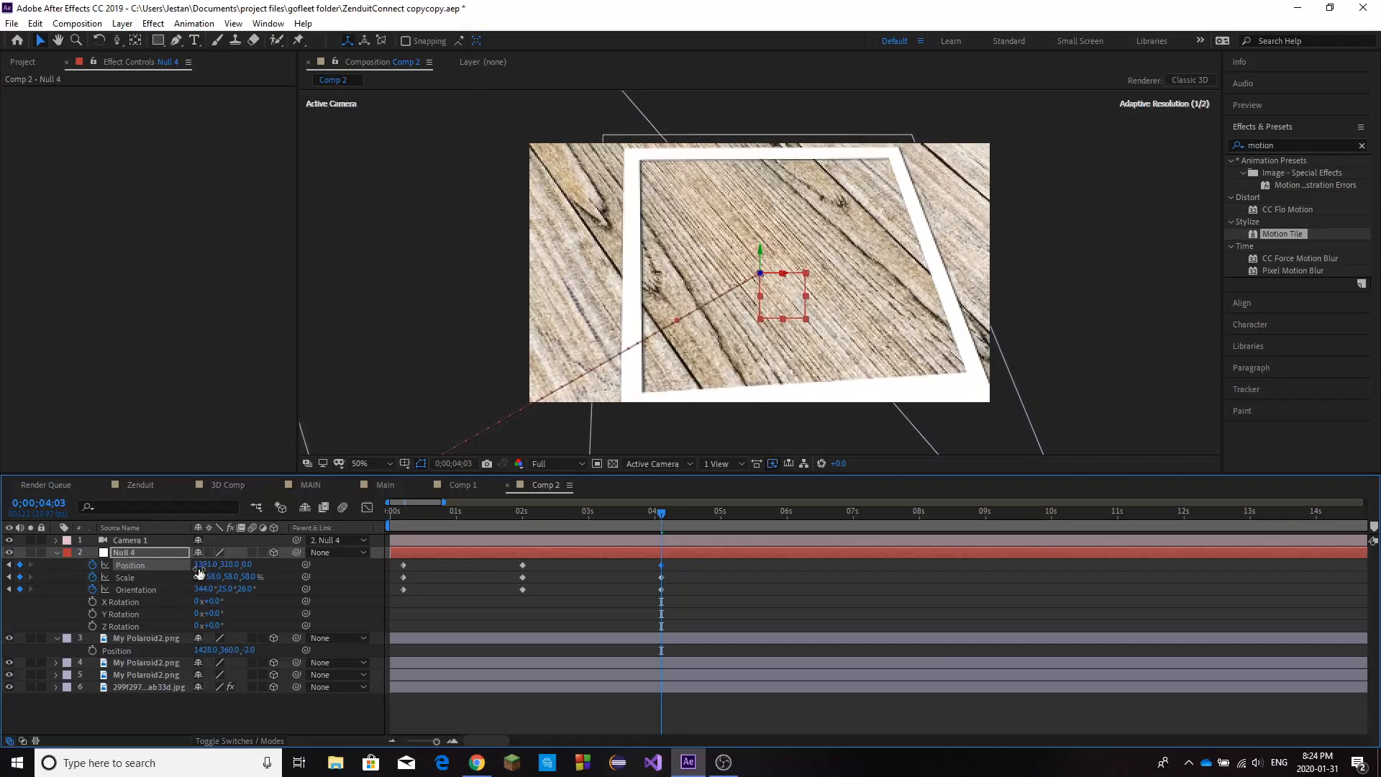
click(705, 587)
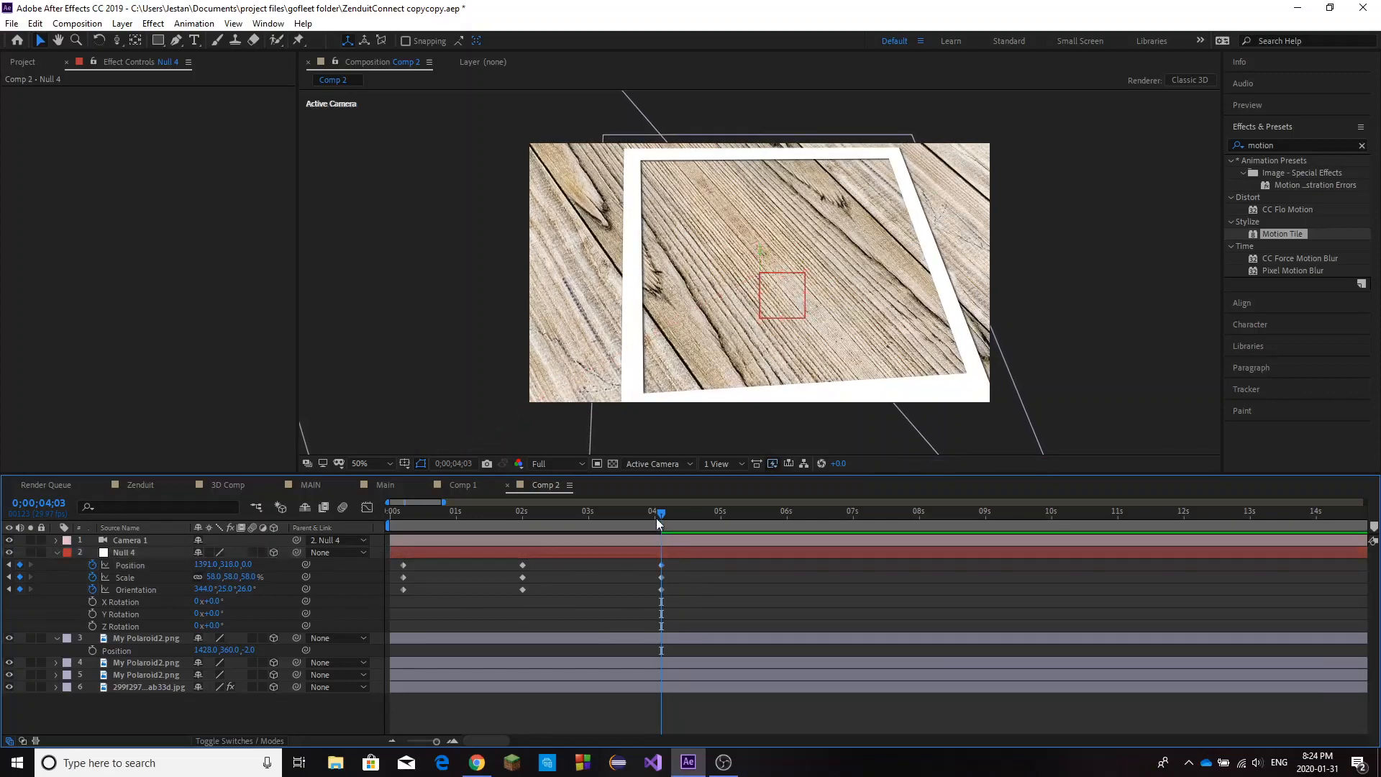
Move the null's first position, scale and orientation keyframes to the very start of the timeline at 0;00;00;00.
drag(656, 518, 393, 596)
click(431, 601)
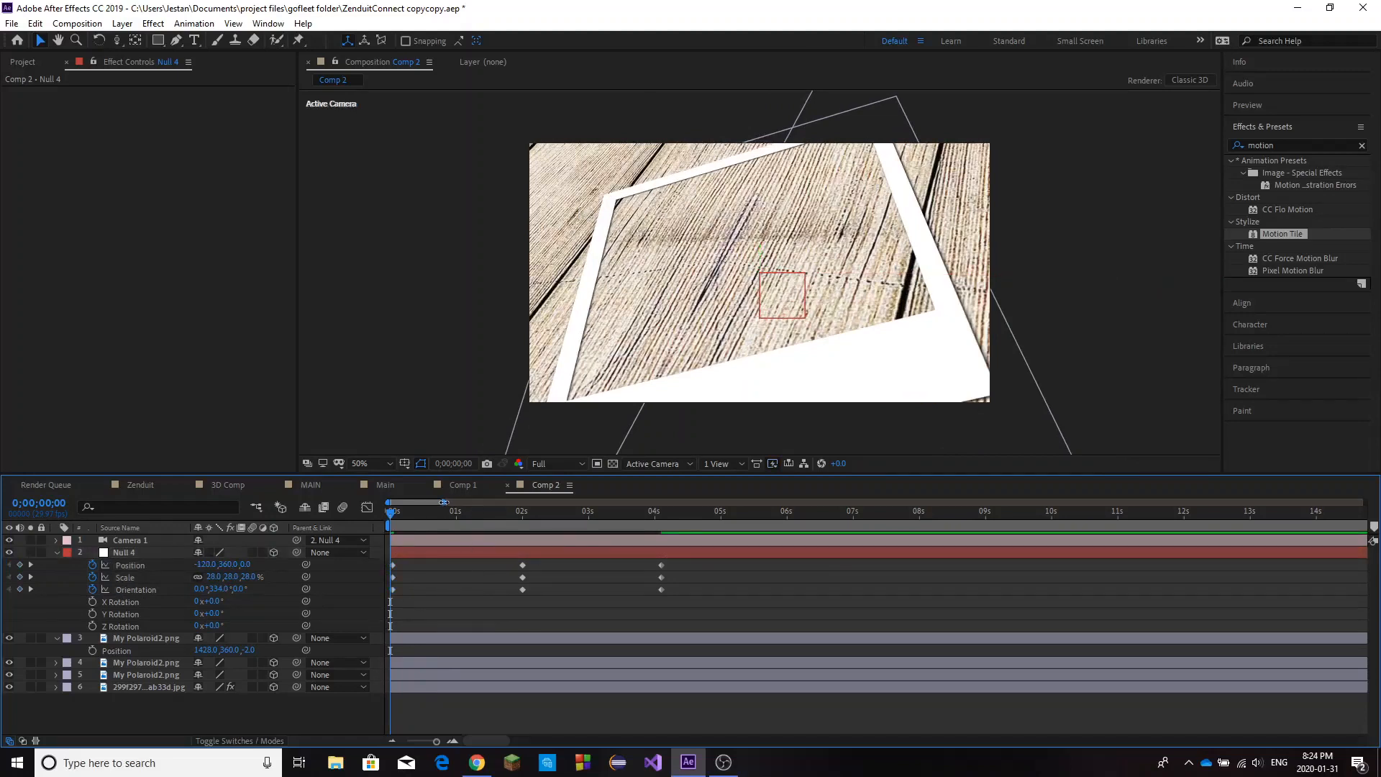
drag(444, 502, 396, 502)
click(439, 560)
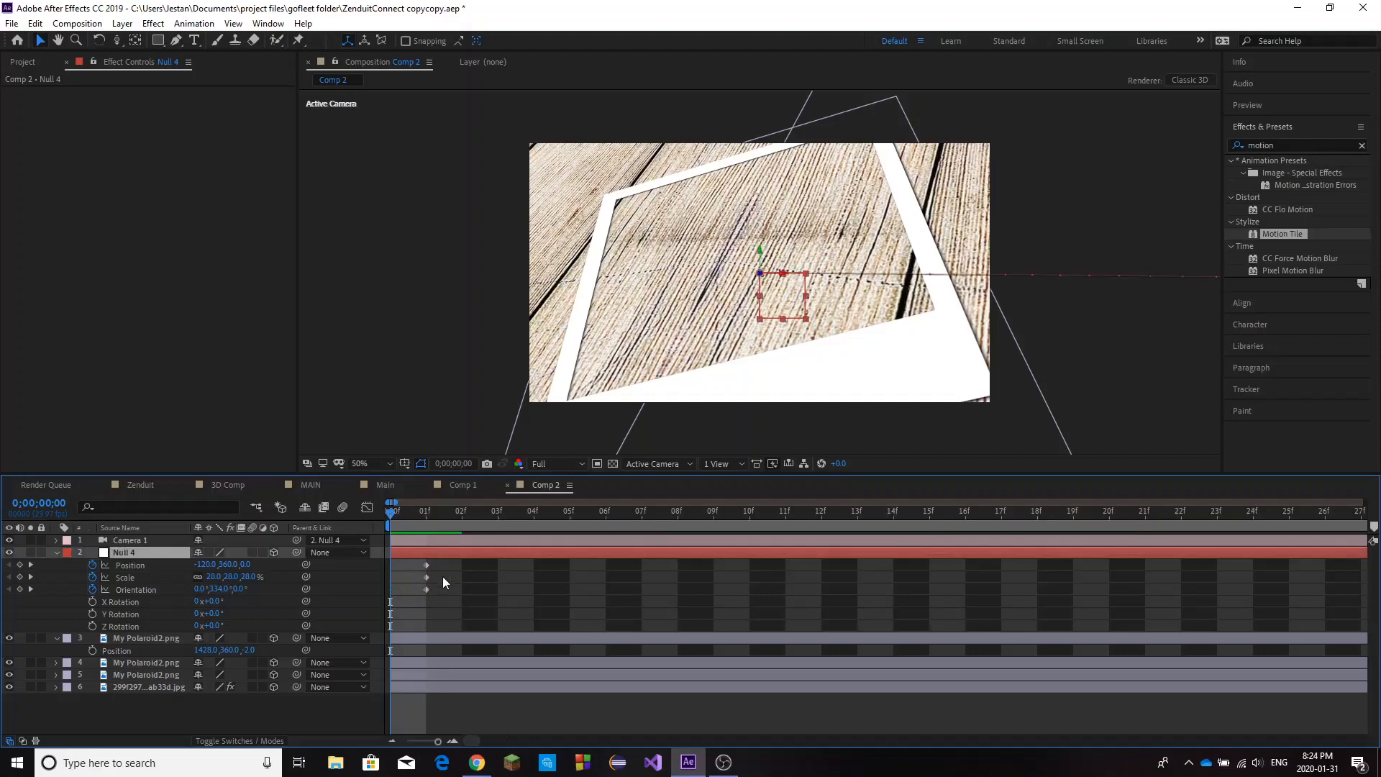
drag(440, 558, 390, 592)
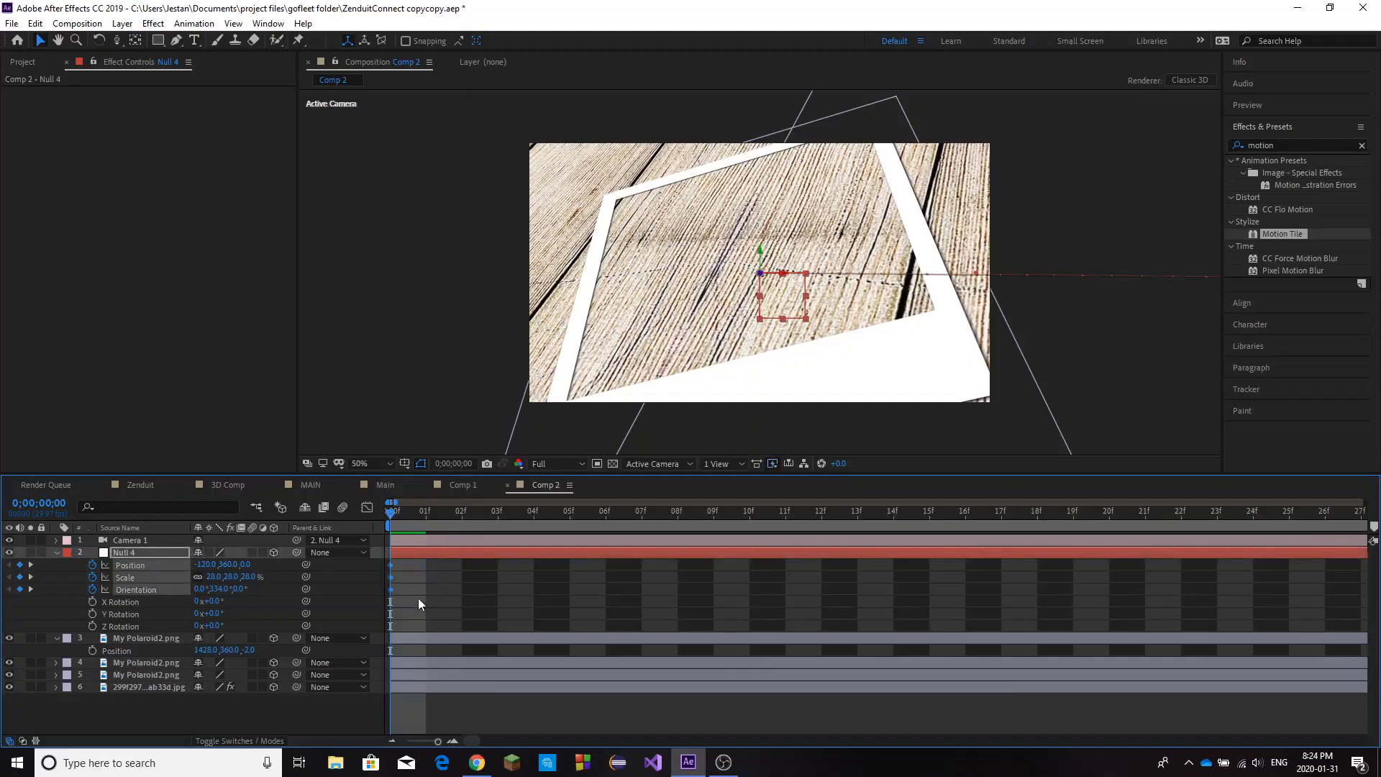
click(419, 603)
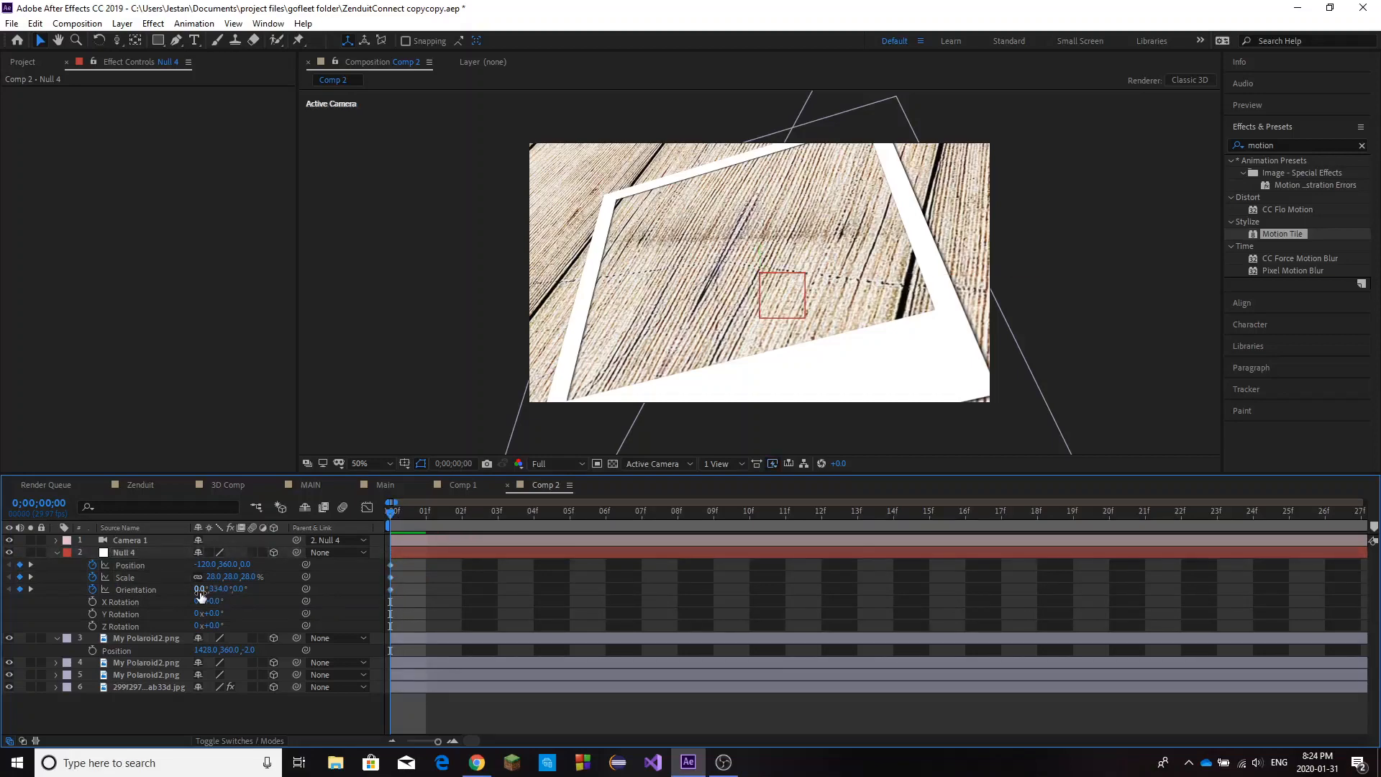
Reframe the left polaroid at 0;00;00;00 with the null's orientation at 334°, 334°, 343° and scale at 42%.
drag(201, 592, 251, 577)
click(524, 593)
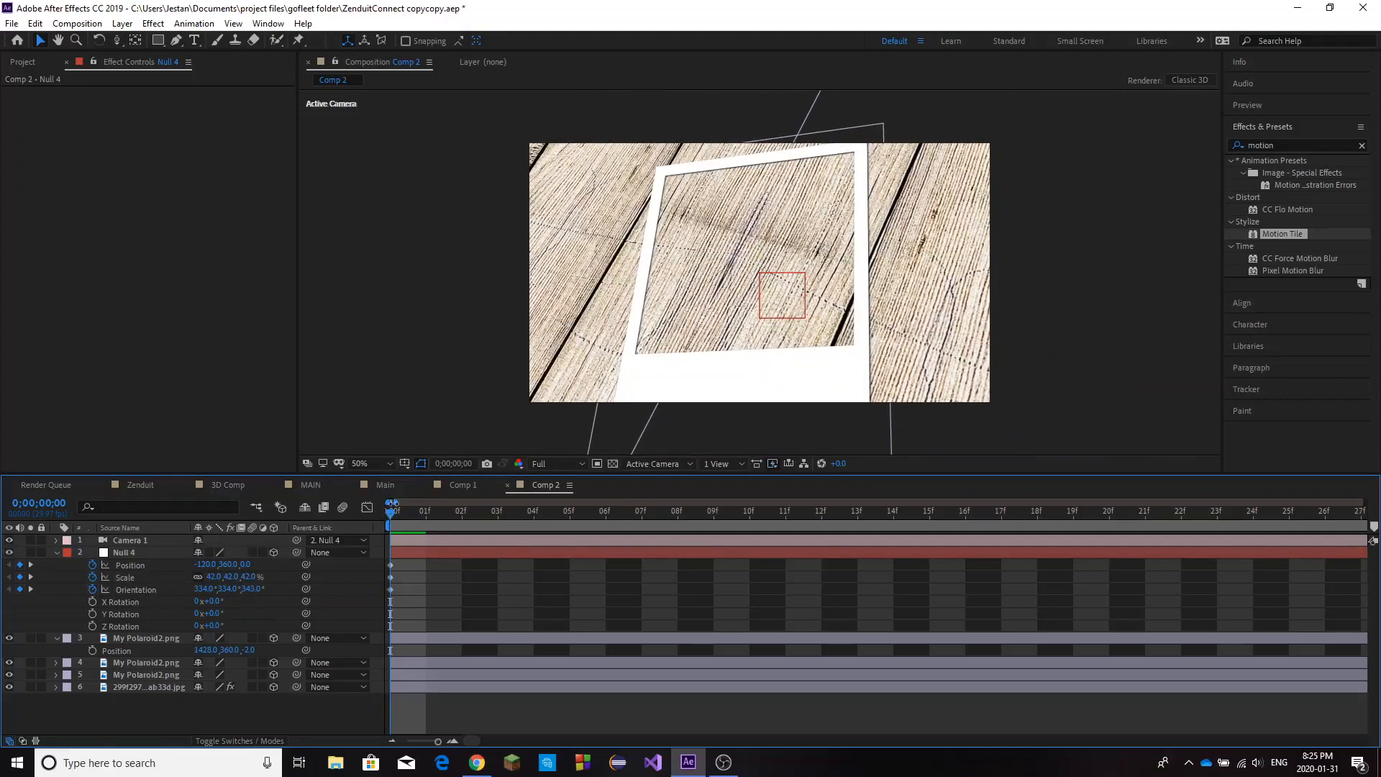
Preview the camera move across the three polaroids from the start of the timeline.
drag(395, 502, 512, 504)
click(538, 551)
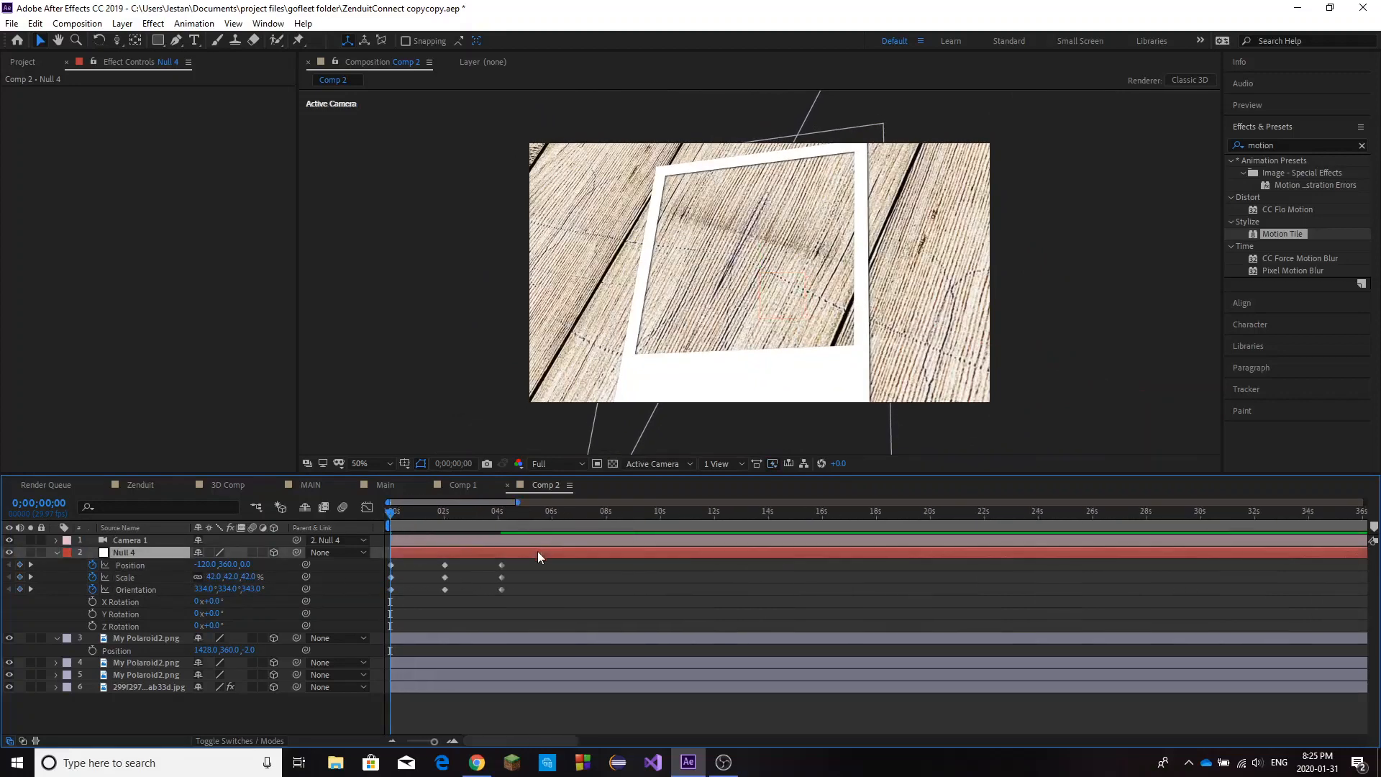
drag(391, 513, 393, 513)
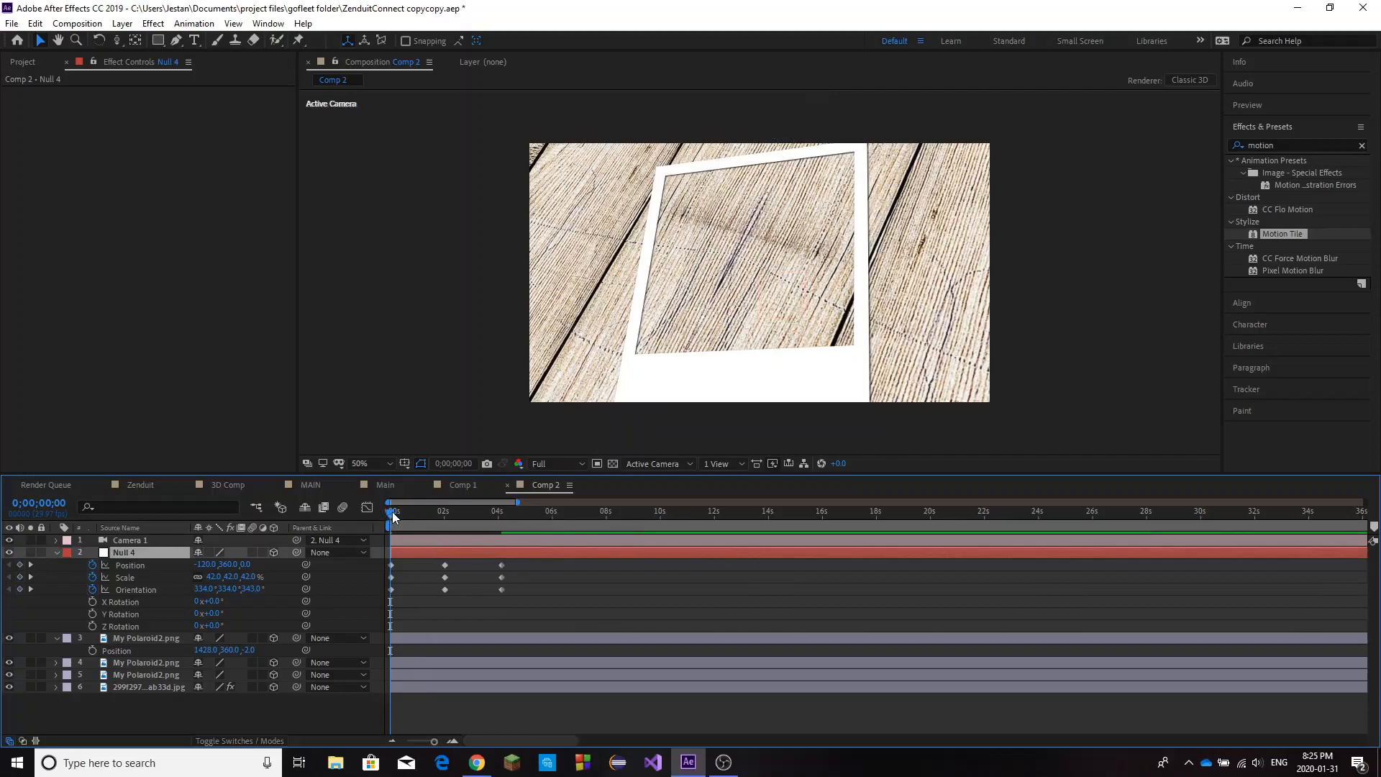
key(space)
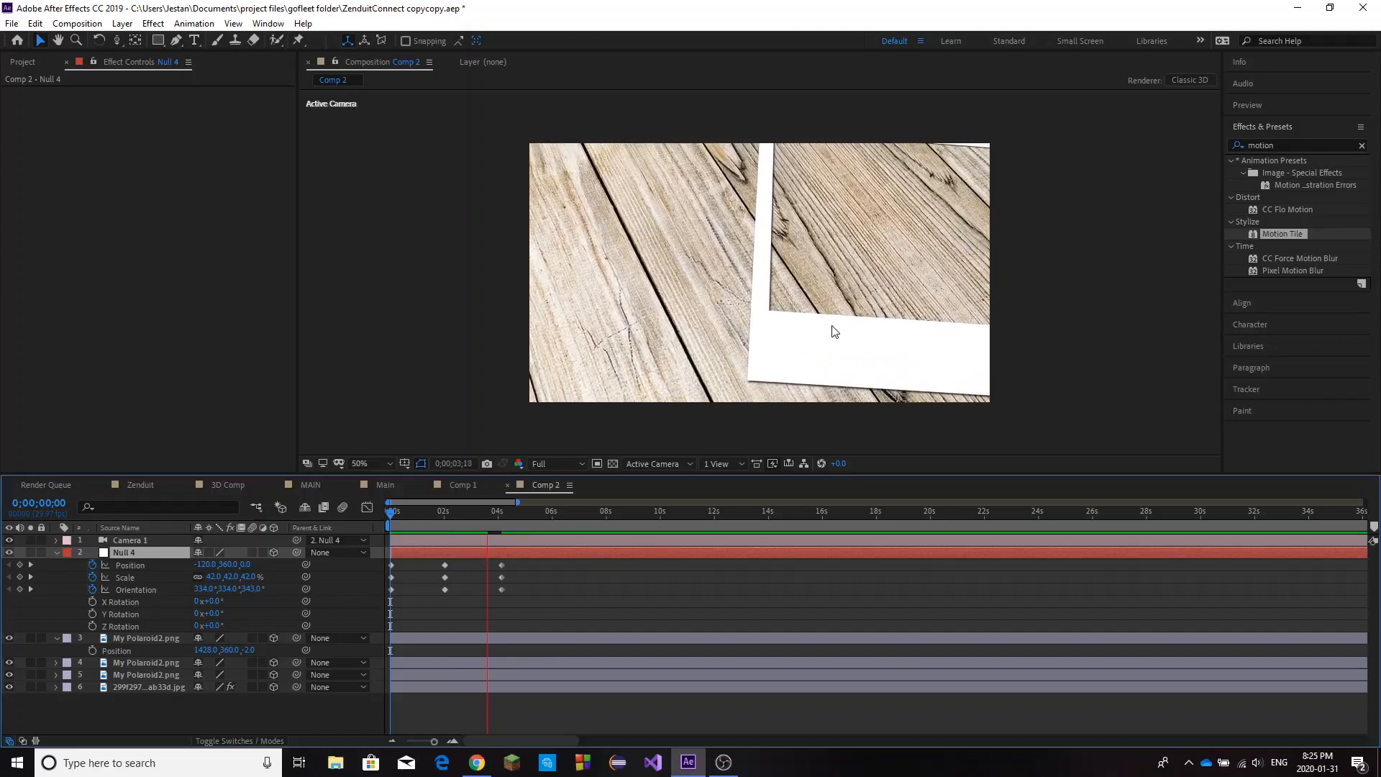
click(390, 517)
drag(391, 517, 369, 536)
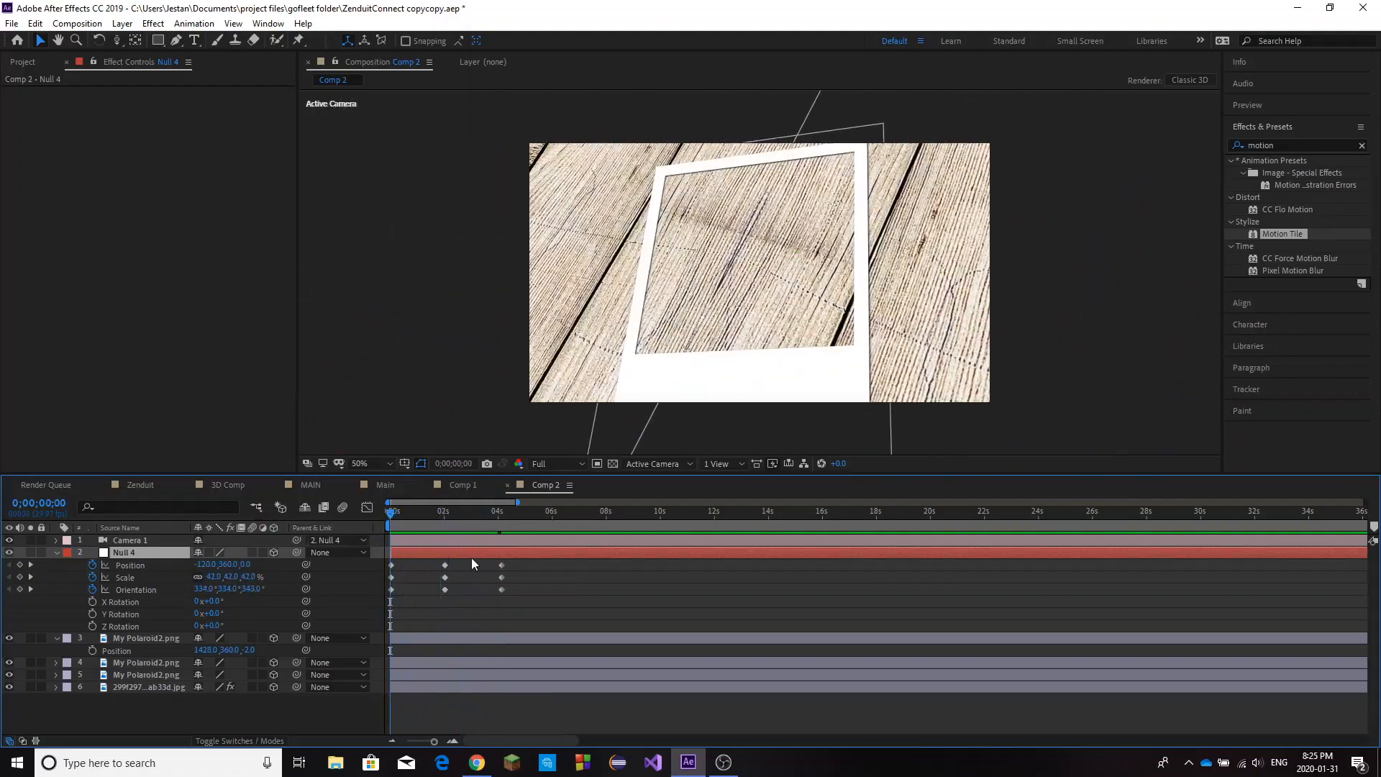
key(space)
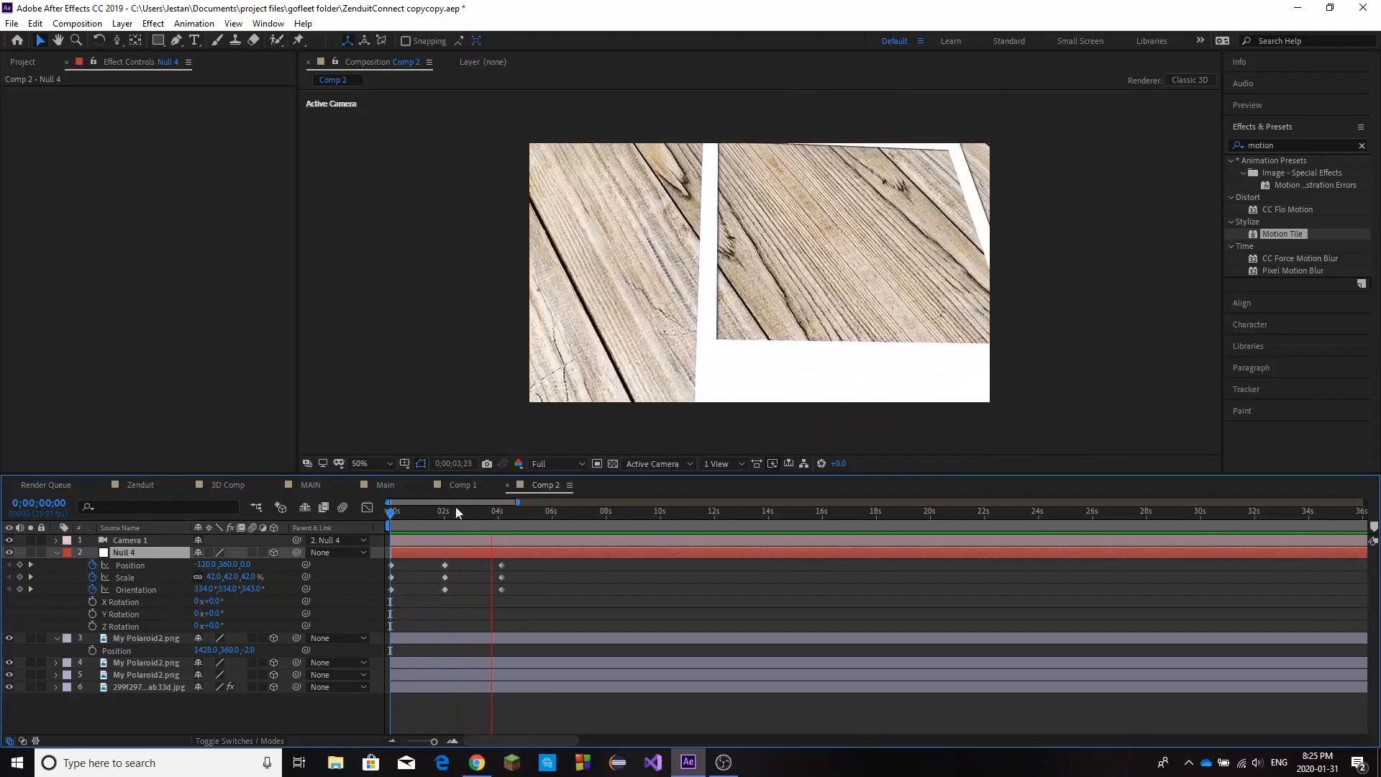
Apply Easy Ease to all of the null's position, scale and orientation keyframes.
drag(532, 560, 373, 602)
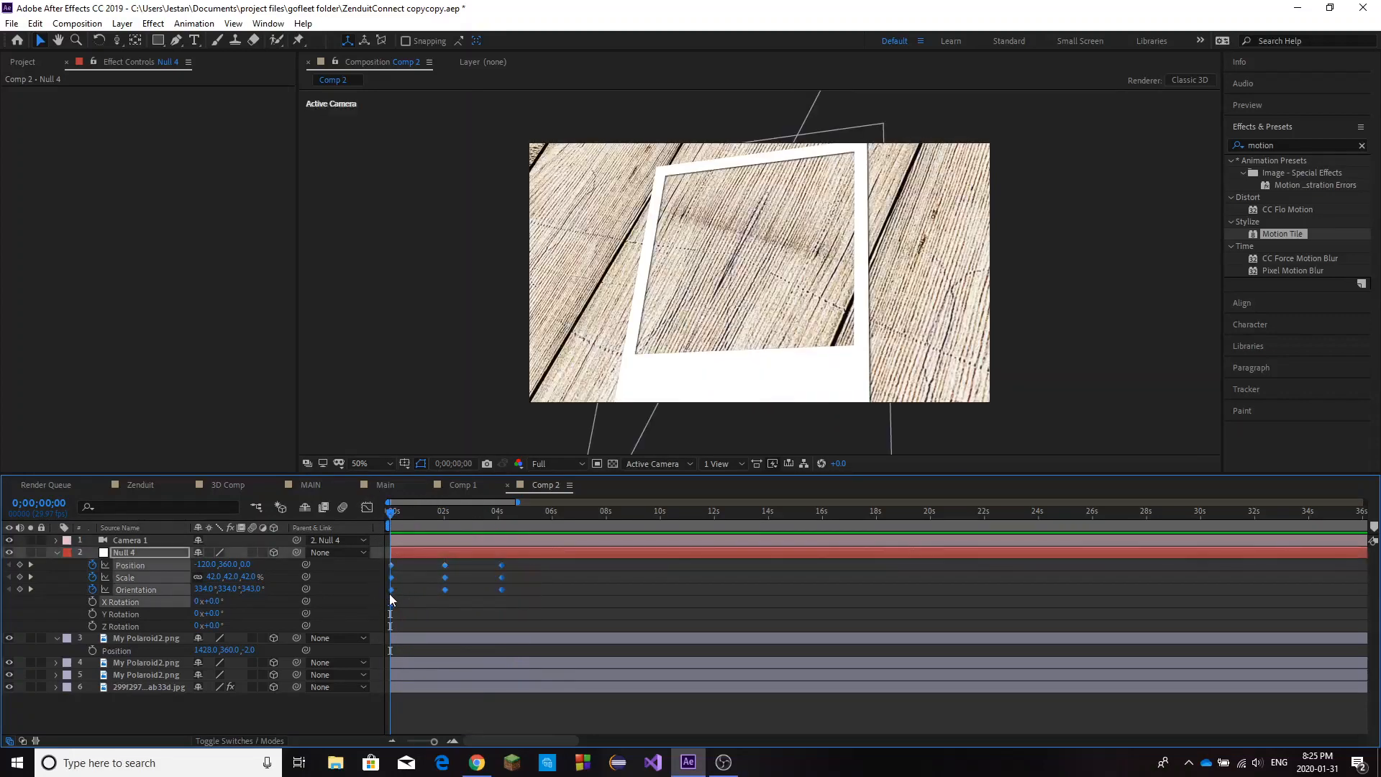
right_click(390, 594)
mouse_move(410, 584)
click(623, 634)
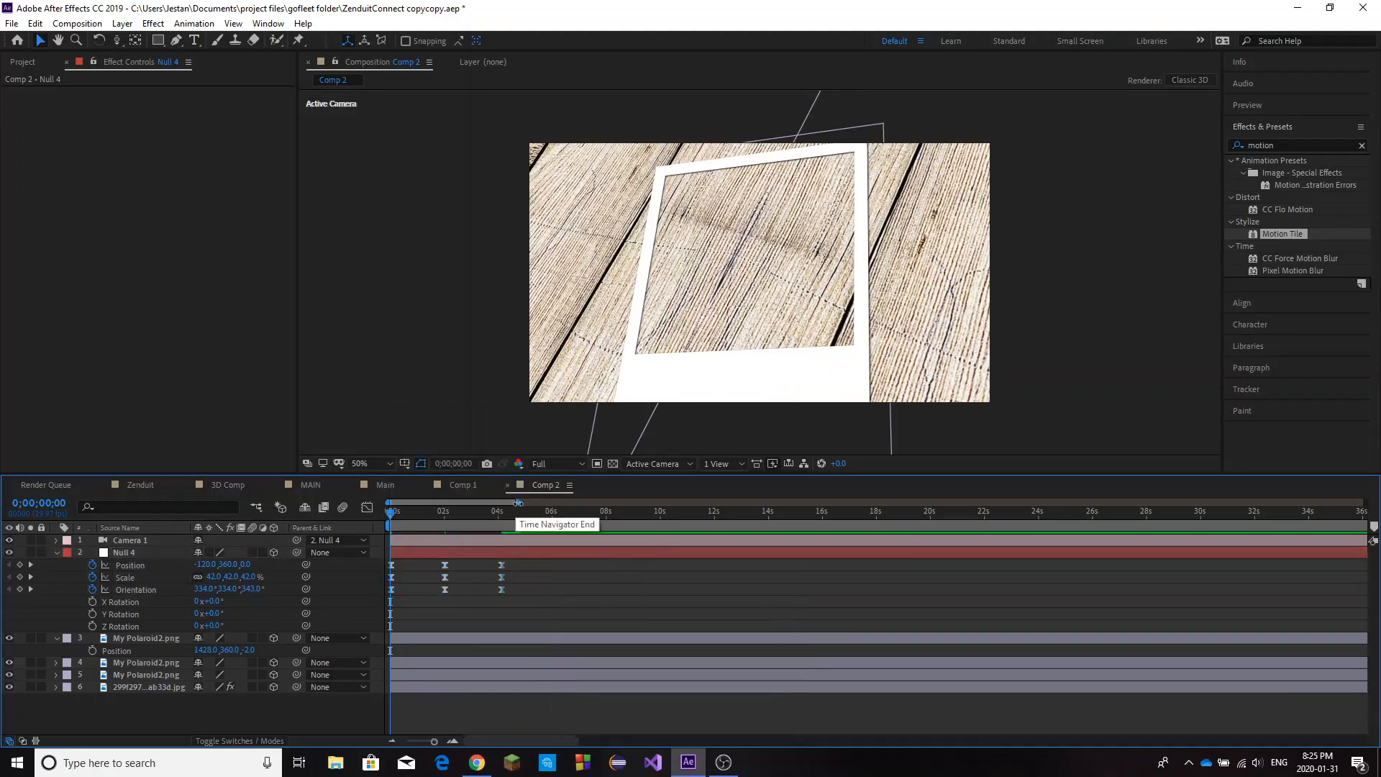
Shift the null's middle and last keyframe groups together to about 4 and 6 seconds.
drag(515, 502, 450, 502)
drag(490, 564, 749, 595)
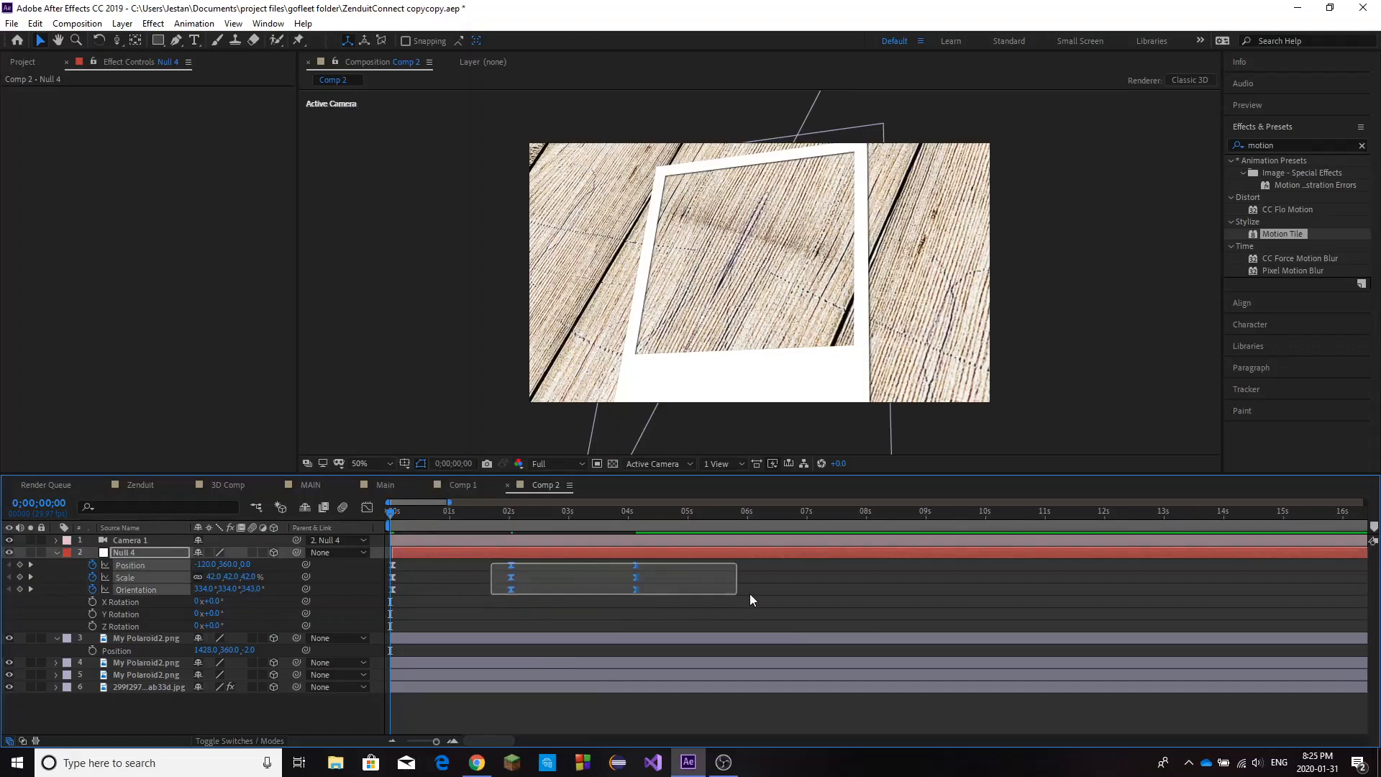
drag(511, 592, 615, 597)
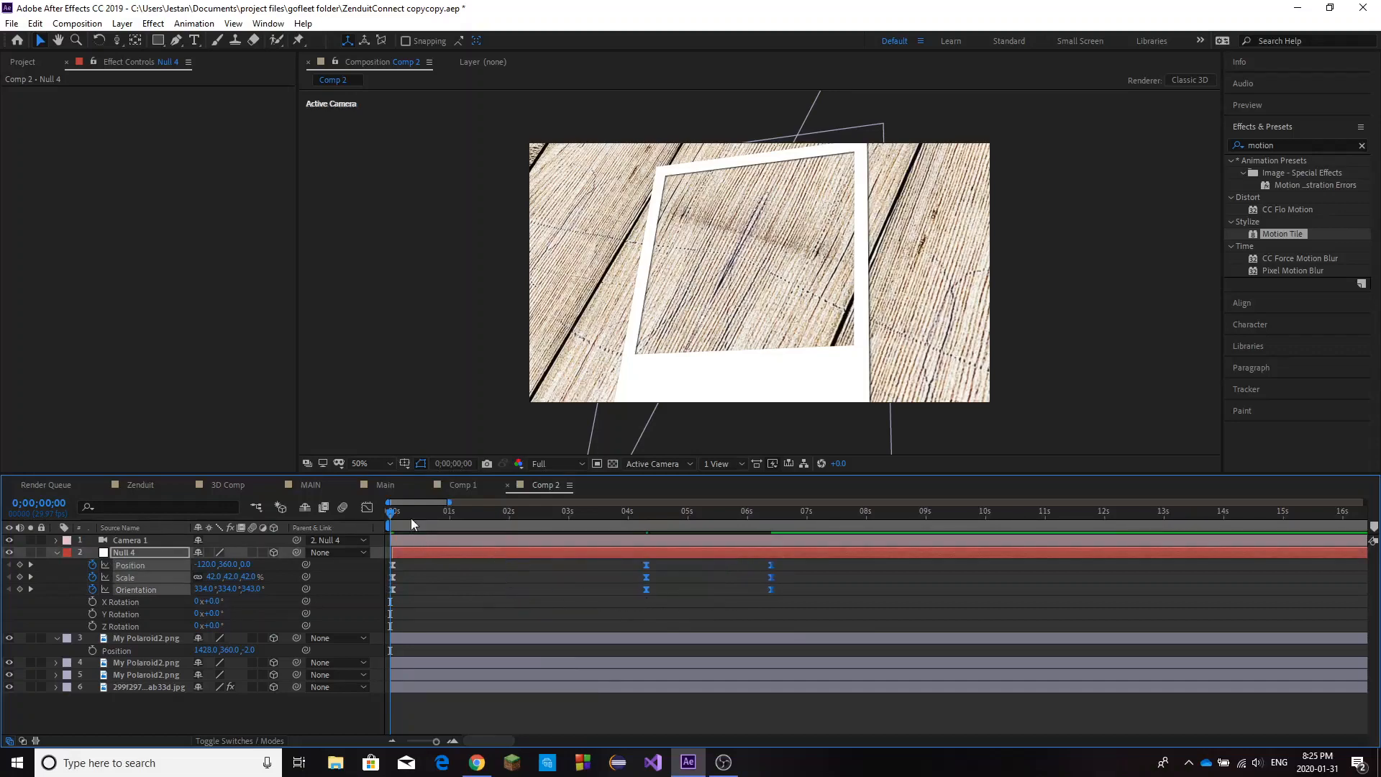
Copy the null's keyframes at 0 seconds and paste them at 0;00;01;00 to hold on the left polaroid.
drag(412, 514, 385, 595)
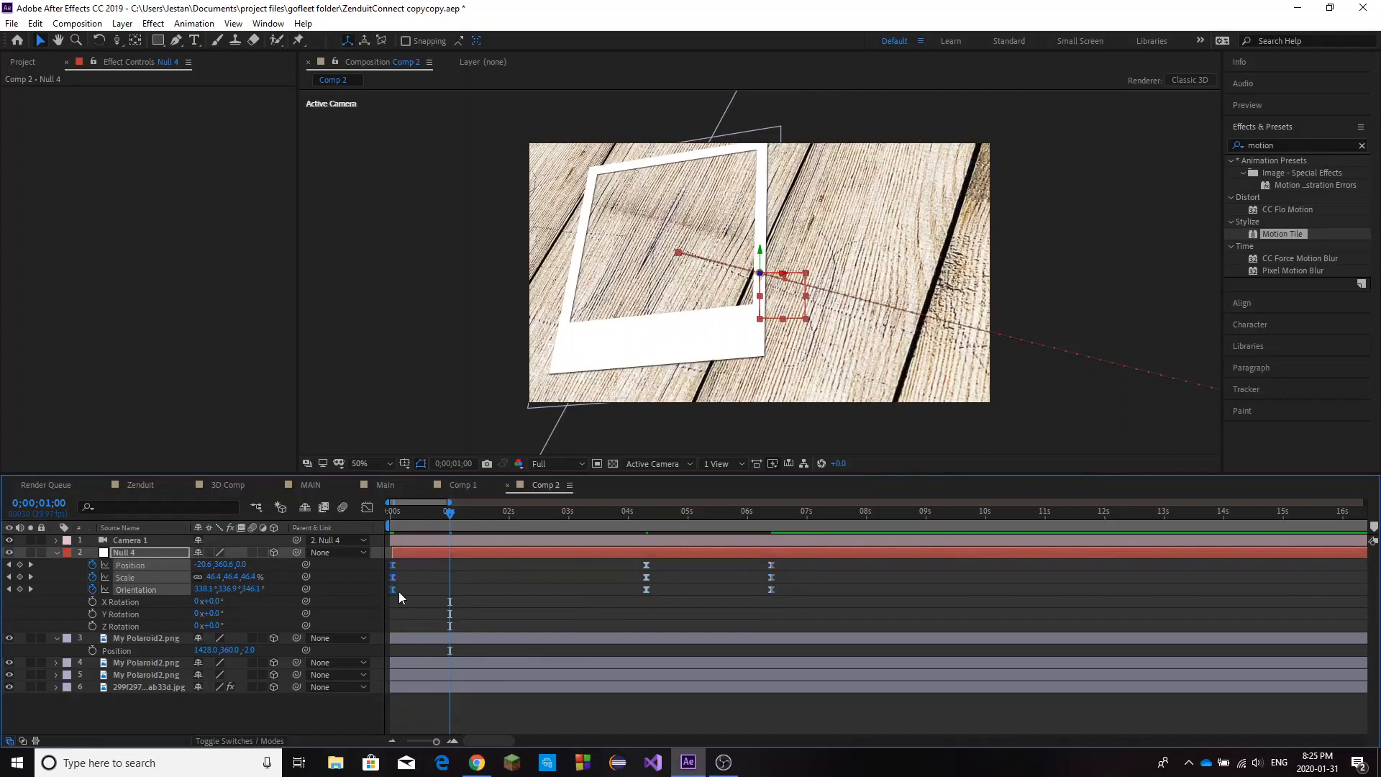
click(484, 564)
click(465, 551)
key(ctrl+v)
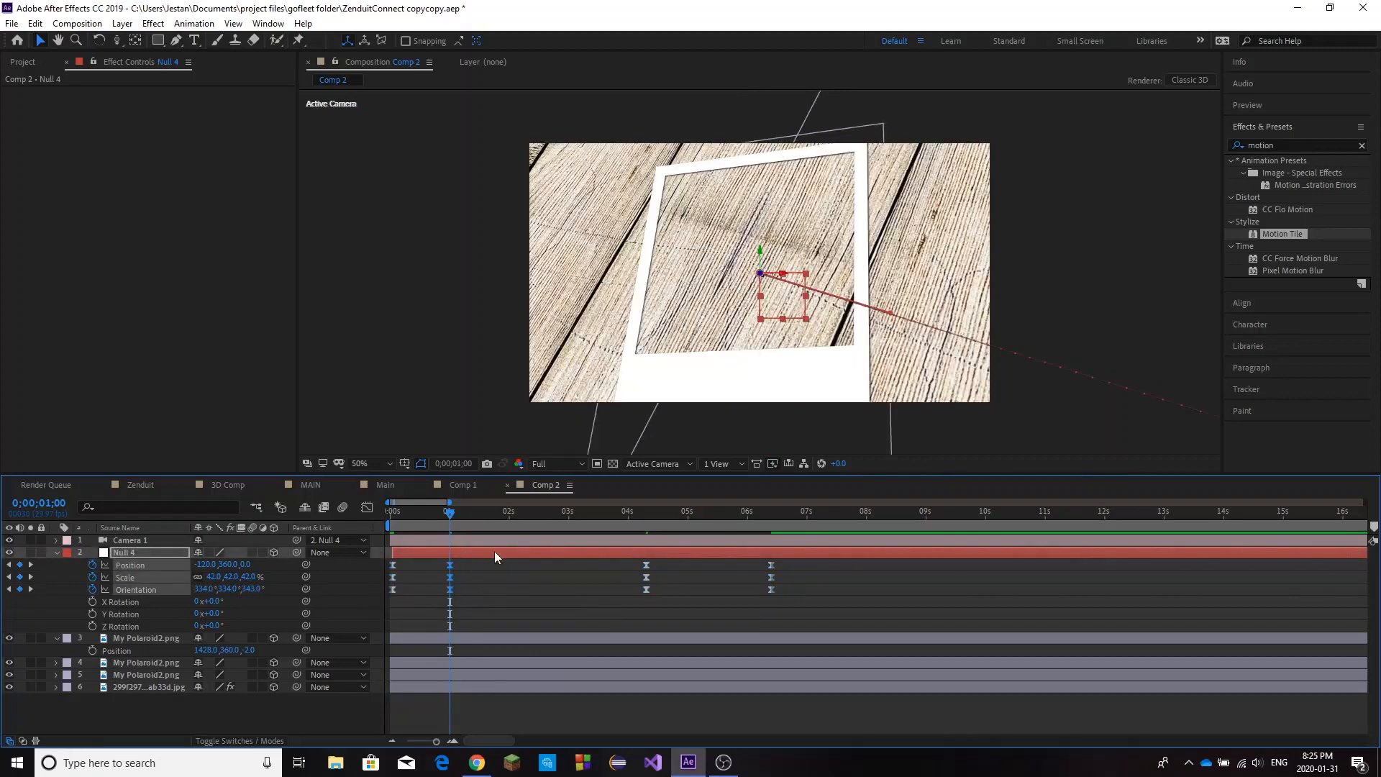
Move the middle polaroid's keyframes to just before 3 seconds and paste a copy of them at about 4 seconds.
drag(443, 503, 562, 594)
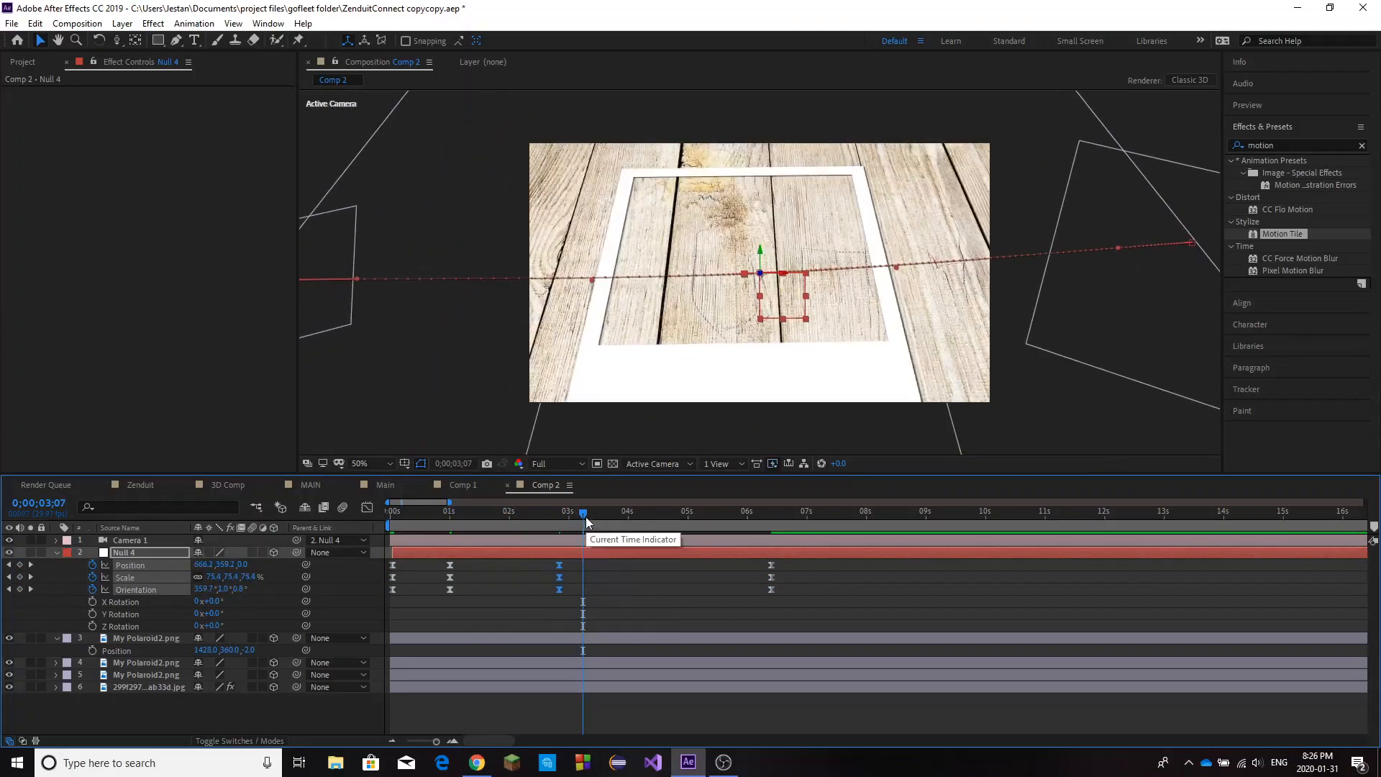
drag(584, 515, 744, 598)
key(ctrl+v)
Move the right polaroid's keyframes to about 6 seconds and paste a copy of them at 0;00;07;02.
click(764, 595)
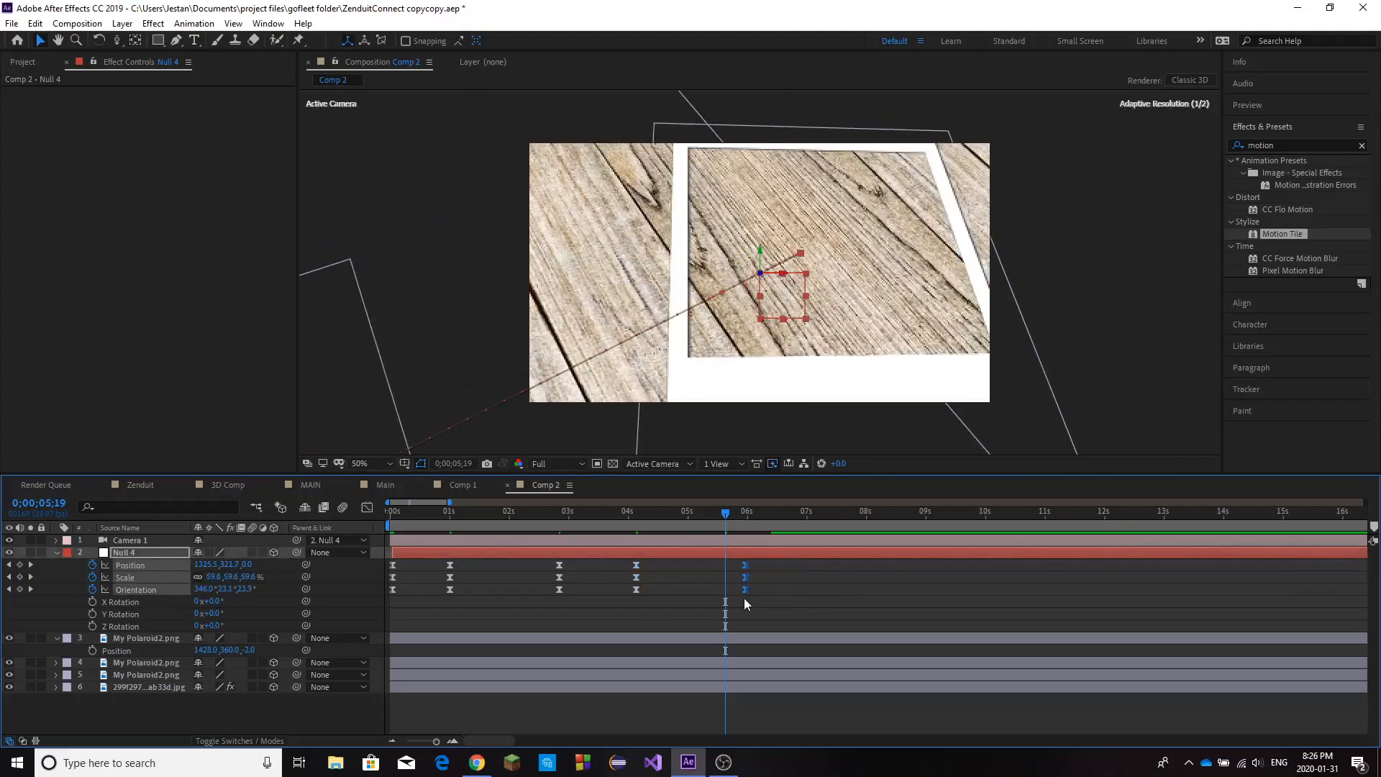
drag(731, 520, 812, 523)
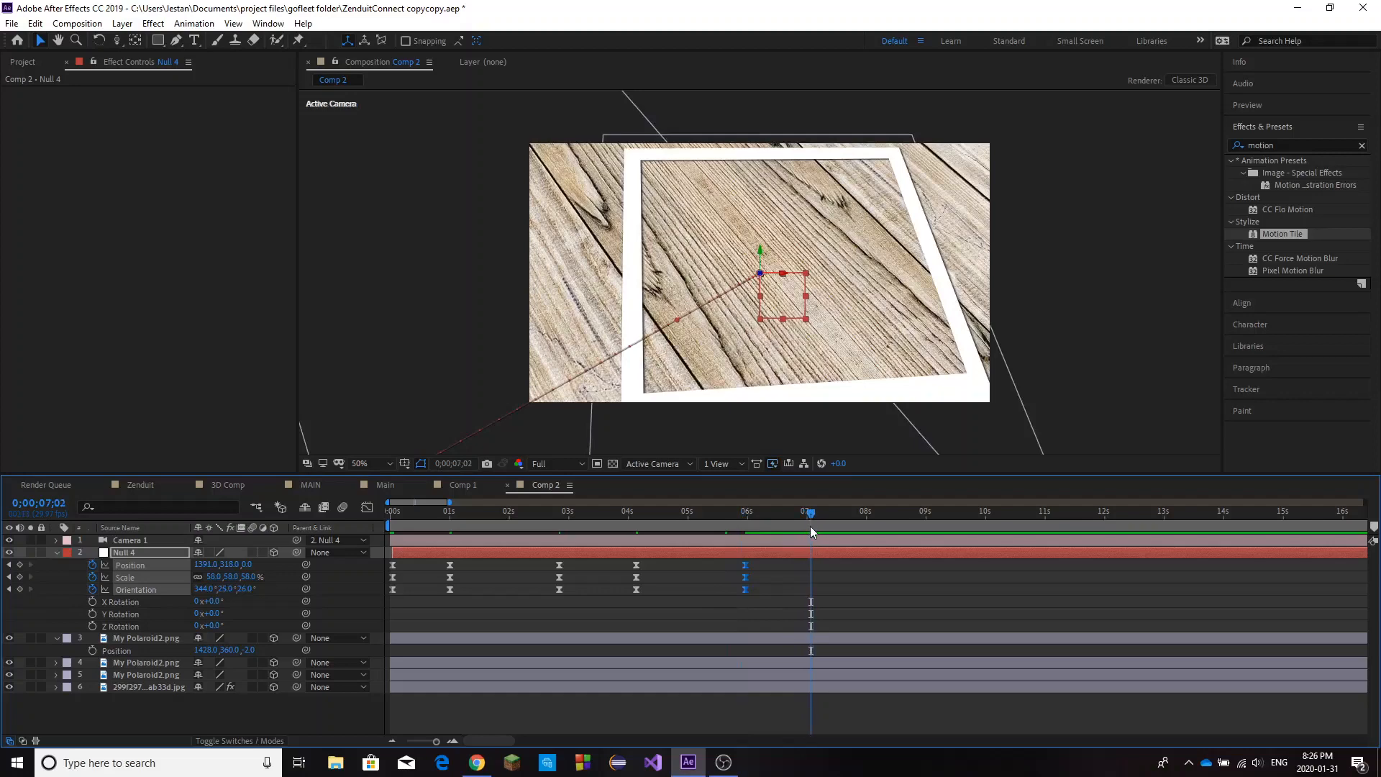
key(ctrl+v)
click(859, 610)
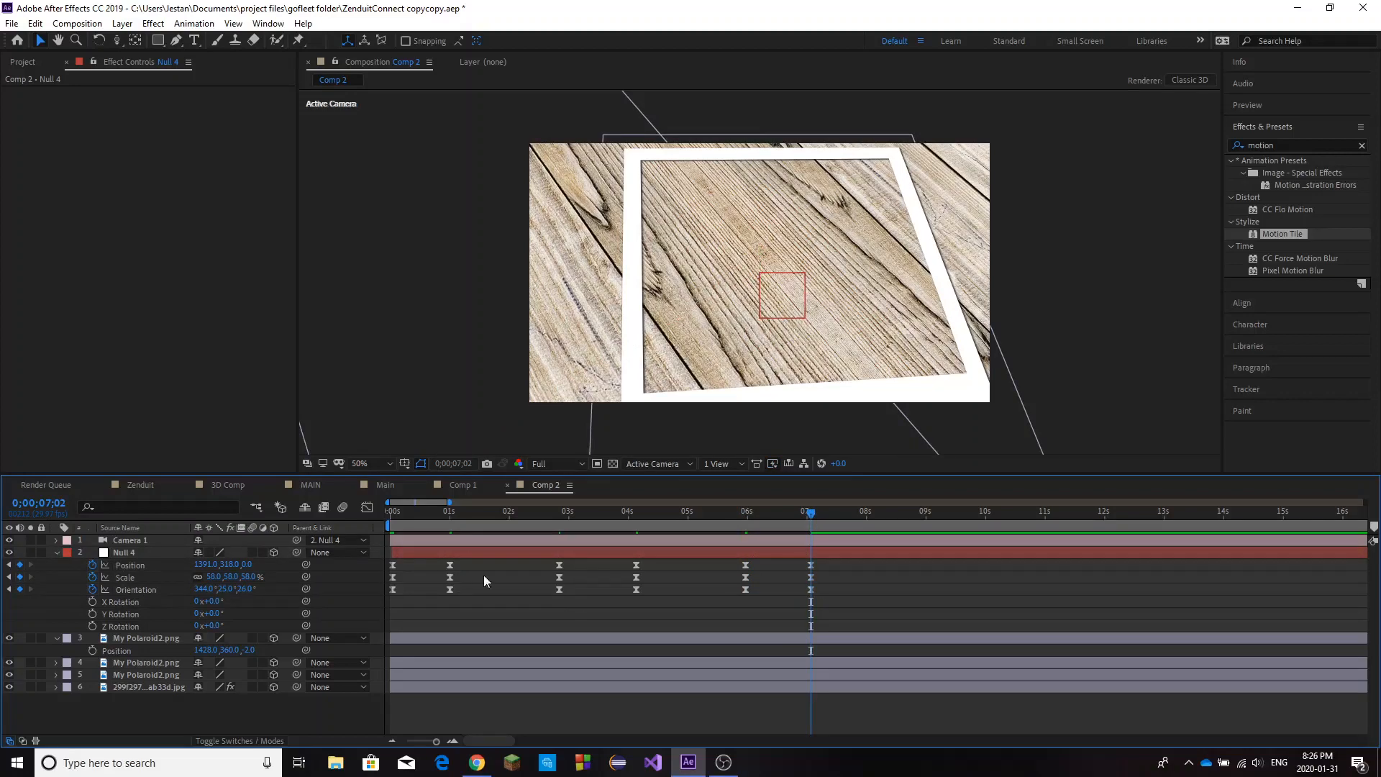
Turn on motion blur for the composition and for the null, all three polaroid layers and the wooden floor layer.
drag(806, 516, 390, 579)
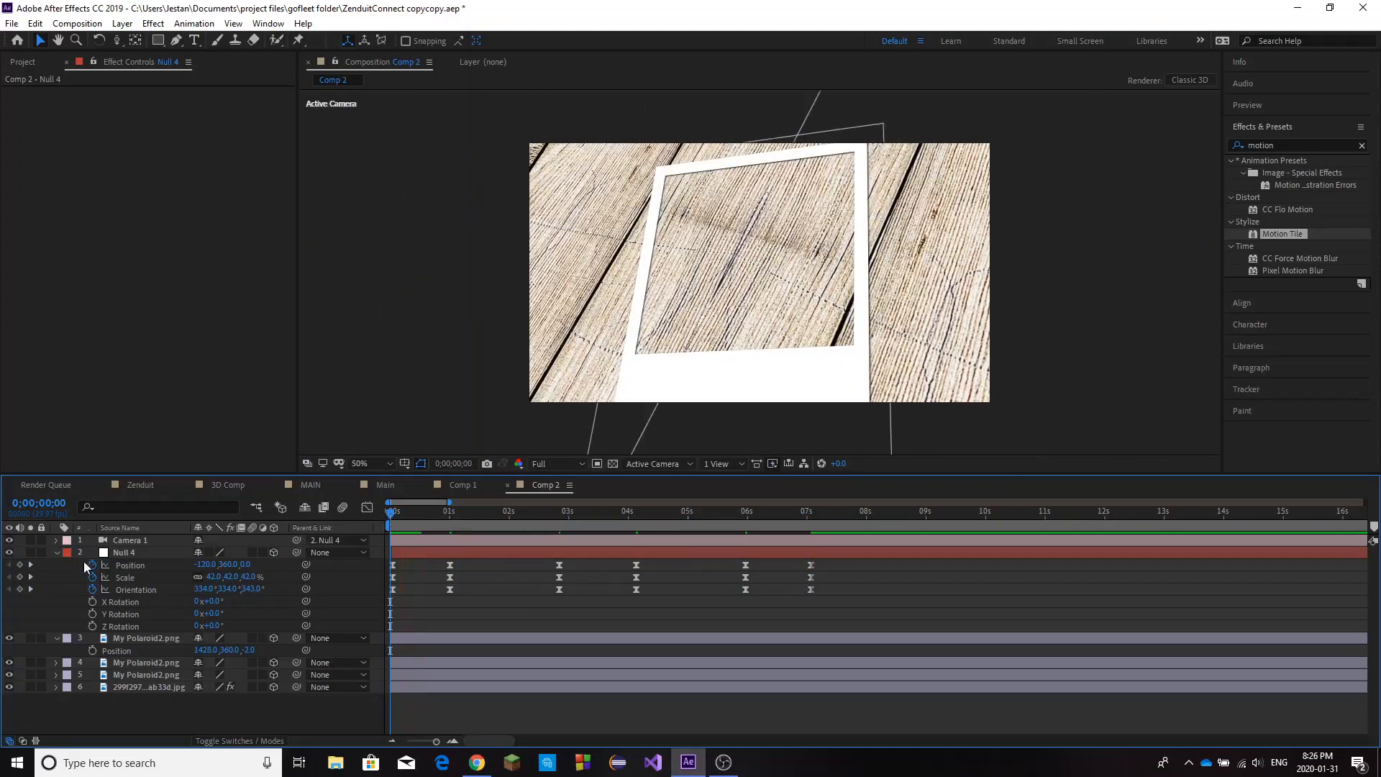
click(252, 552)
click(57, 552)
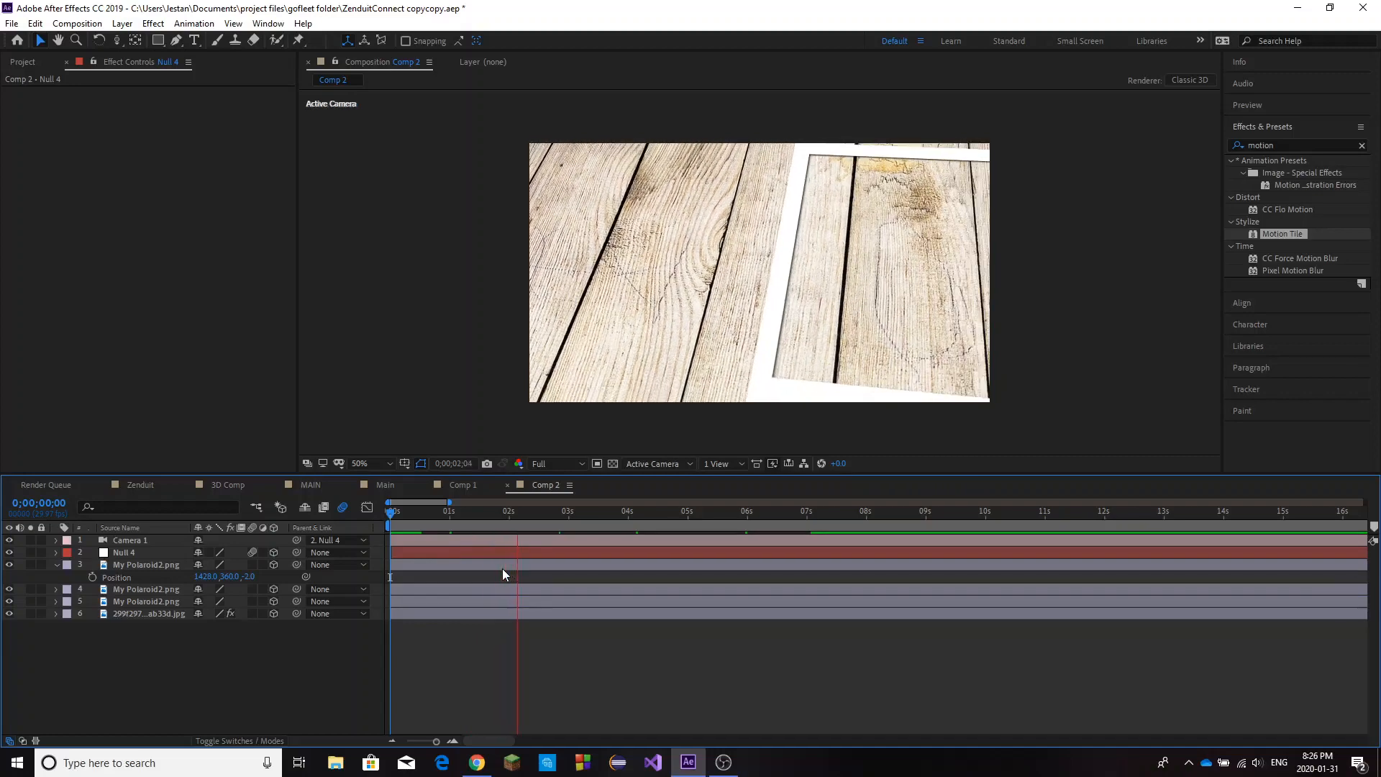
click(395, 511)
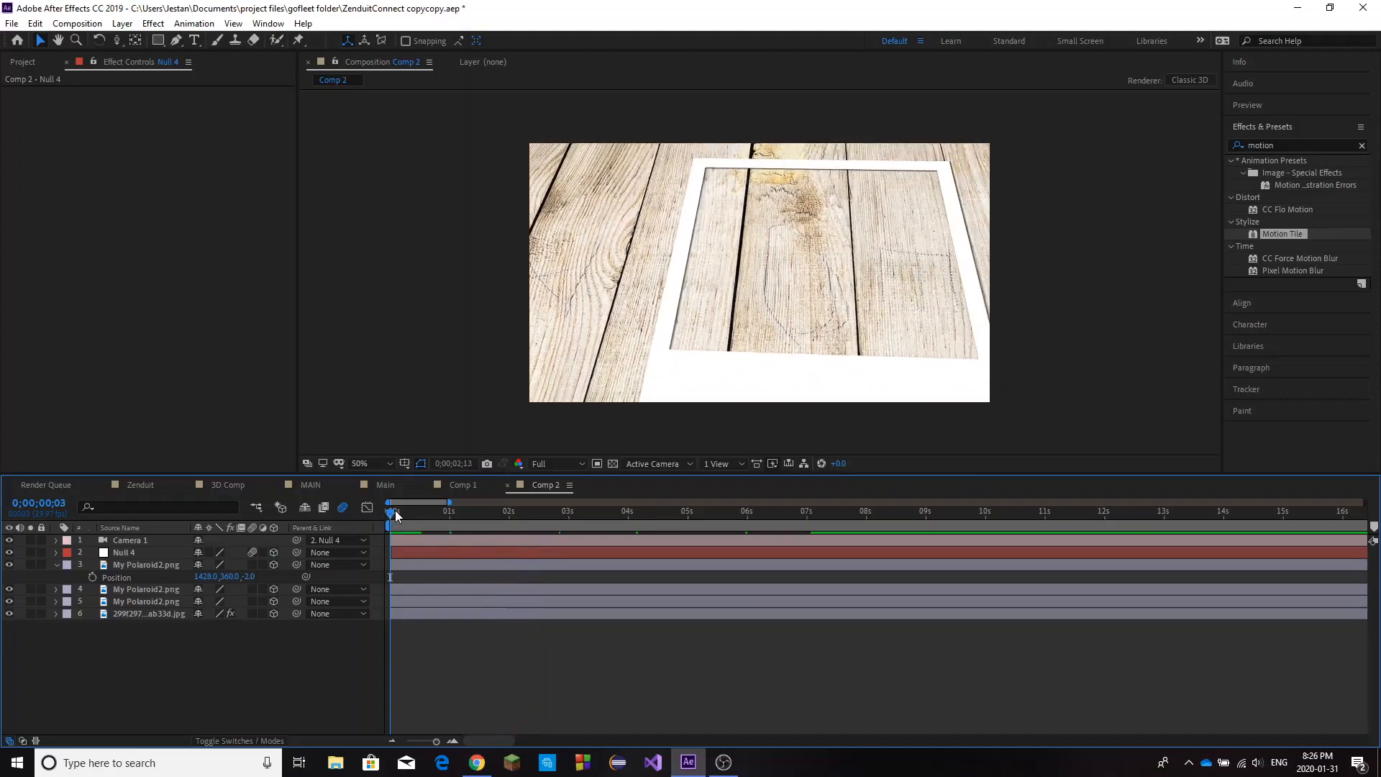
click(252, 565)
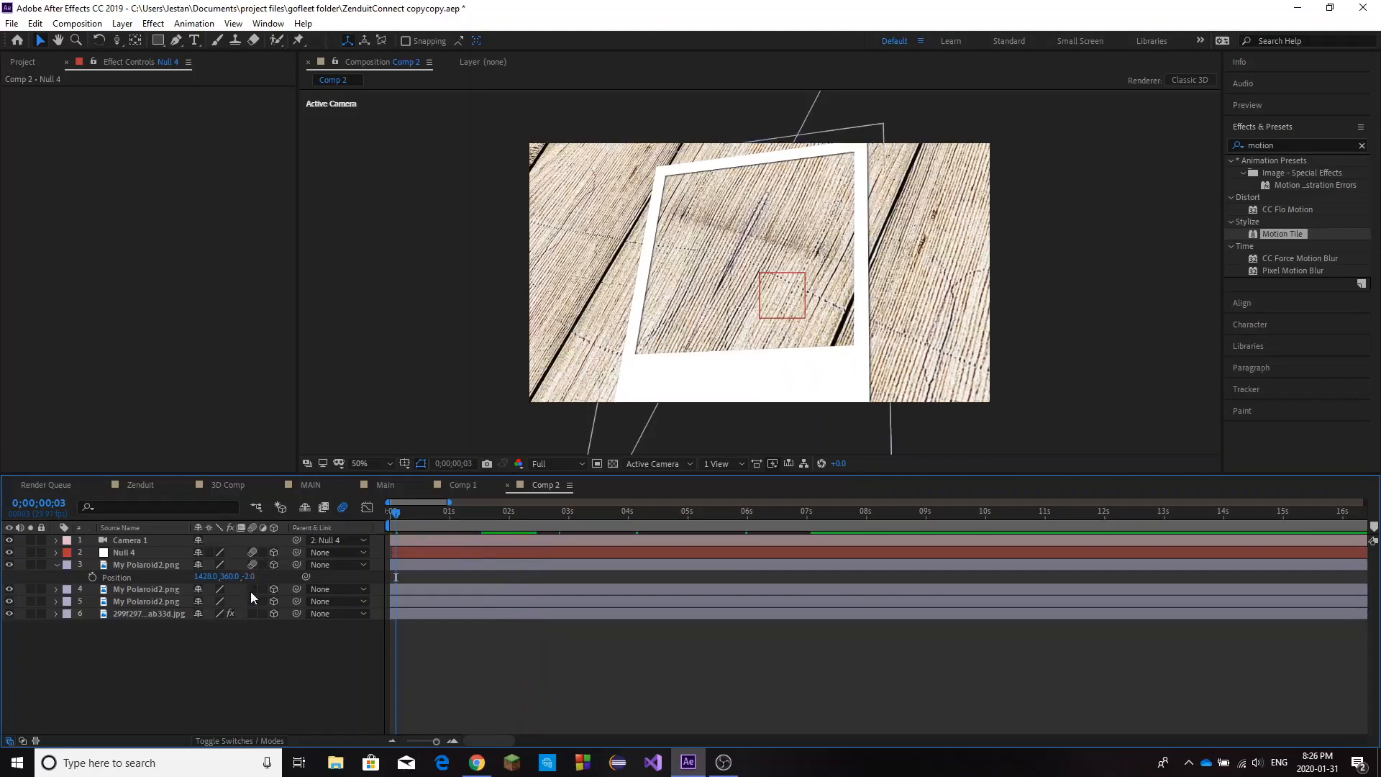
drag(250, 591, 261, 616)
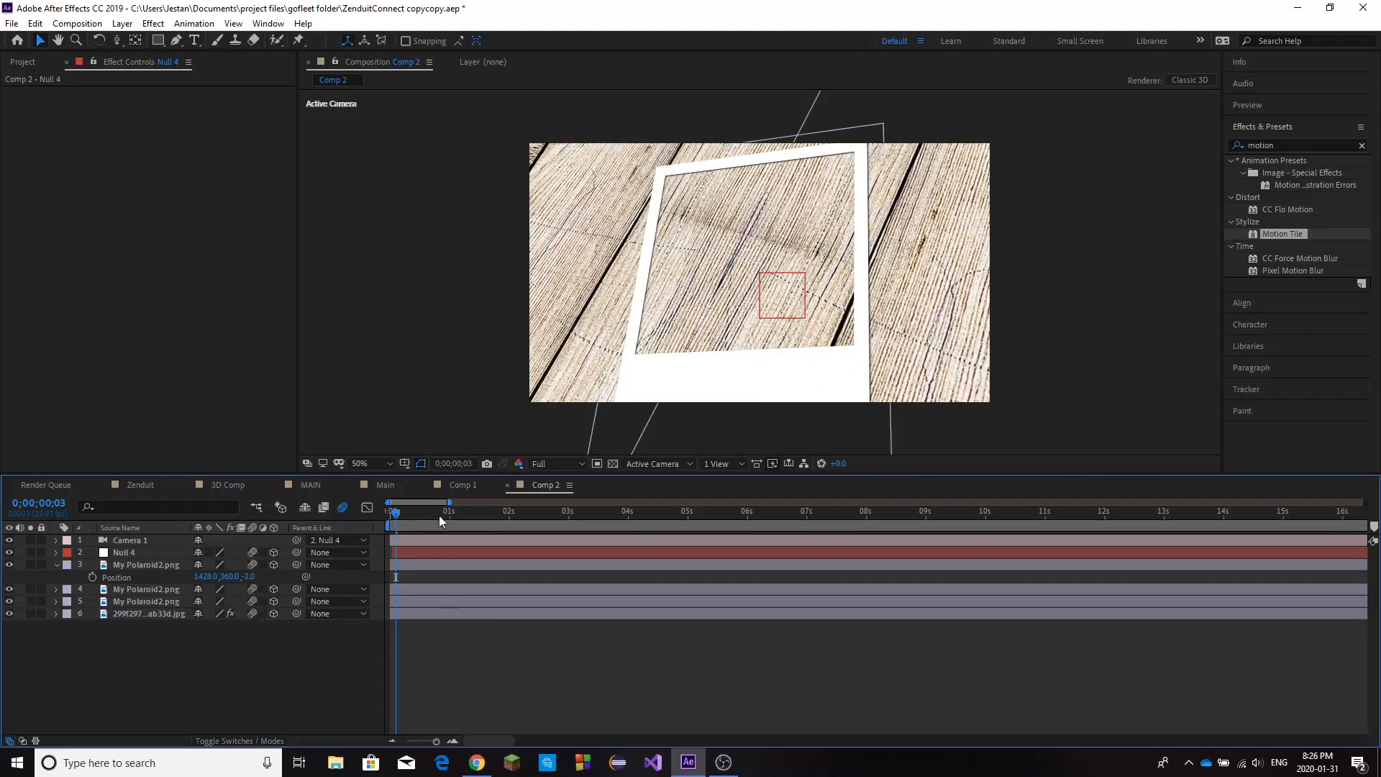
Show the preview settings and play the motion-blurred camera animation from the start.
click(391, 519)
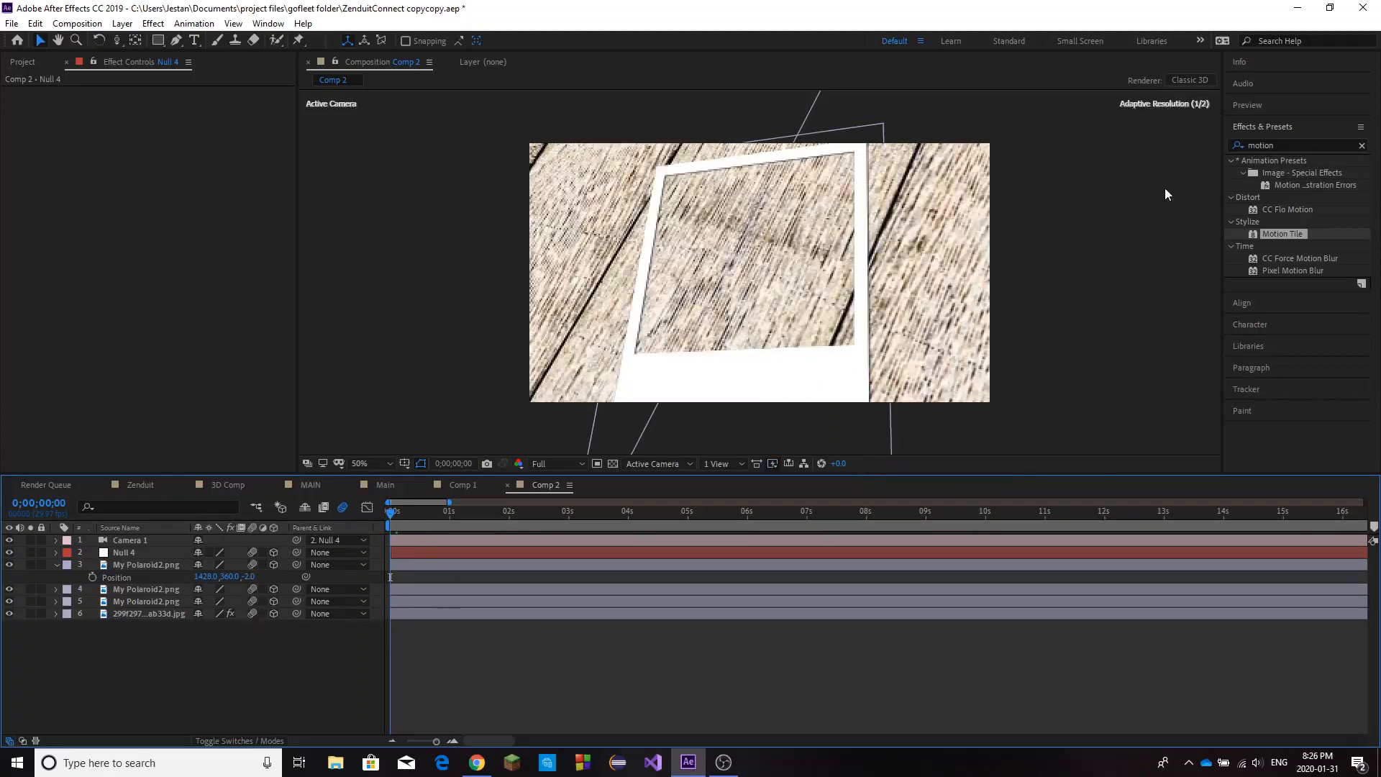
click(1252, 105)
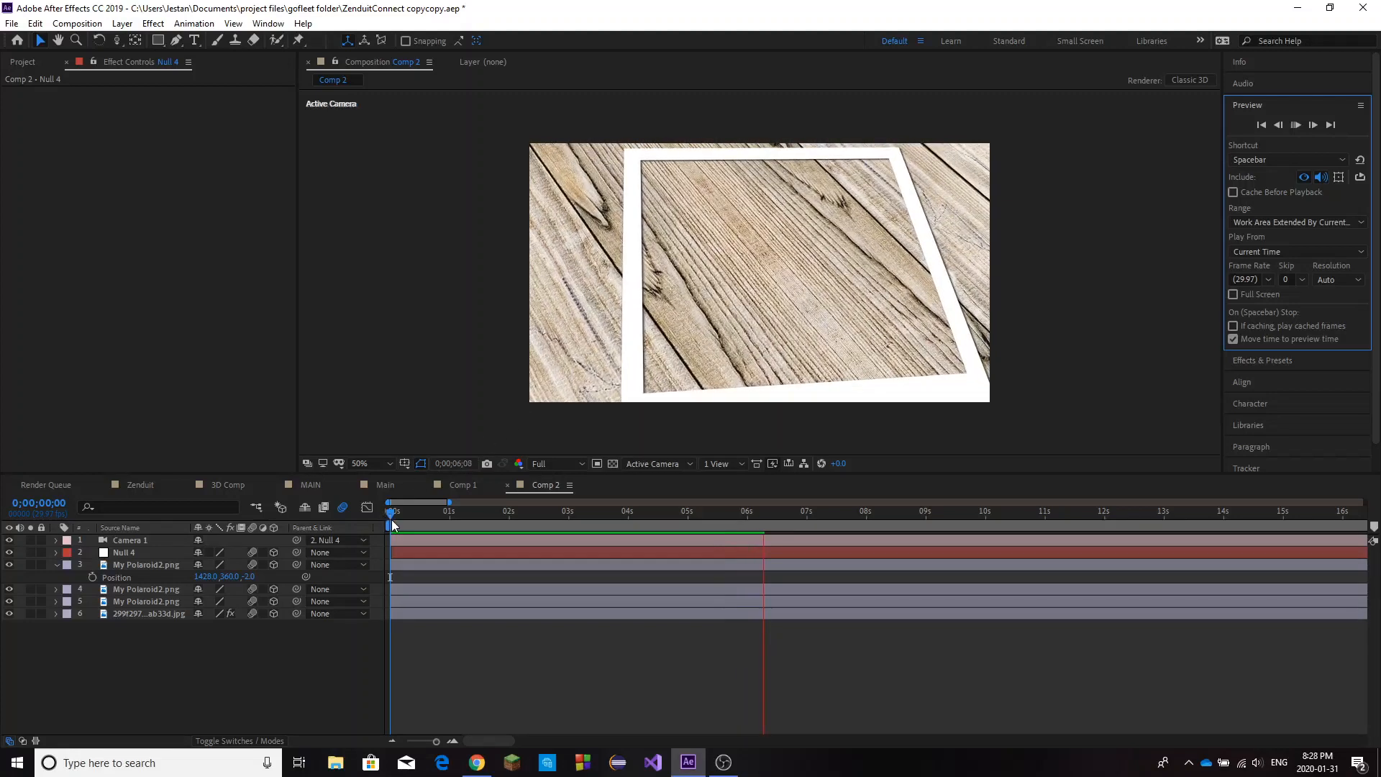
click(392, 520)
key(space)
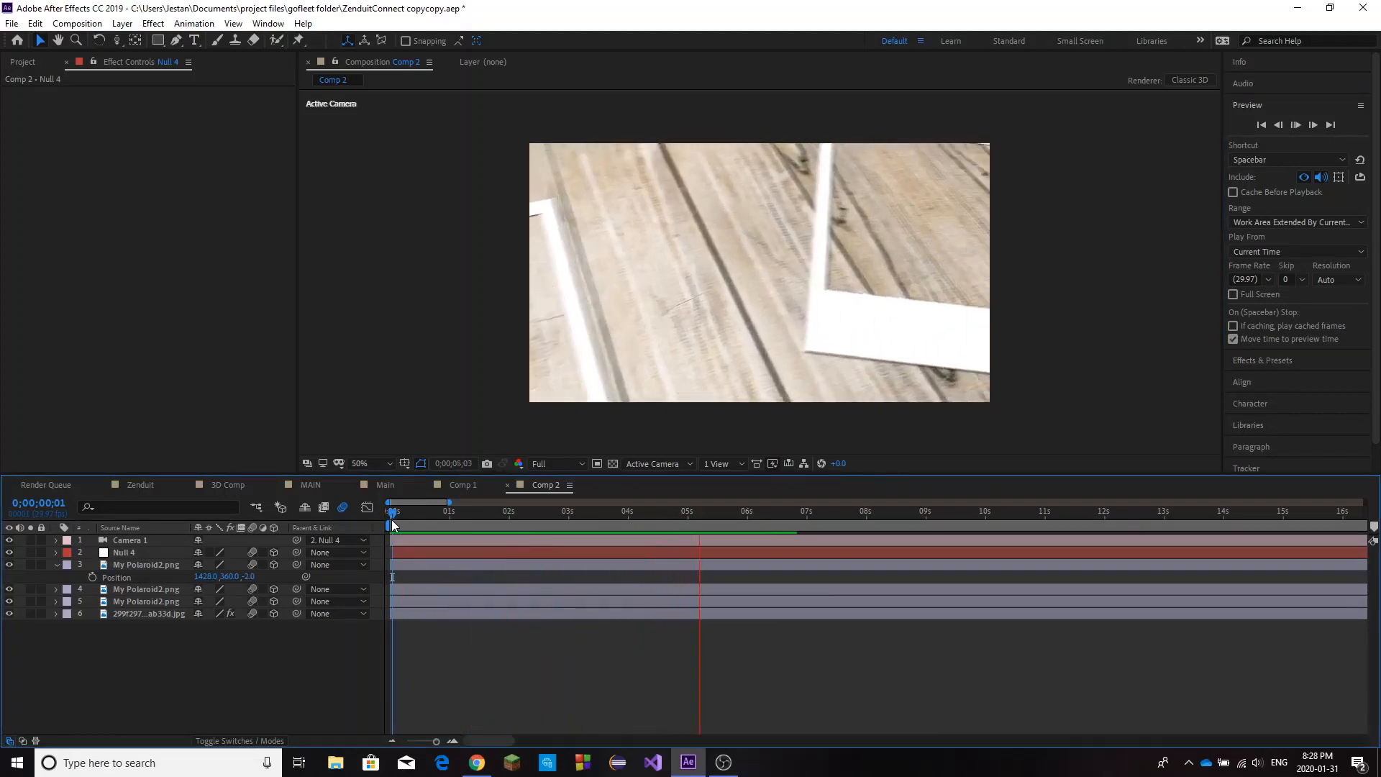
click(392, 519)
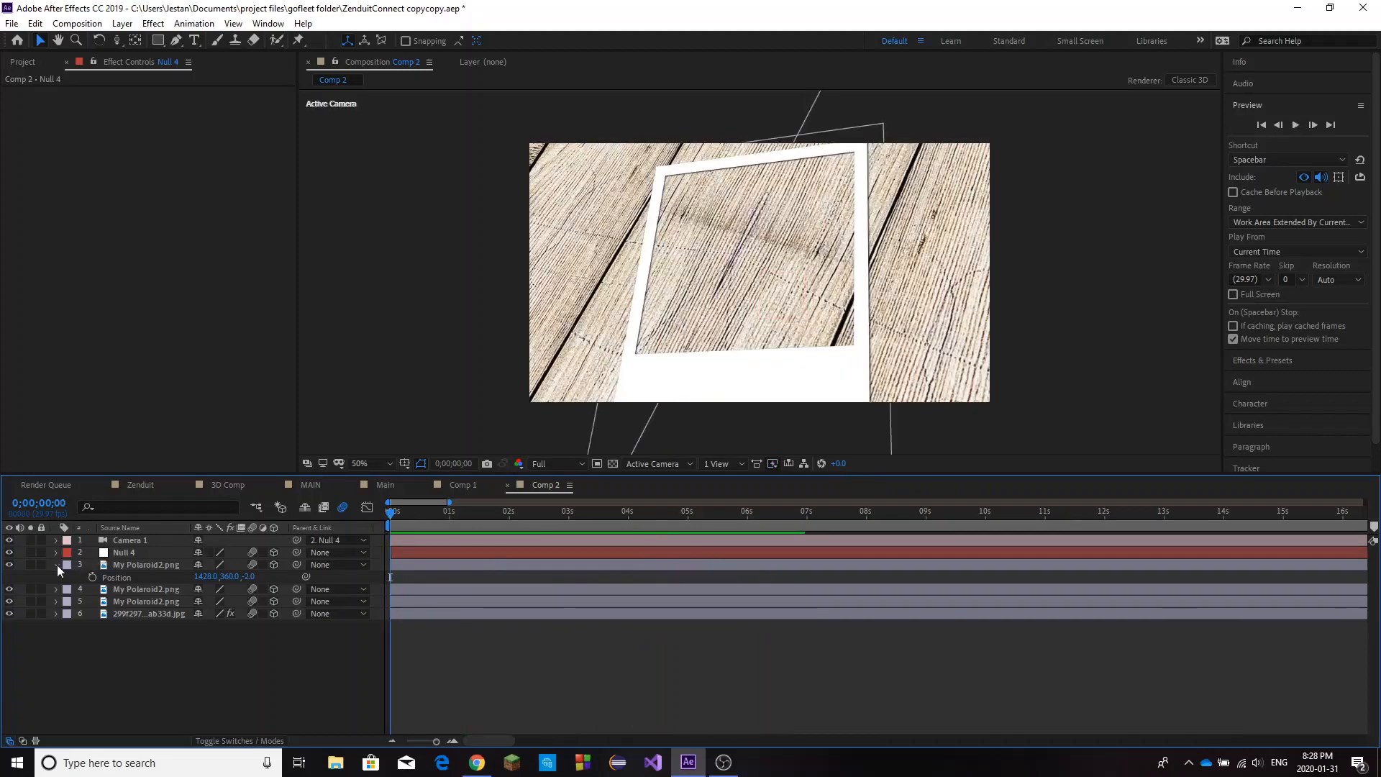
Reveal the null's keyframed properties and set its Scale to 40% at the 0;00;01;00 keyframe.
click(58, 564)
click(404, 552)
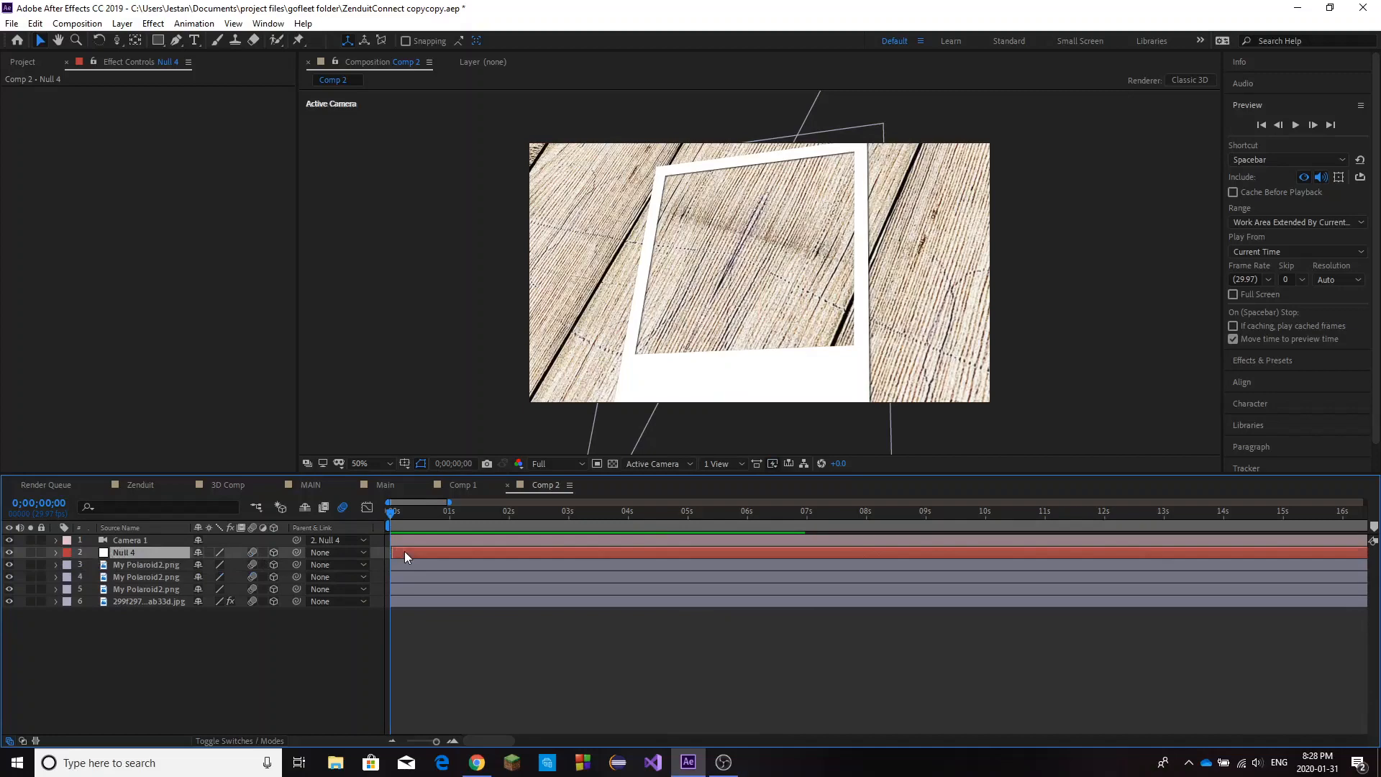
key(u)
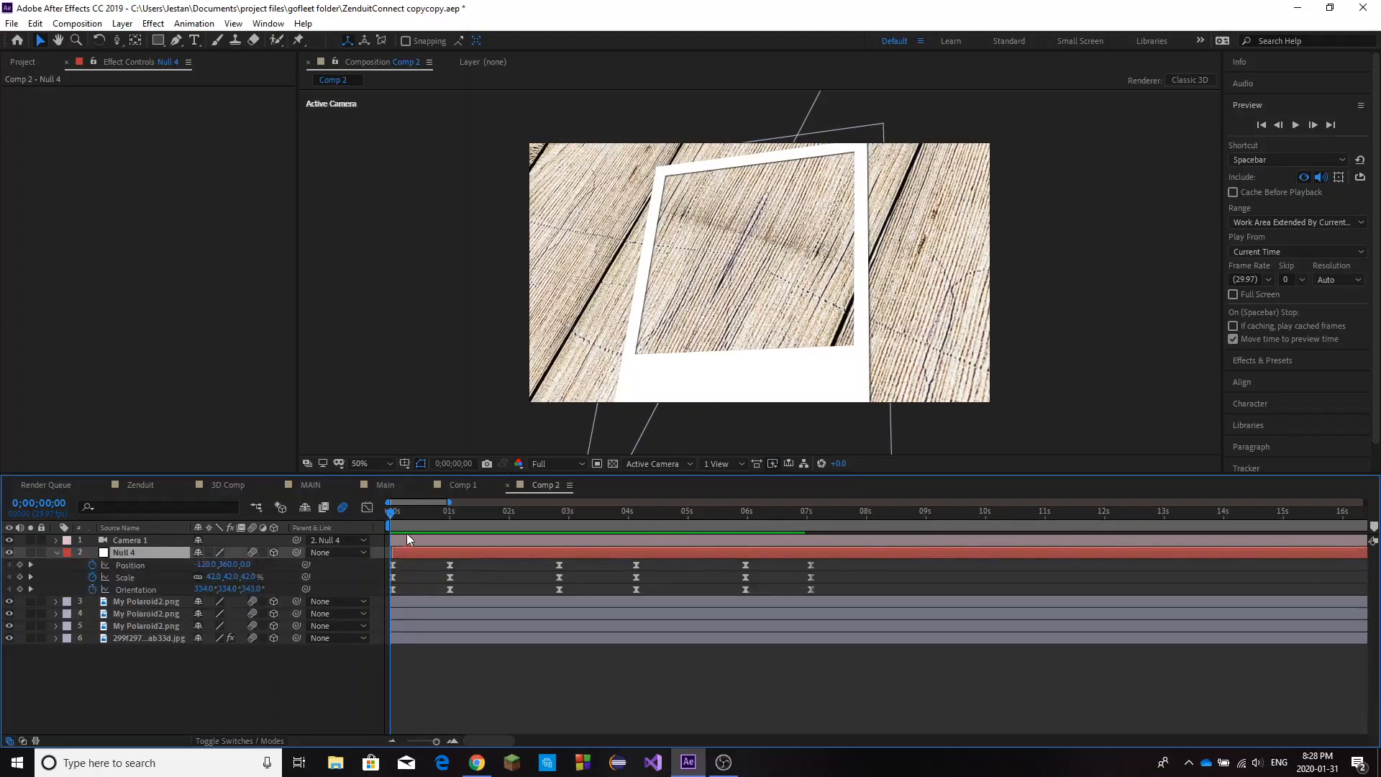
drag(430, 515, 408, 536)
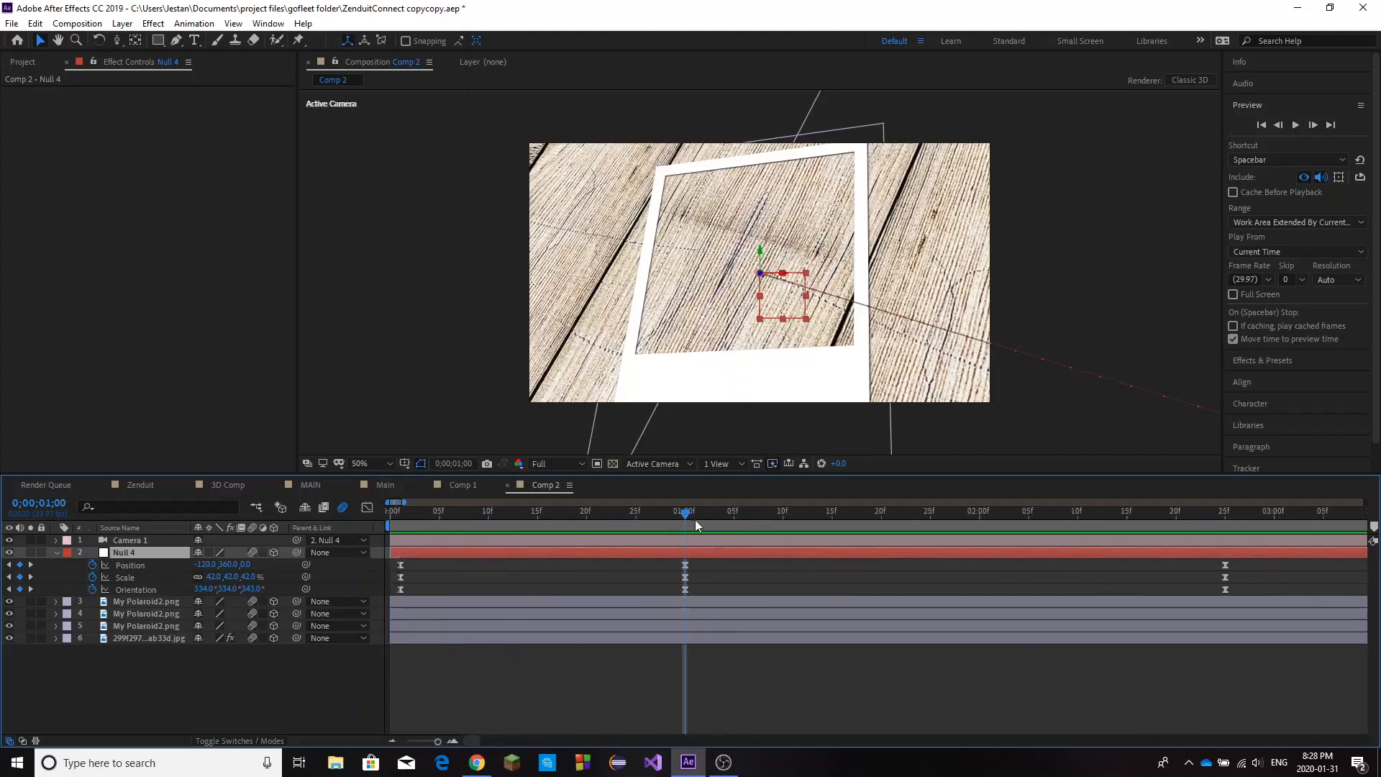
click(568, 572)
click(249, 577)
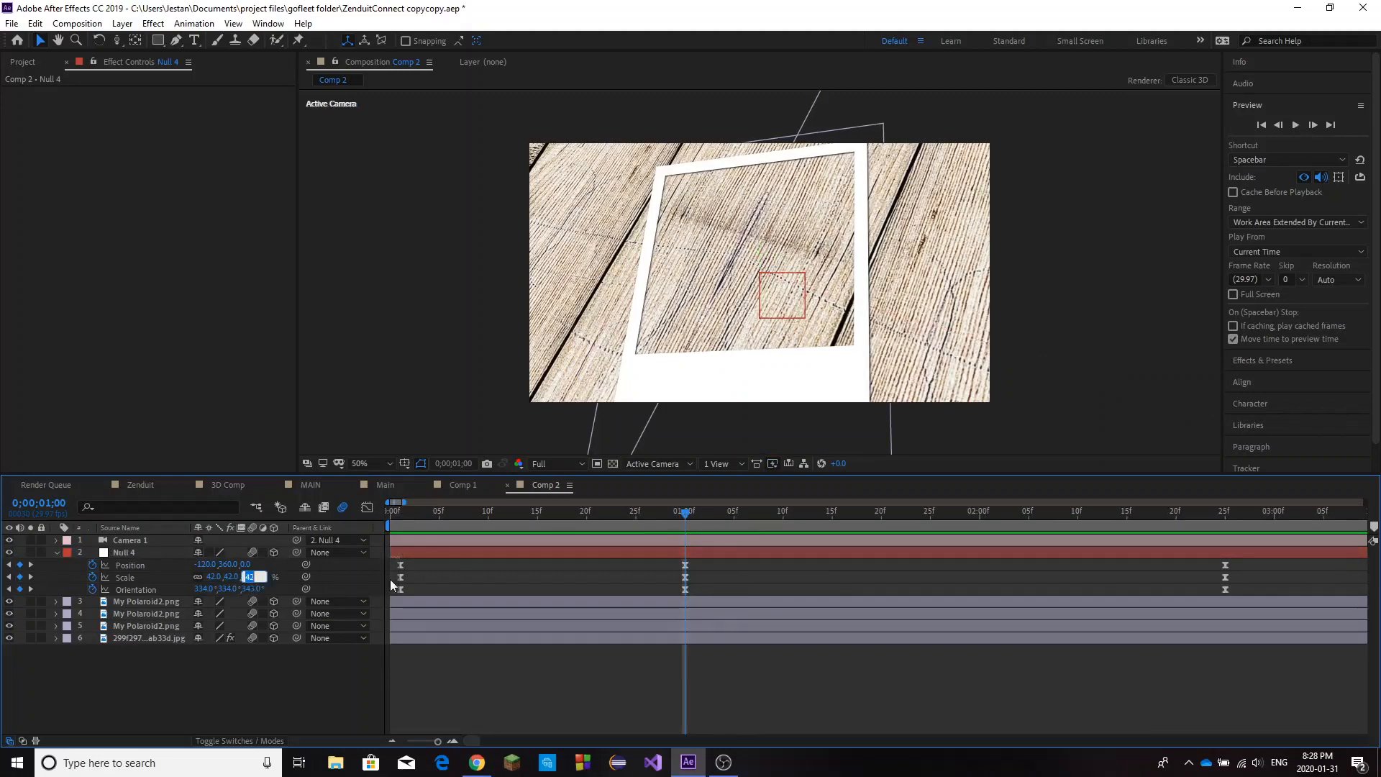
text(40)
key(Return)
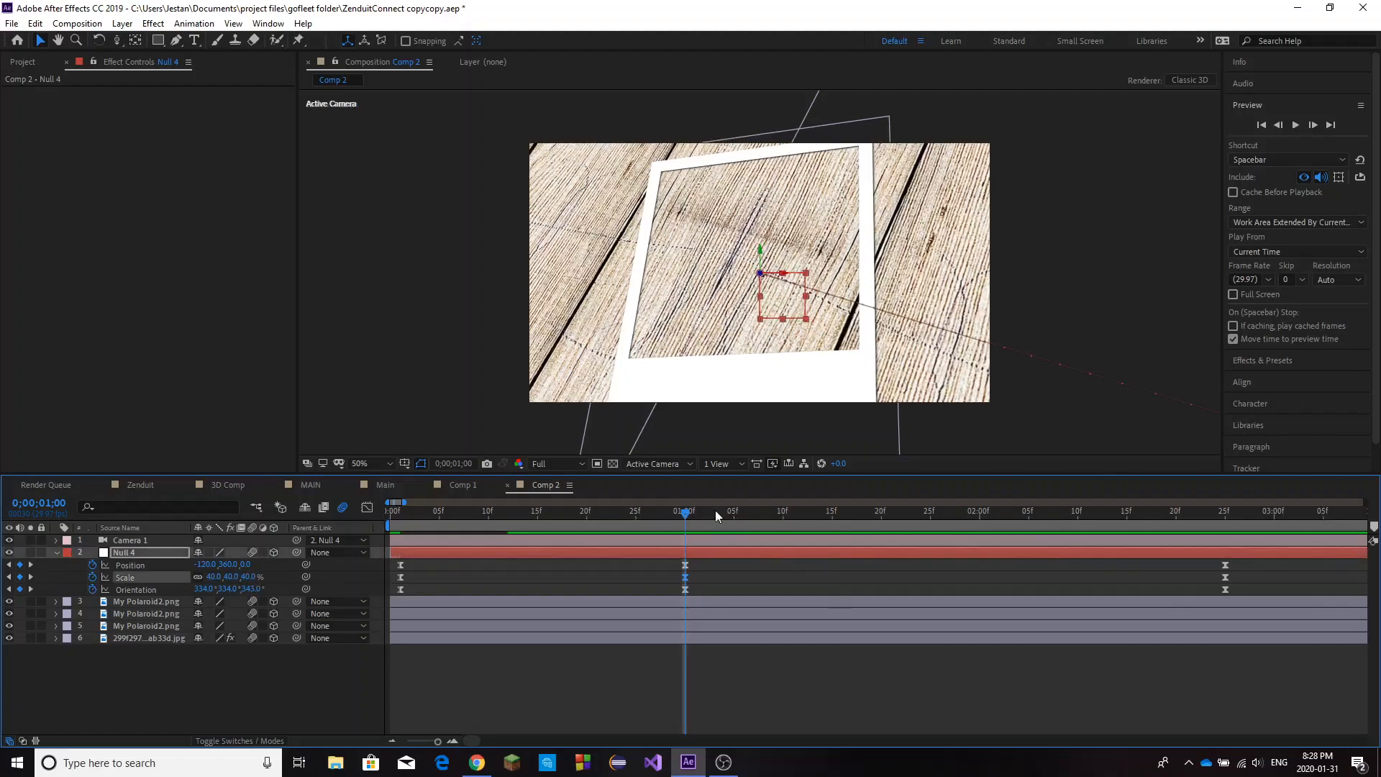
Set the null's Z Orientation to 2° at its 0;00;04;04 keyframe, the end of the hold on the middle polaroid.
drag(405, 502, 464, 503)
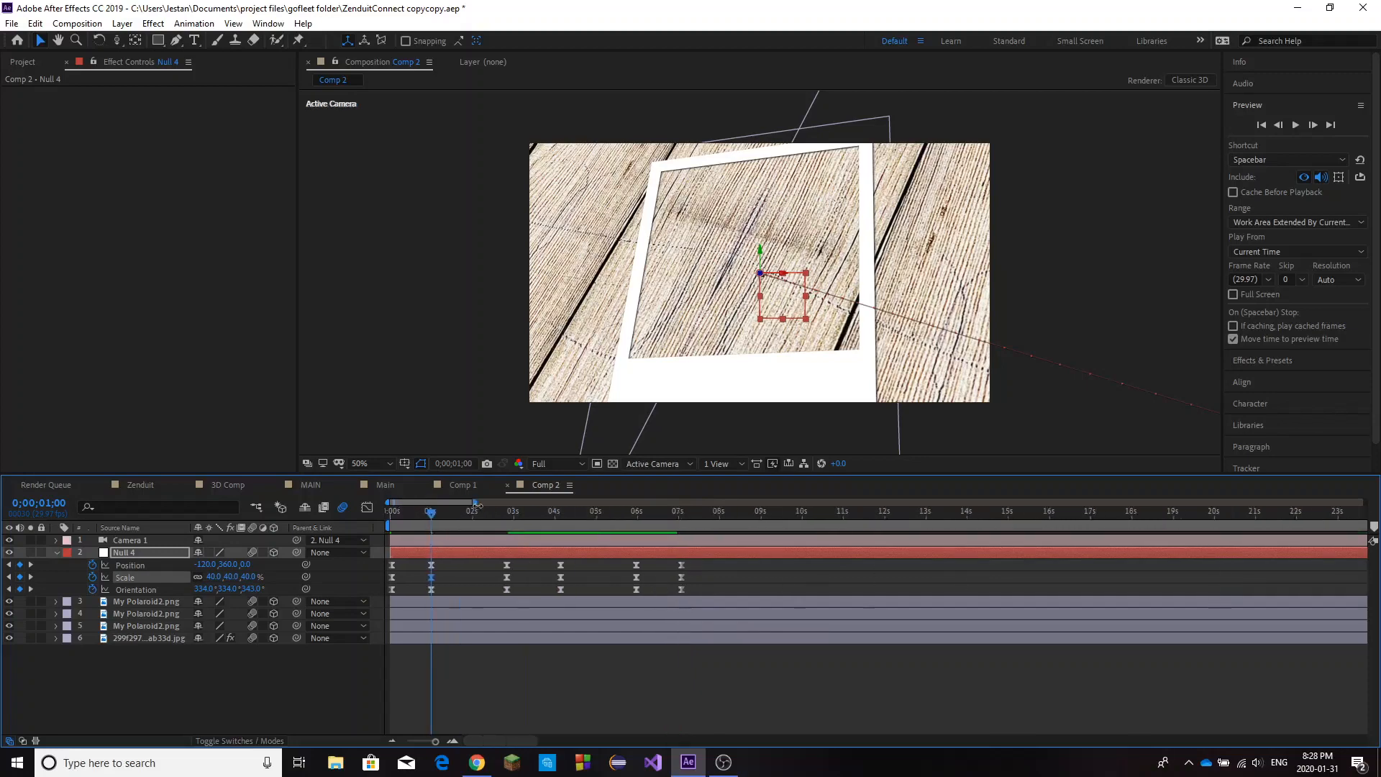
click(524, 524)
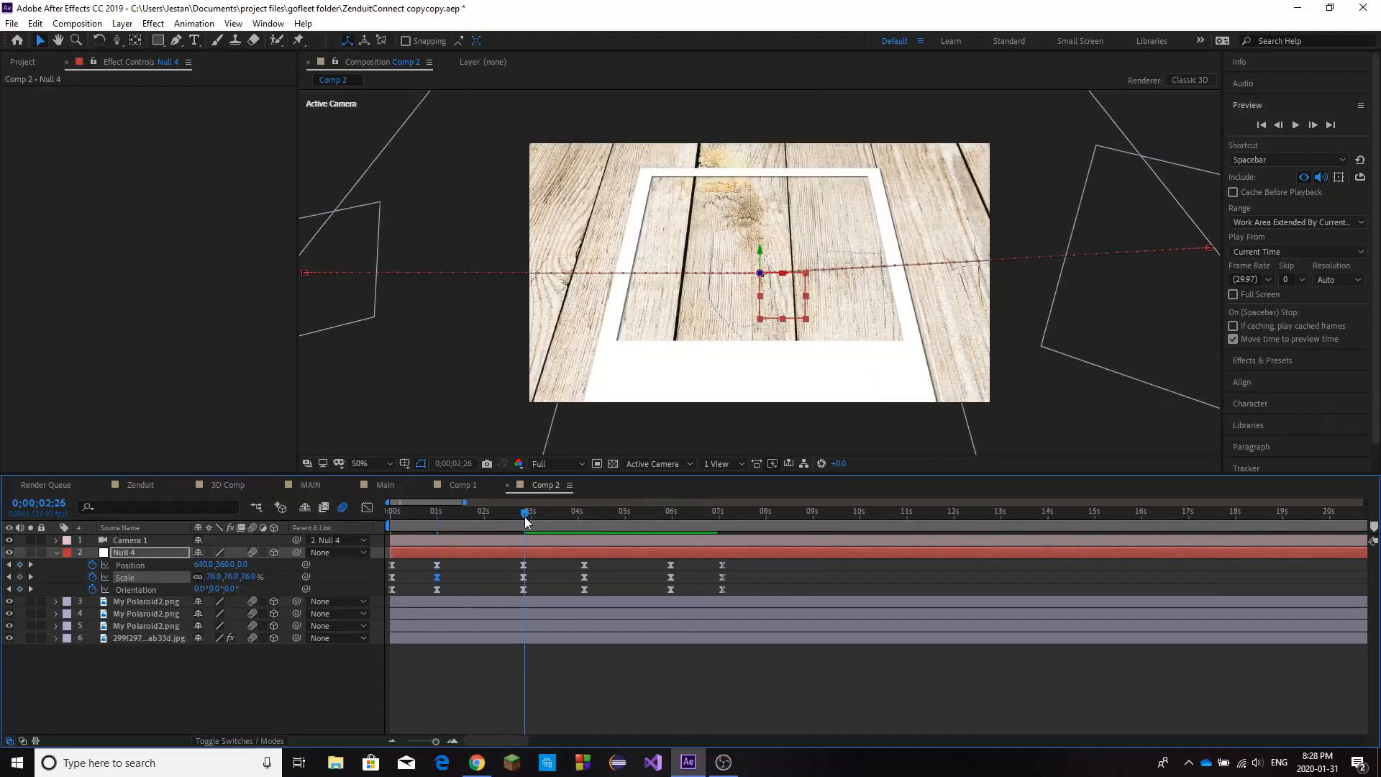
drag(388, 502, 426, 502)
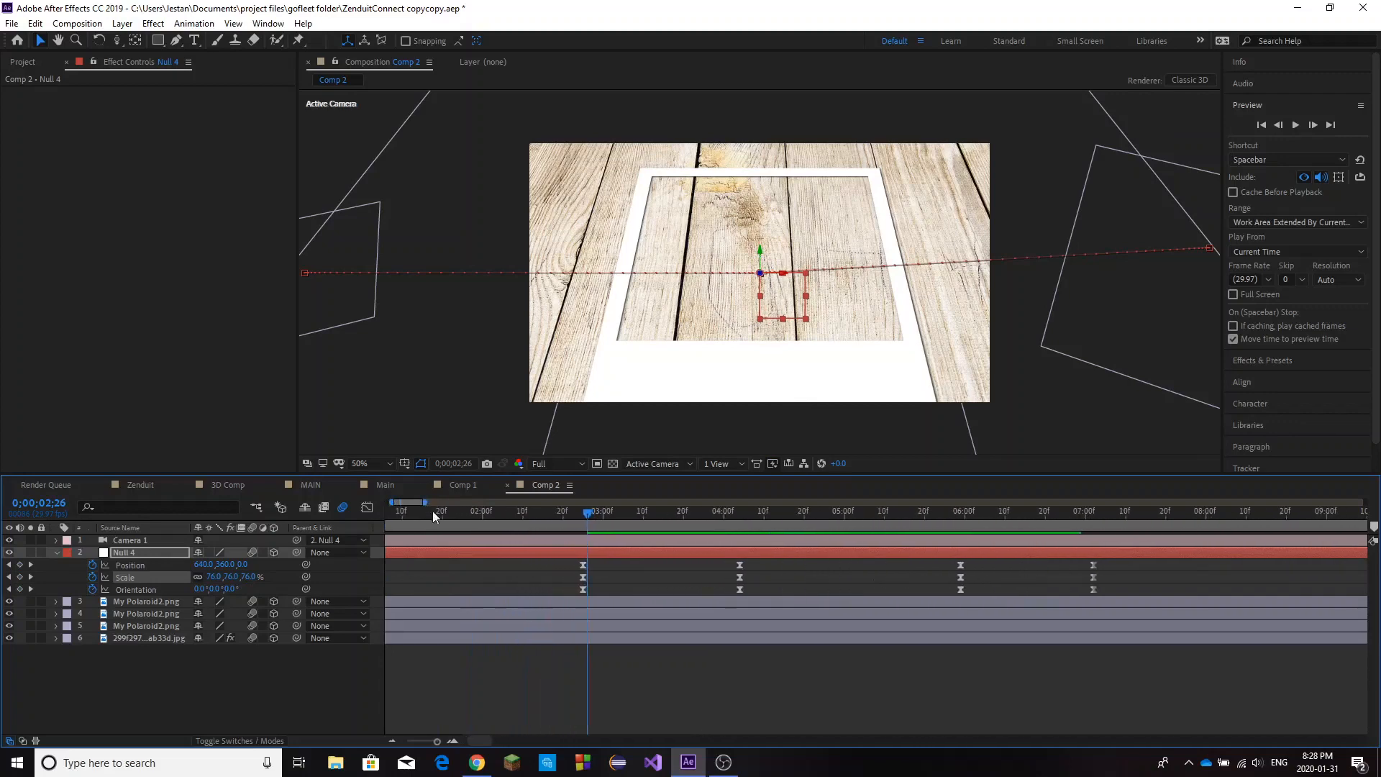
click(585, 516)
click(607, 568)
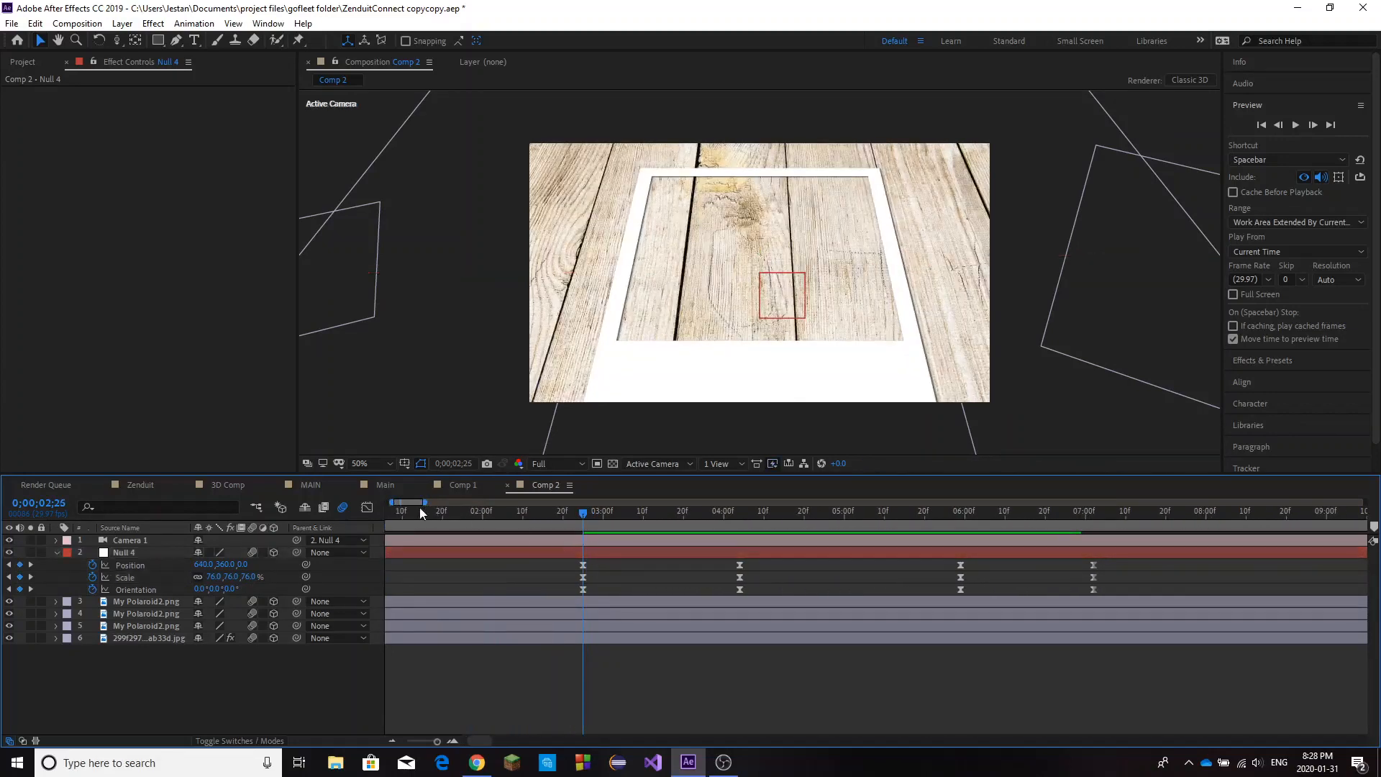
drag(426, 502, 419, 502)
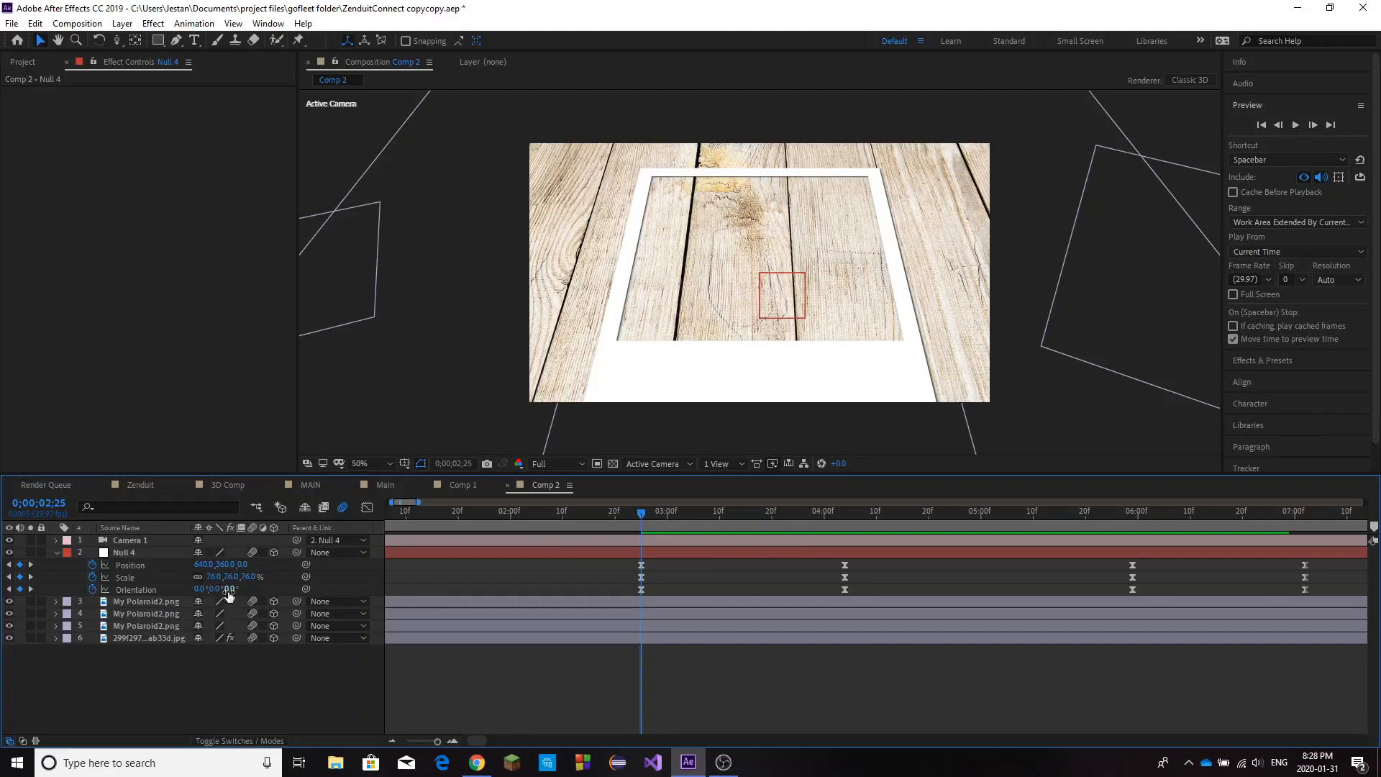
drag(699, 528, 845, 526)
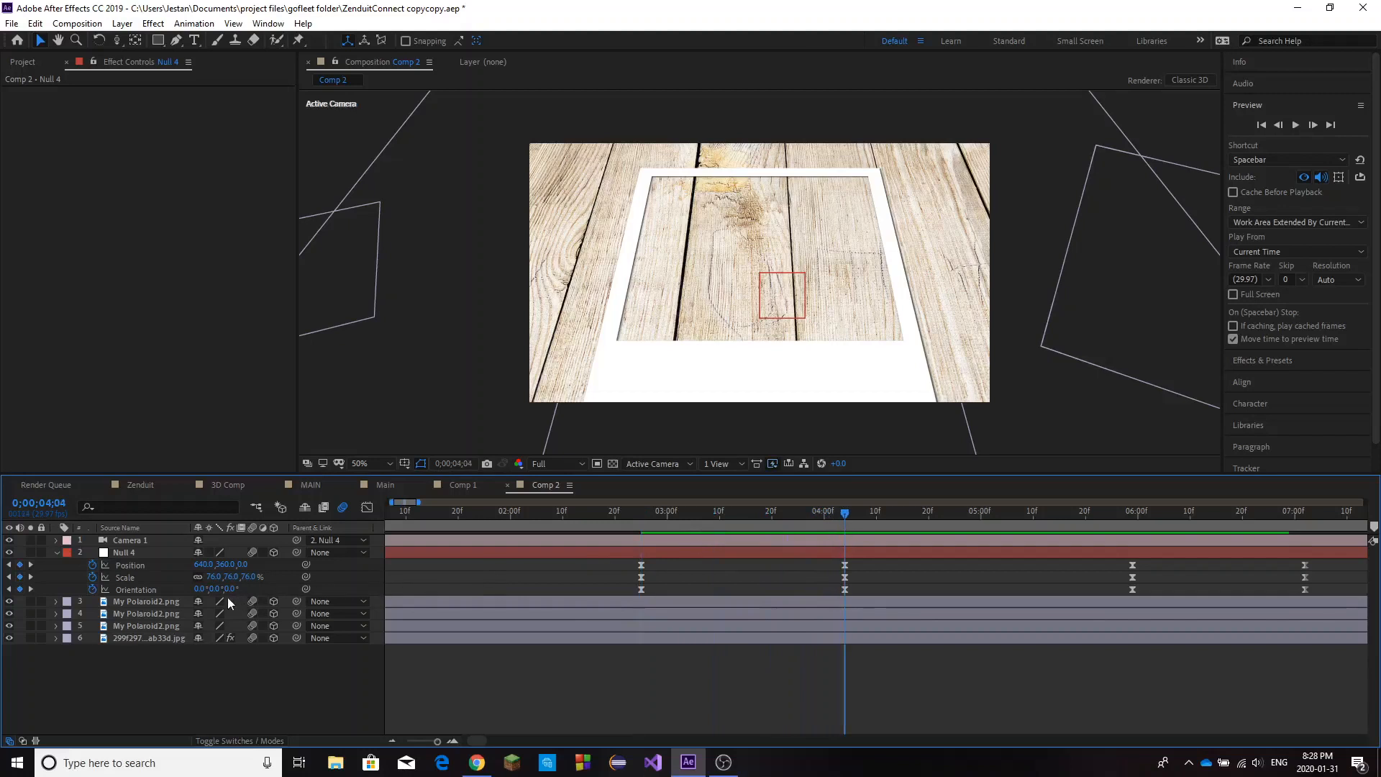
drag(227, 597, 269, 594)
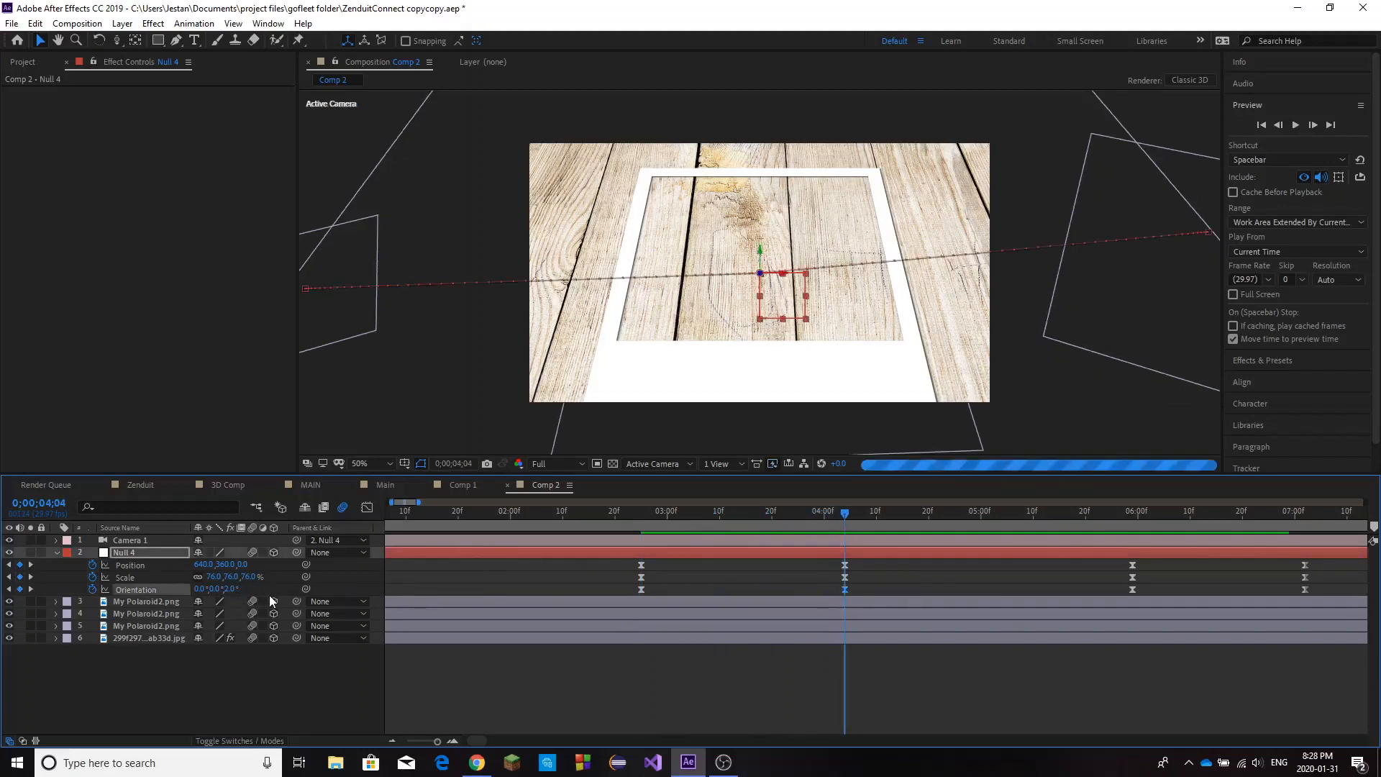
Set the null's Scale at its last keyframe, 0;00;07;02, first to 54% and finally to 62%.
drag(839, 514, 1044, 533)
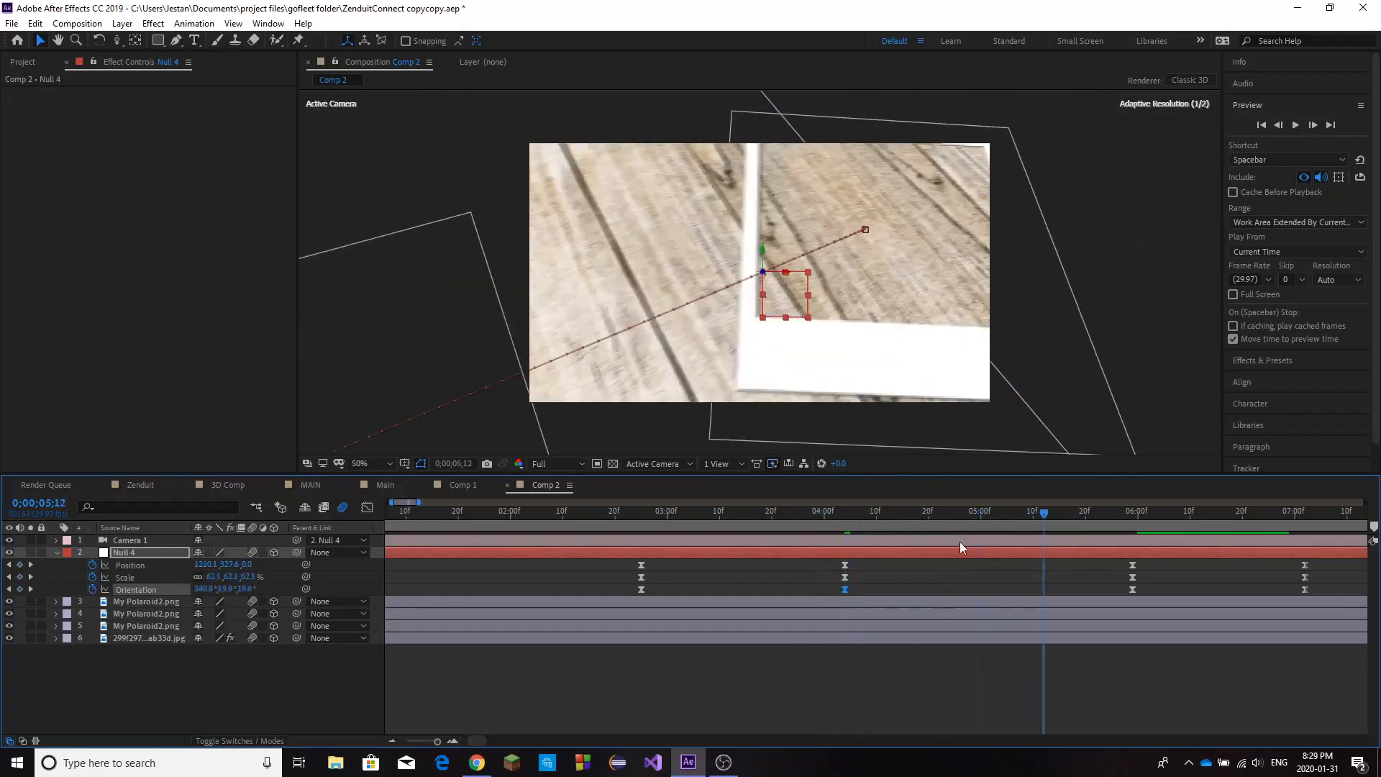
drag(421, 503, 459, 503)
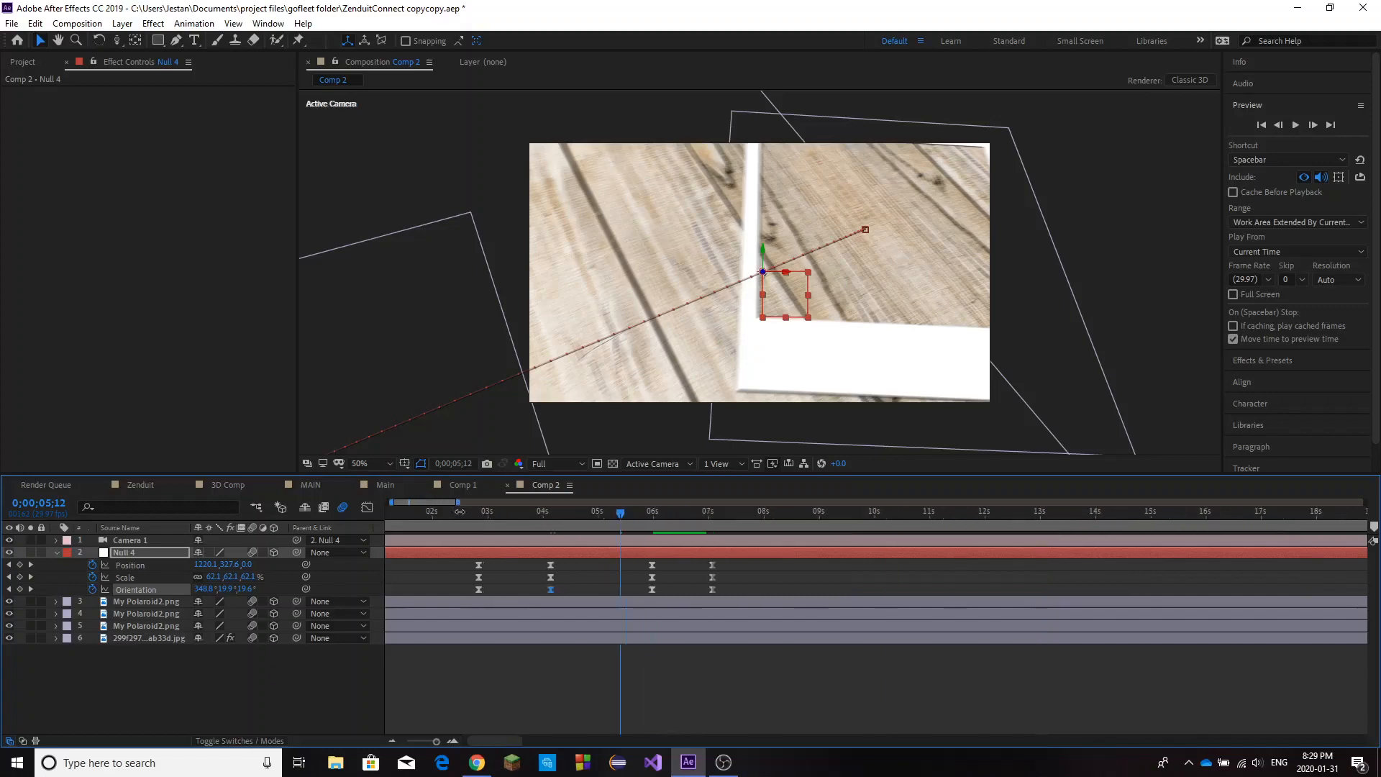
click(651, 521)
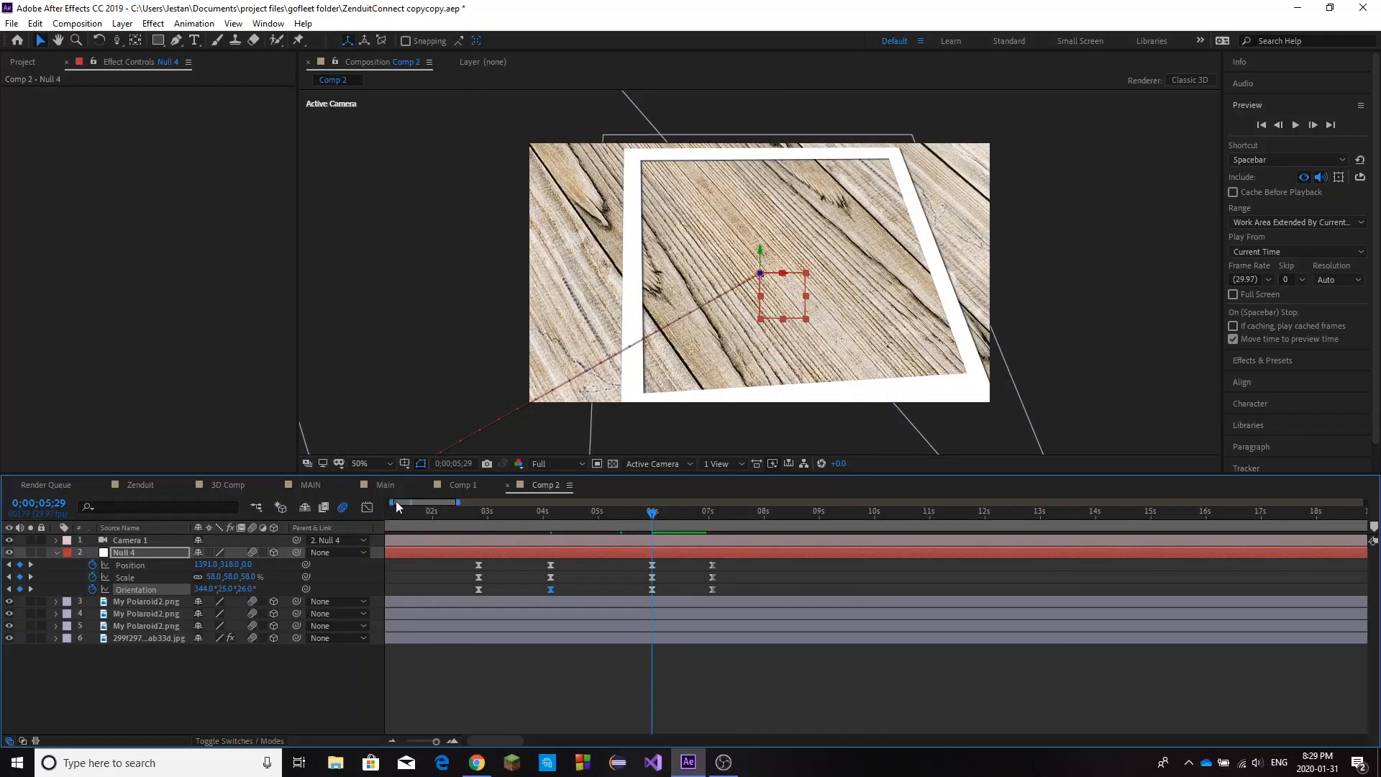
drag(394, 502, 406, 503)
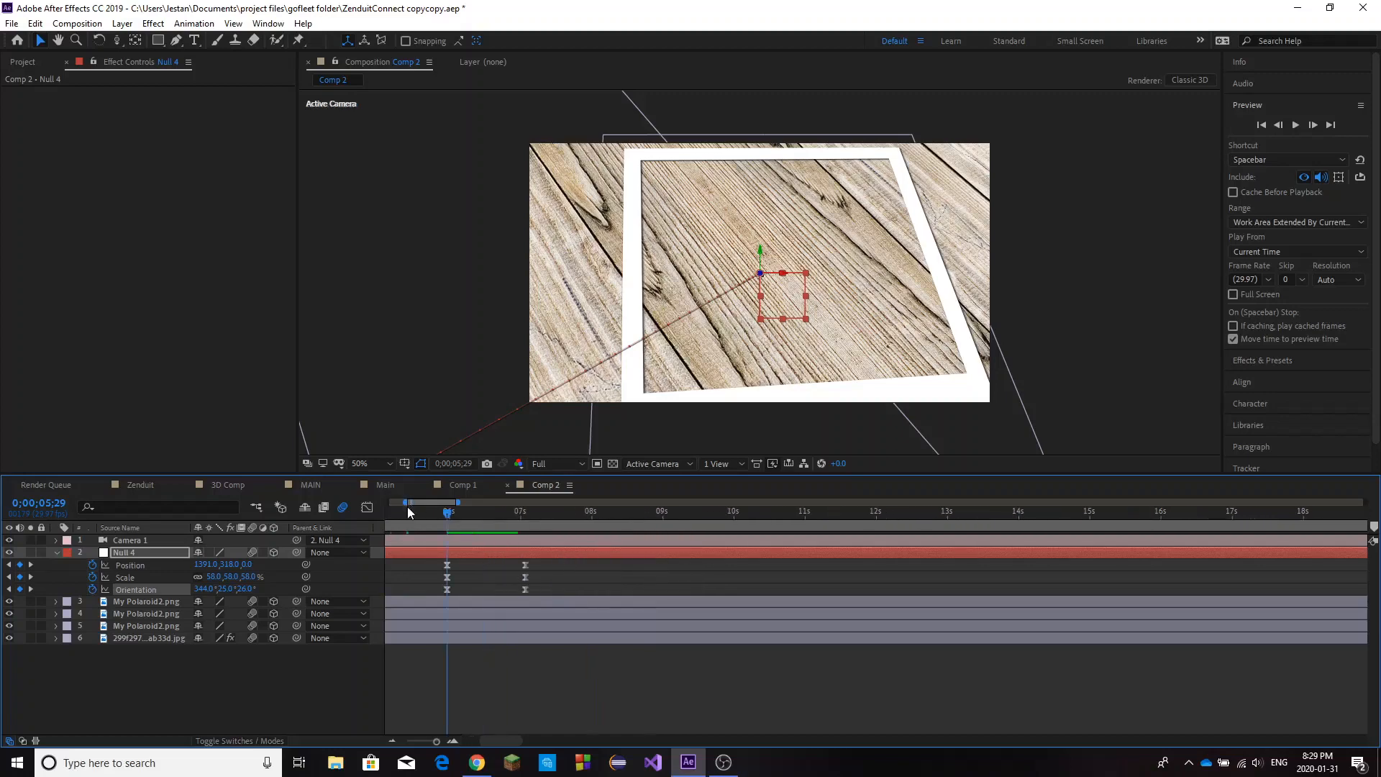
click(527, 516)
drag(456, 502, 419, 502)
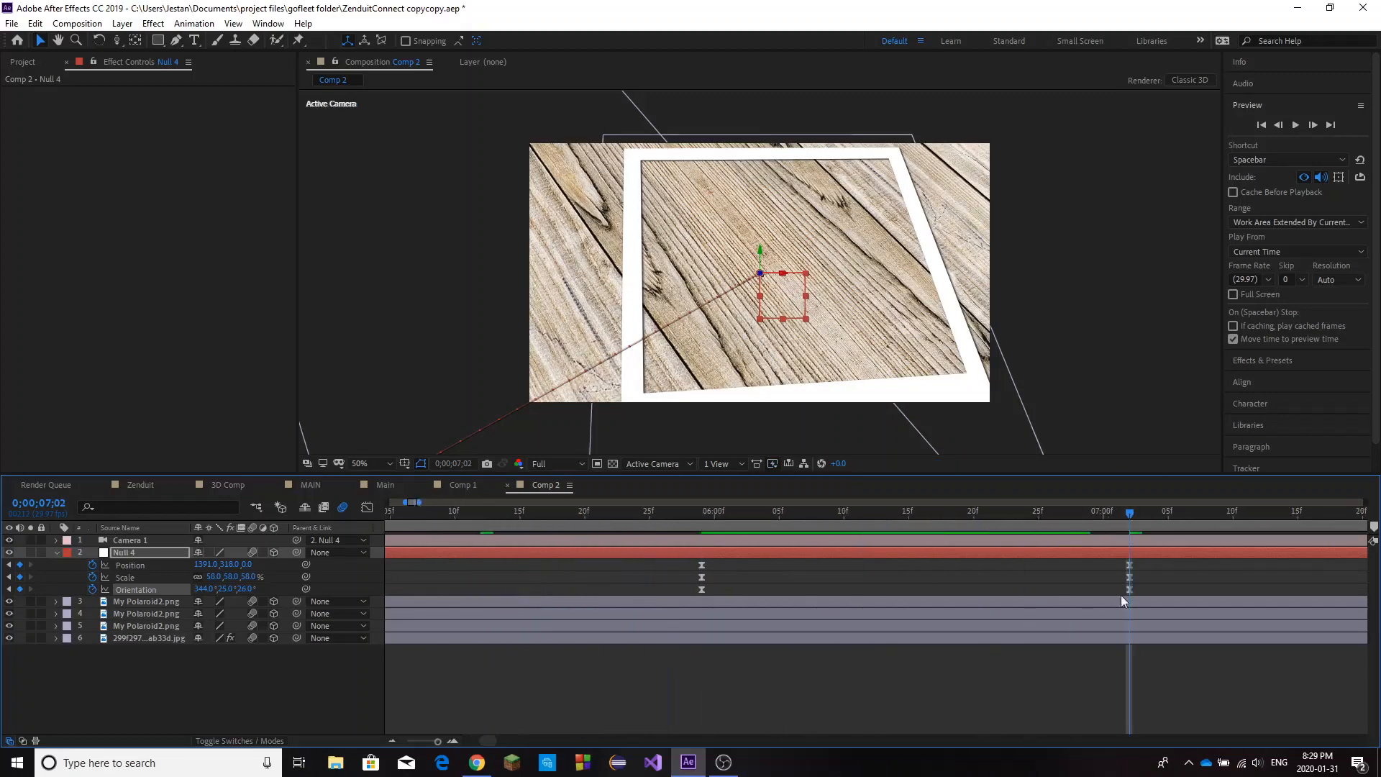
click(1141, 588)
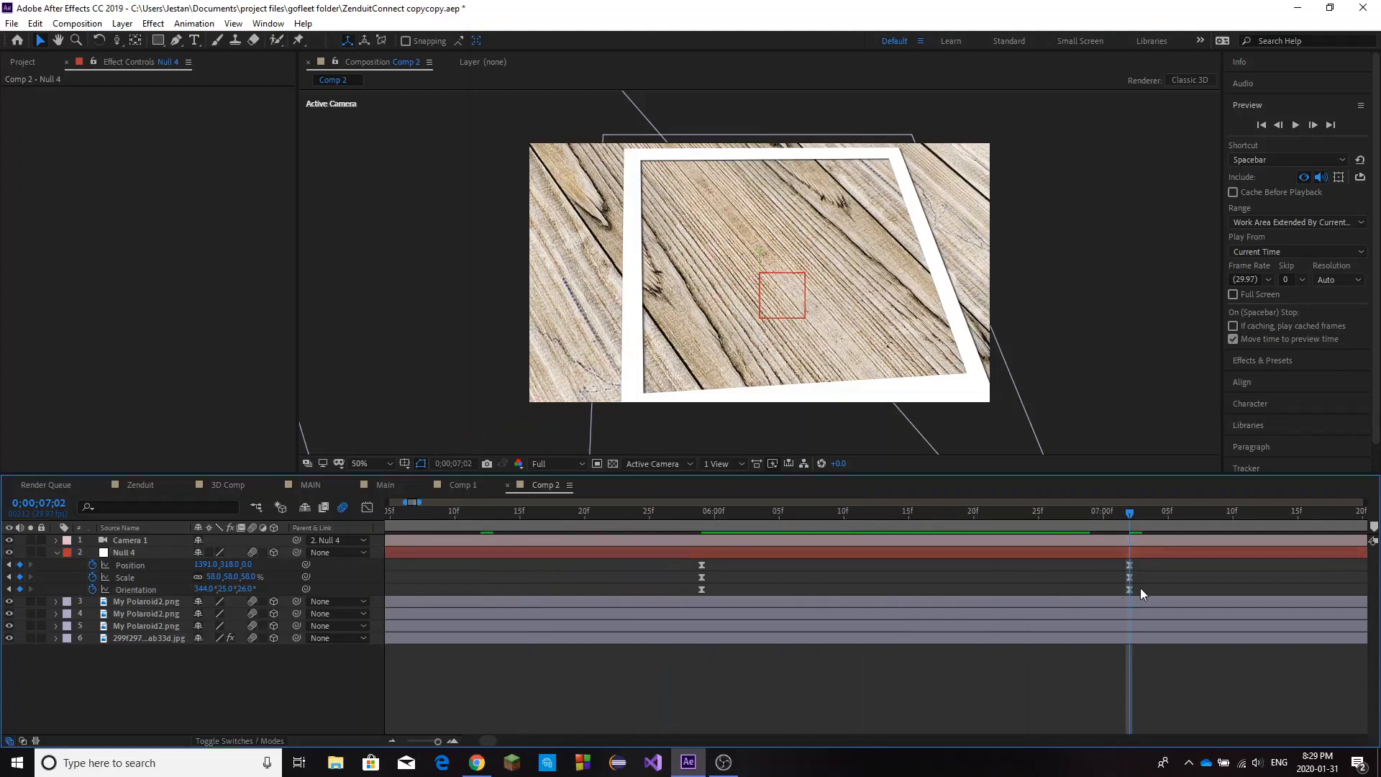
click(248, 577)
text(50)
key(BackSpace)
text(4)
key(Return)
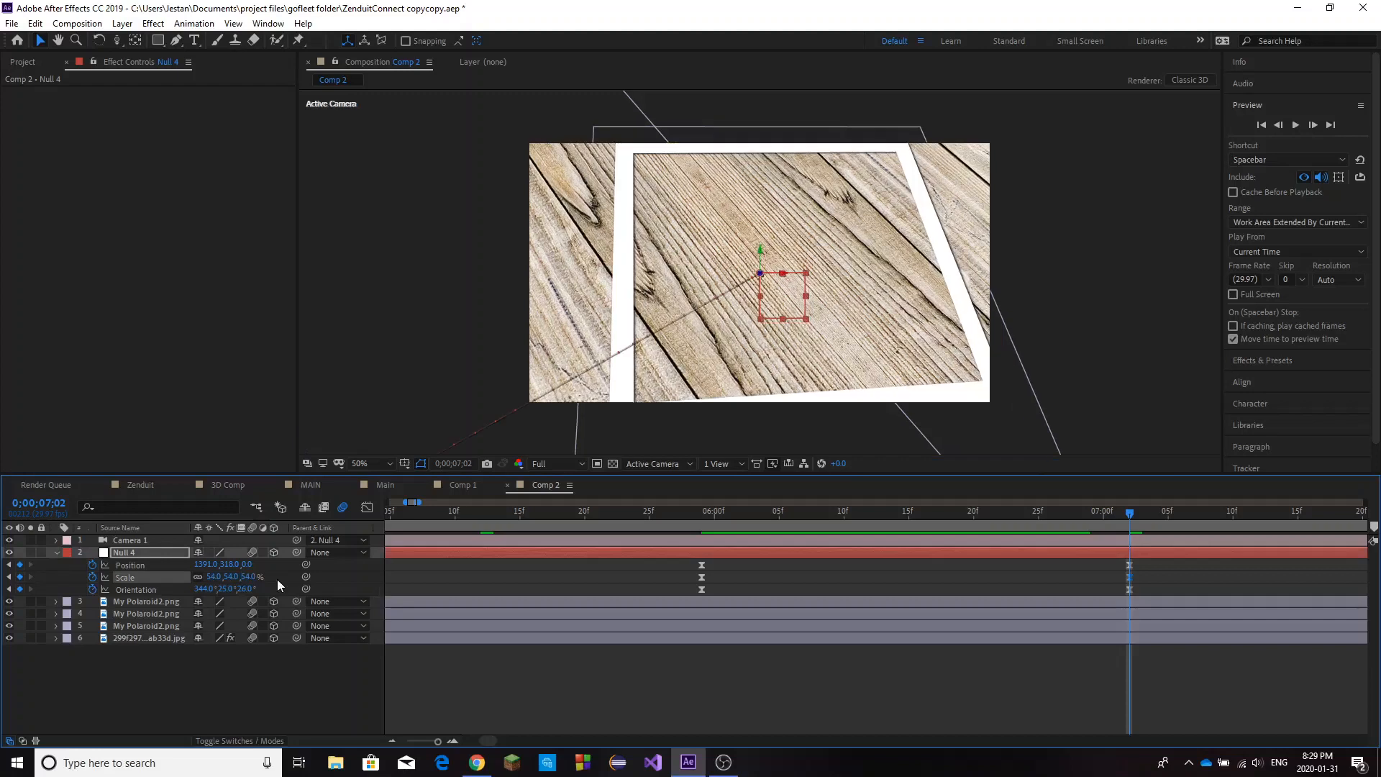
click(249, 577)
text(62)
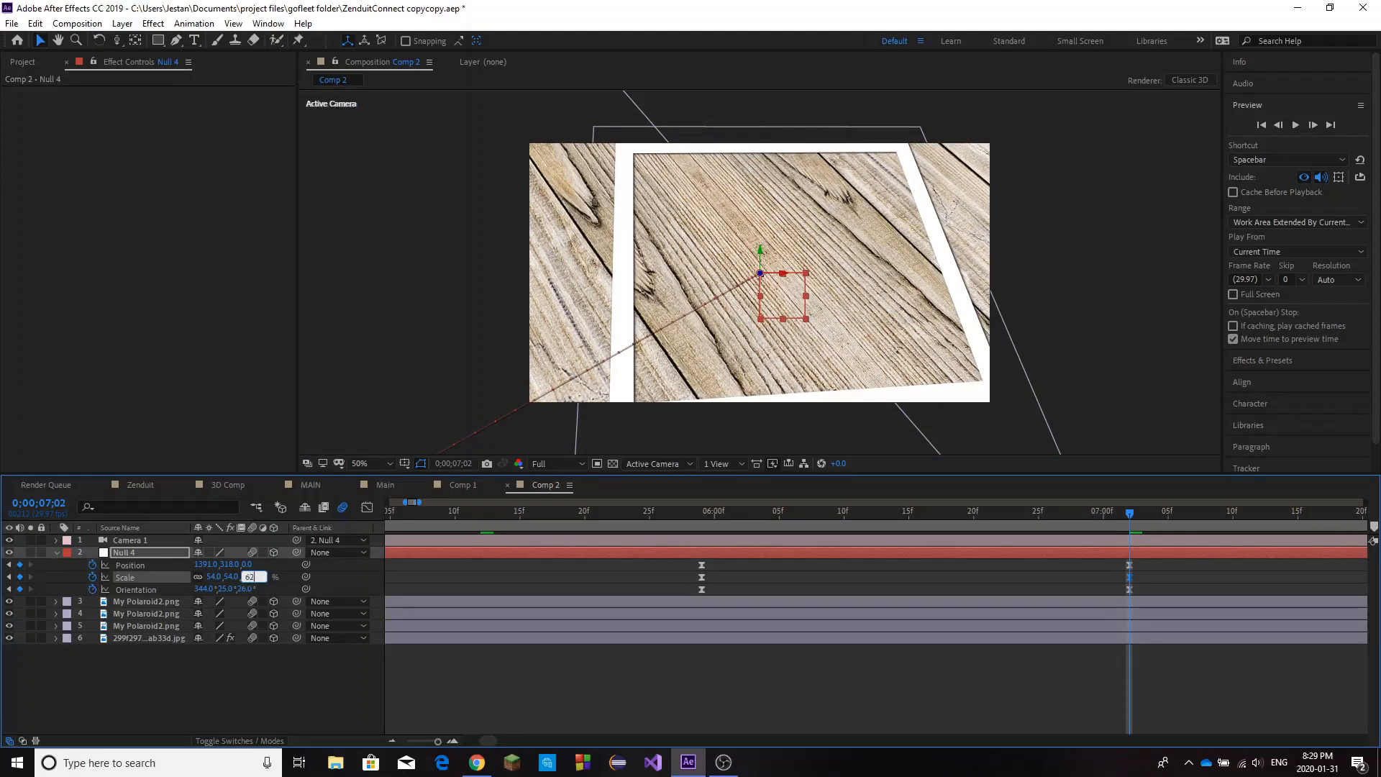
key(Return)
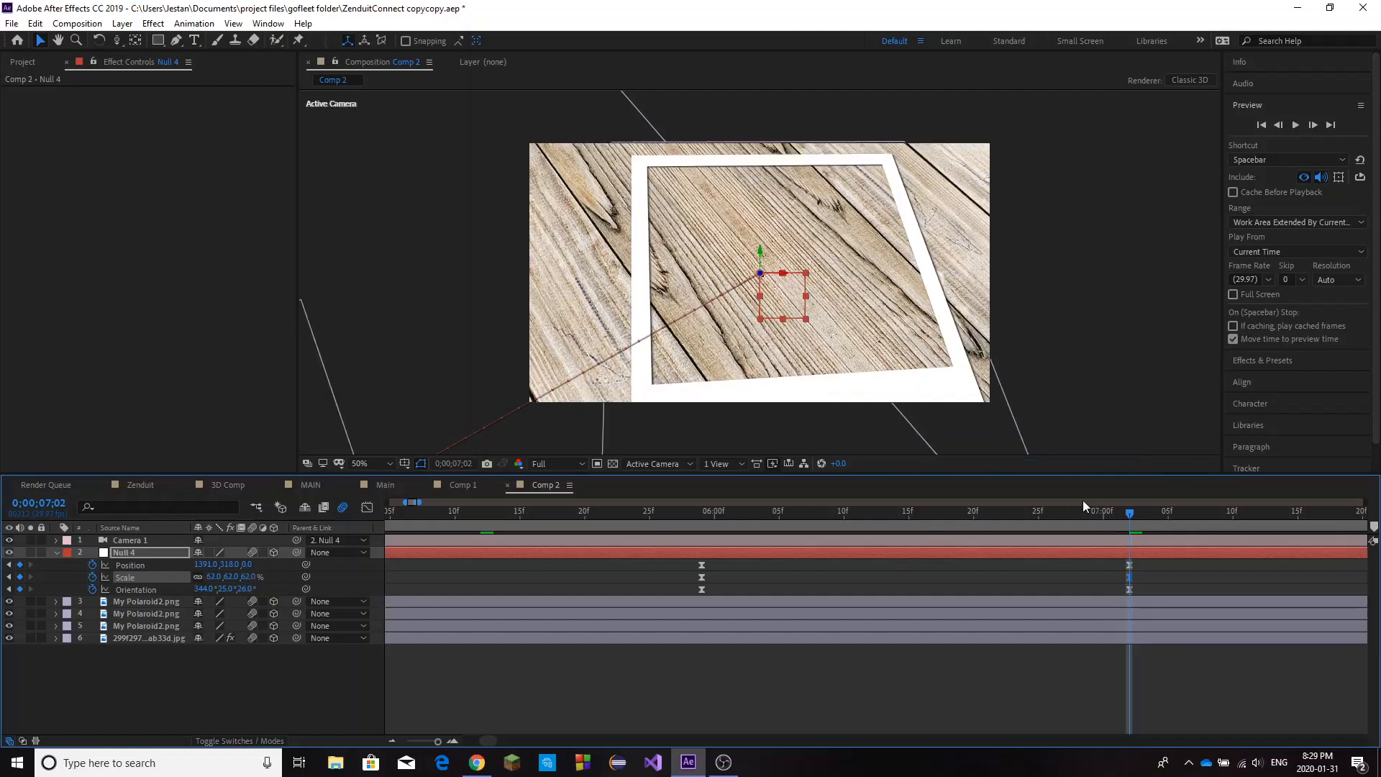
Shorten the work area to end at about 15.5 seconds, preview the camera animation and return to the start.
drag(872, 531, 473, 587)
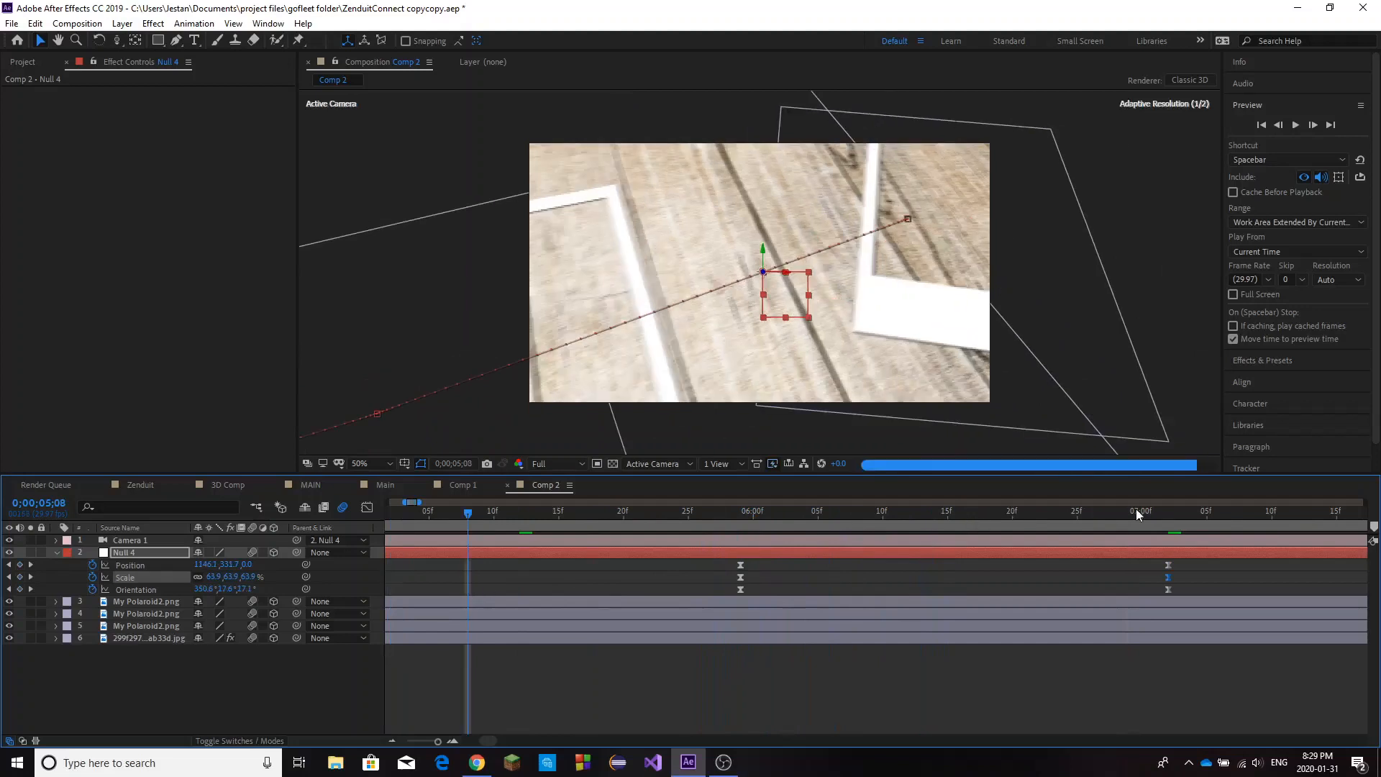
drag(406, 502, 371, 507)
drag(453, 520, 445, 596)
click(1367, 530)
drag(1365, 502, 490, 519)
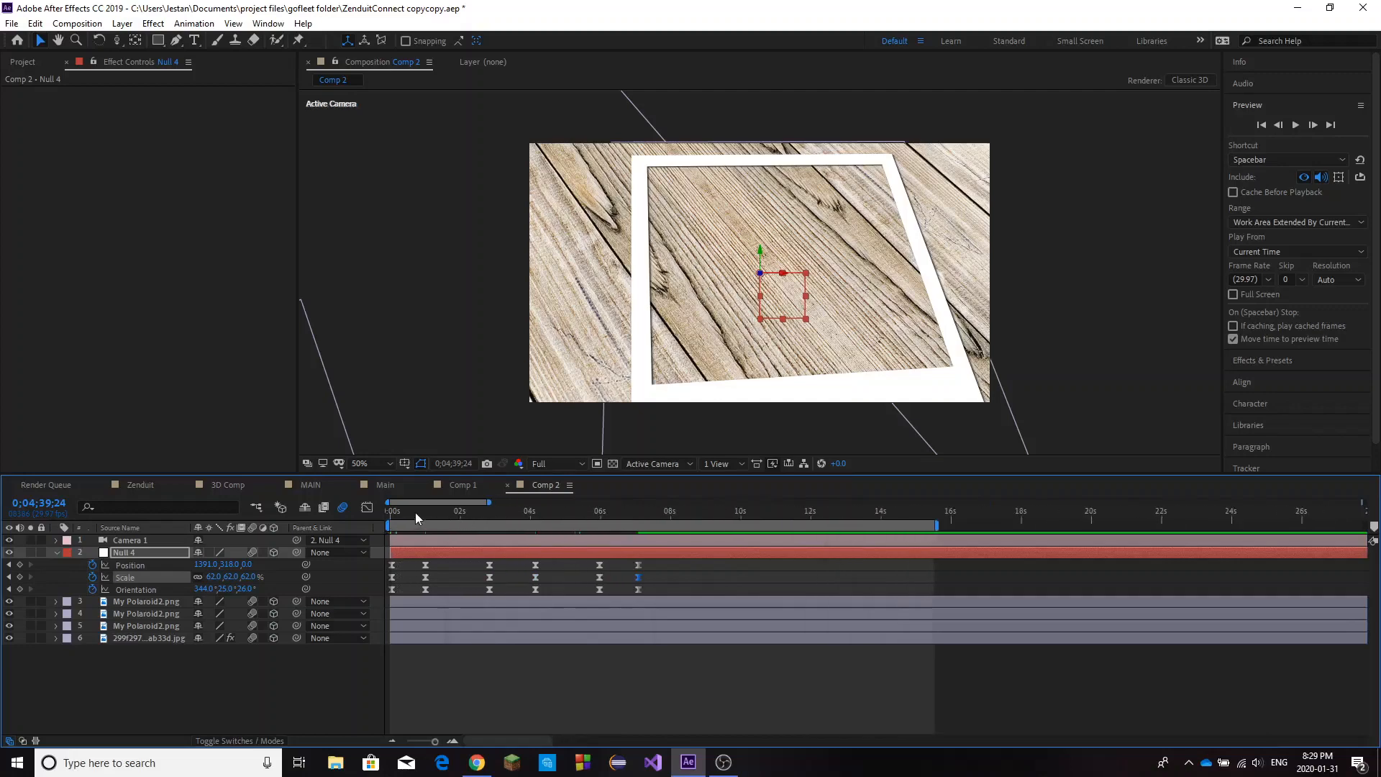
key(space)
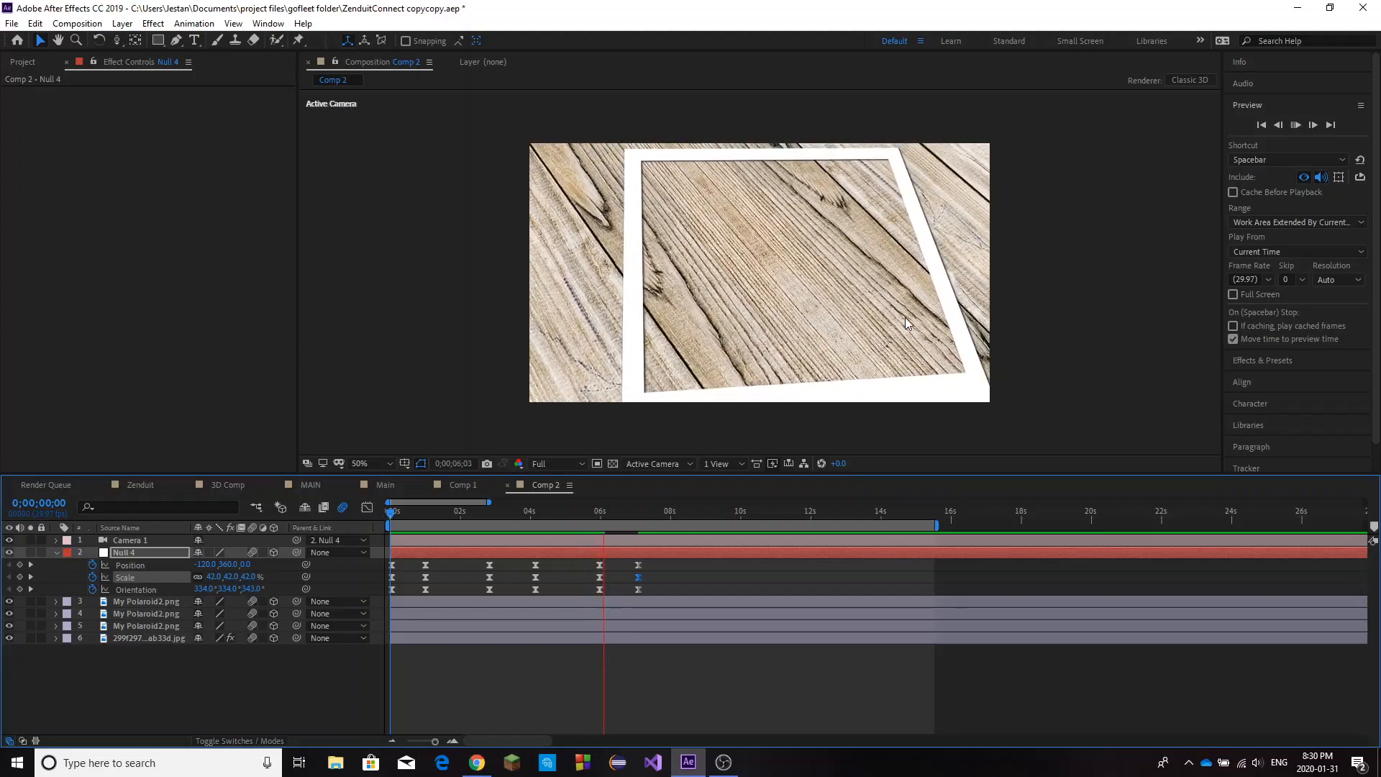
click(392, 515)
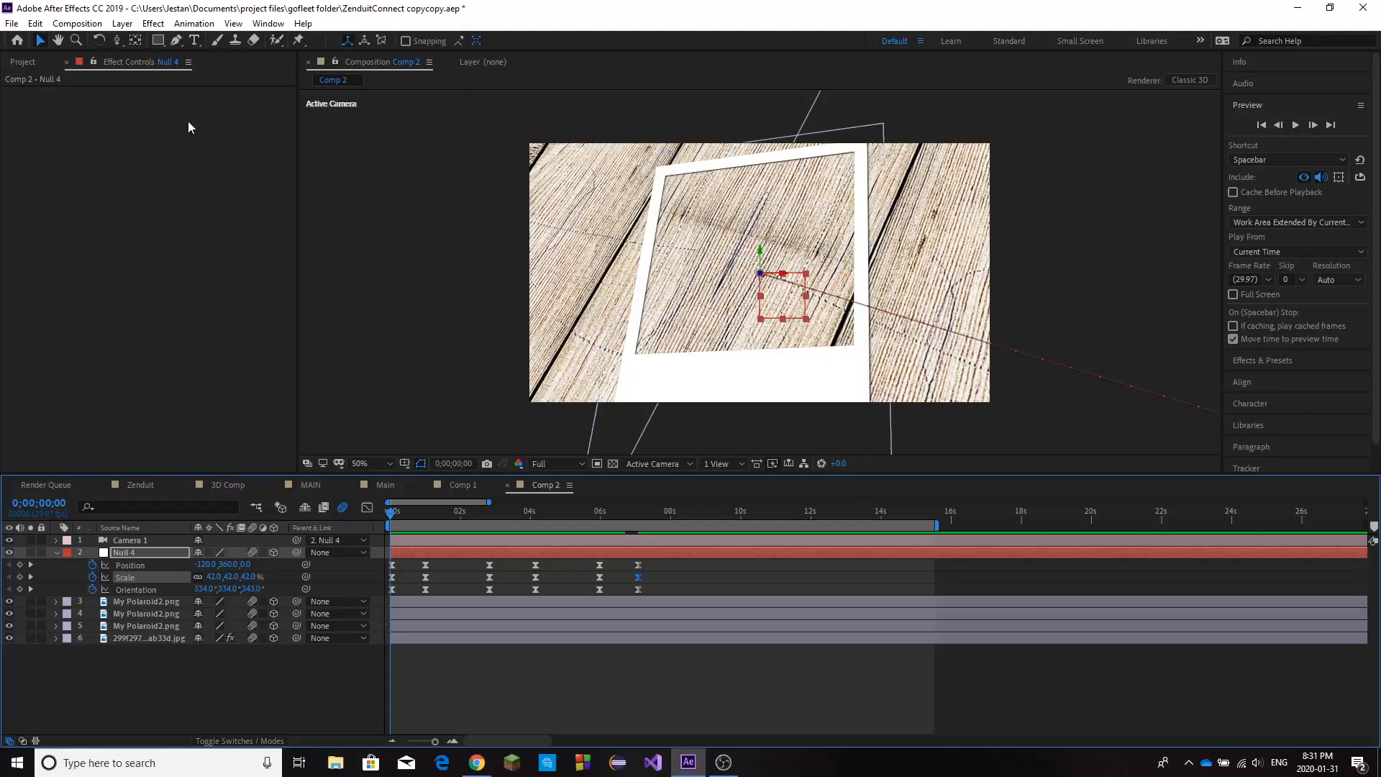
Bring male-female-icons.png from the desktop into the composition and make it a 3D layer.
click(1295, 13)
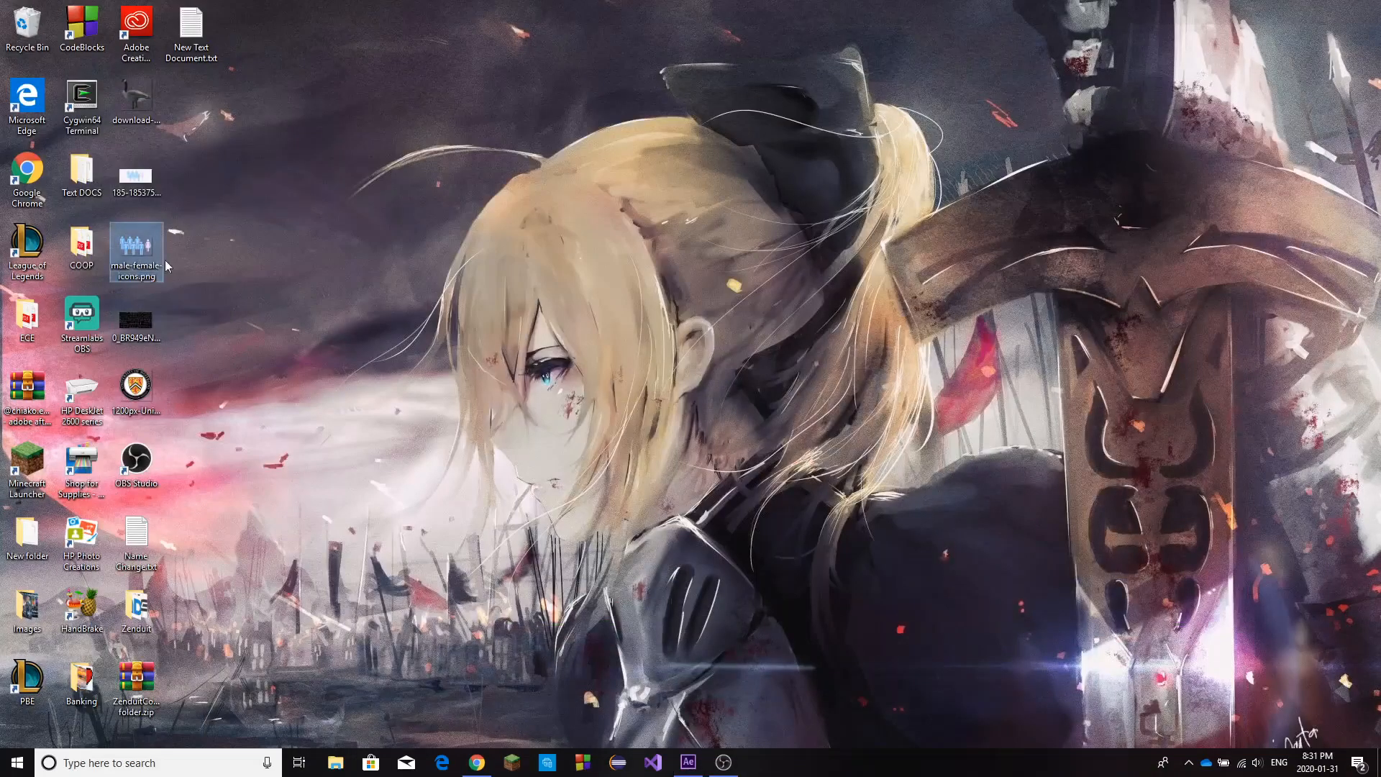
click(687, 764)
drag(685, 771, 667, 619)
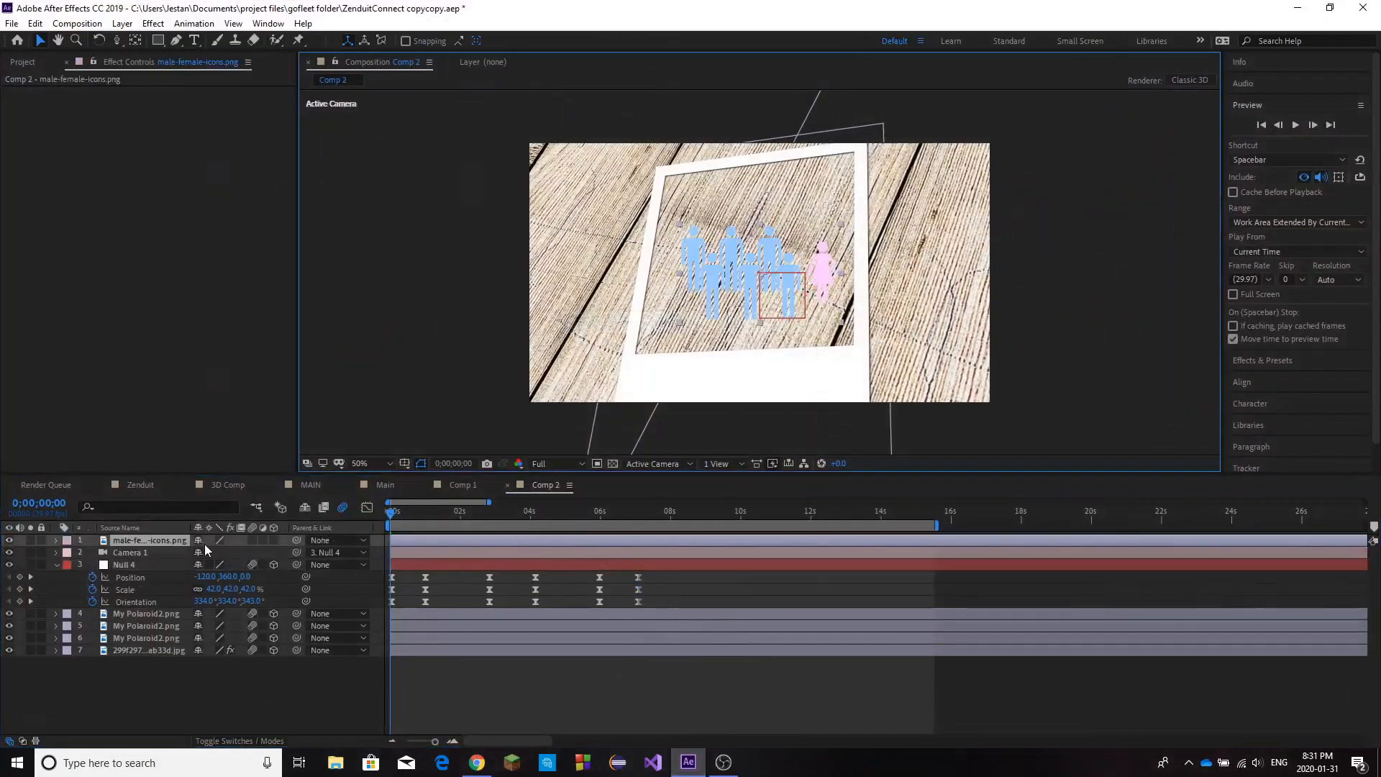
click(274, 541)
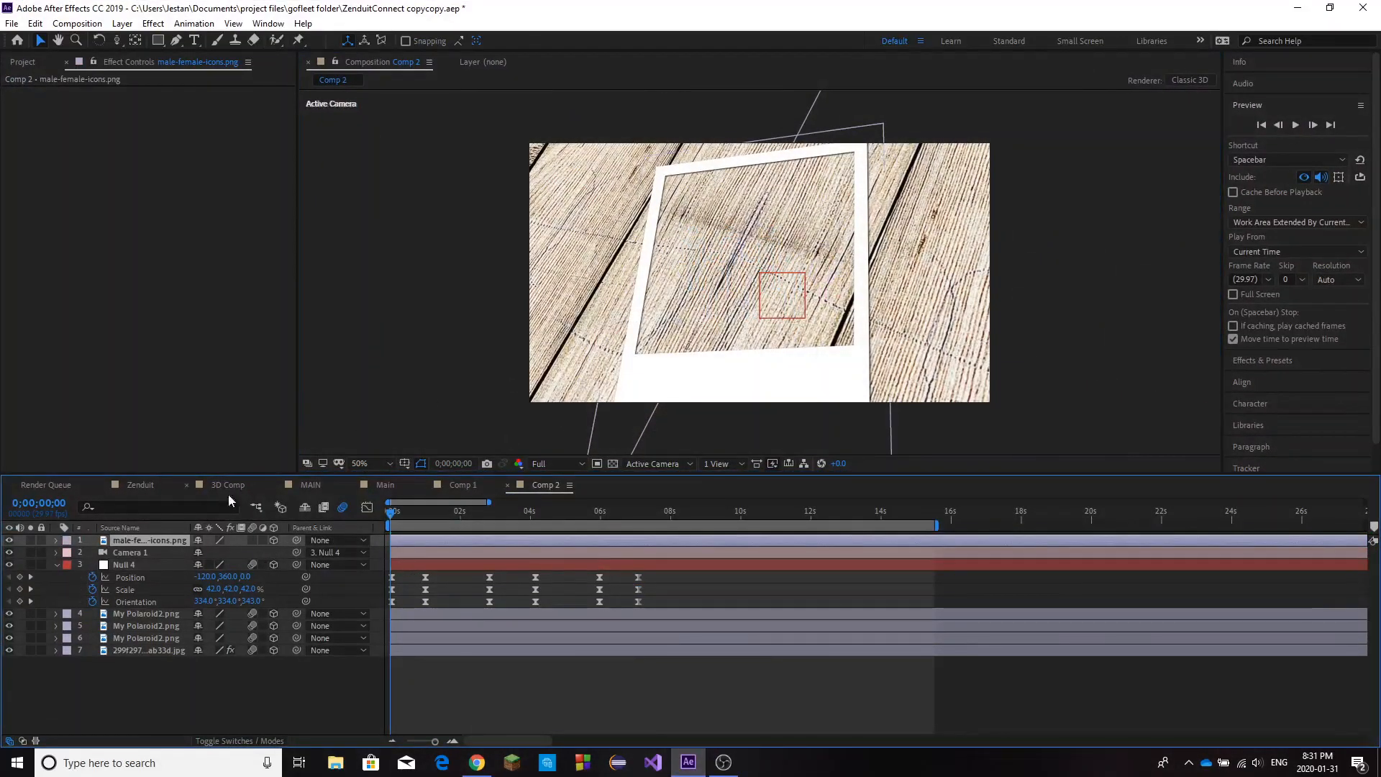
Scale the male-female-icons.png layer to 170% and view it over the middle polaroid at 0;00;03;02.
key(s)
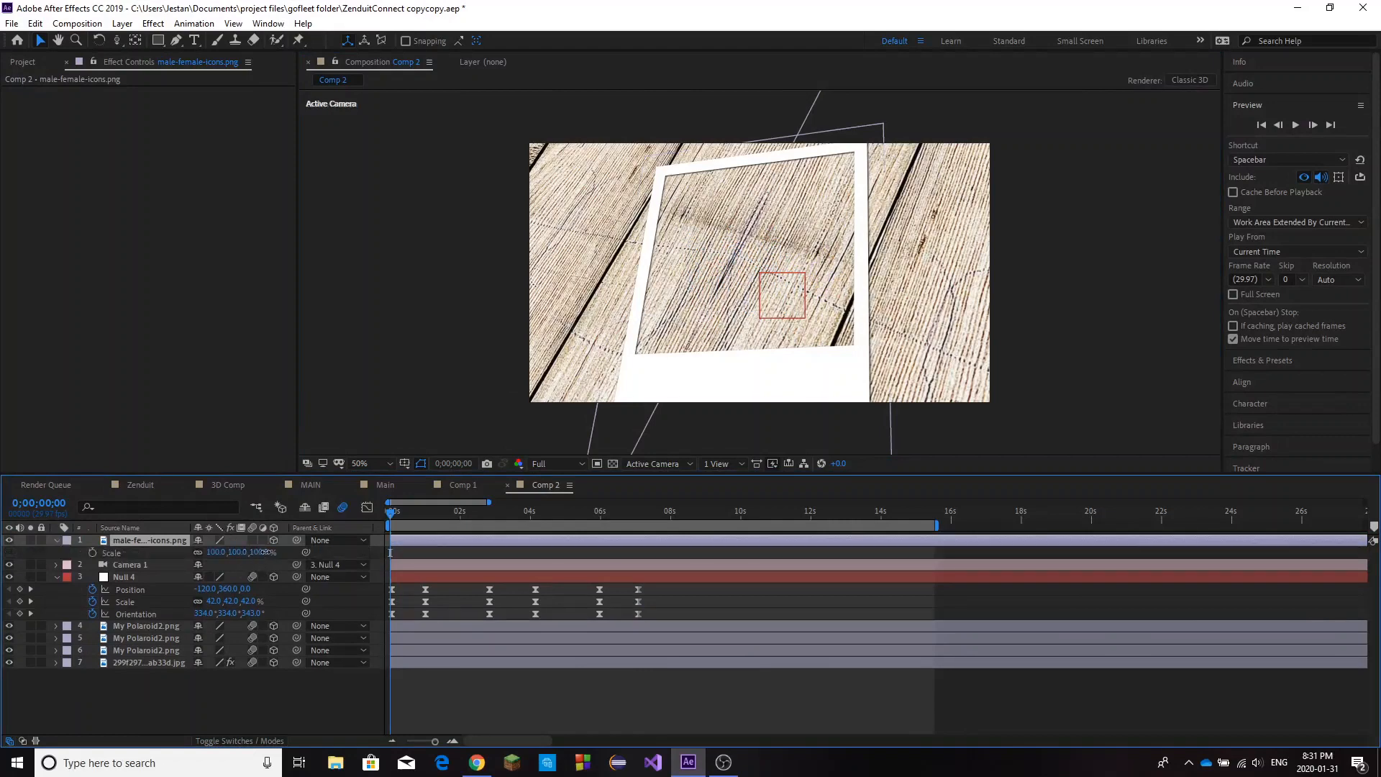
drag(256, 552, 305, 549)
scroll(545, 343, down, 7)
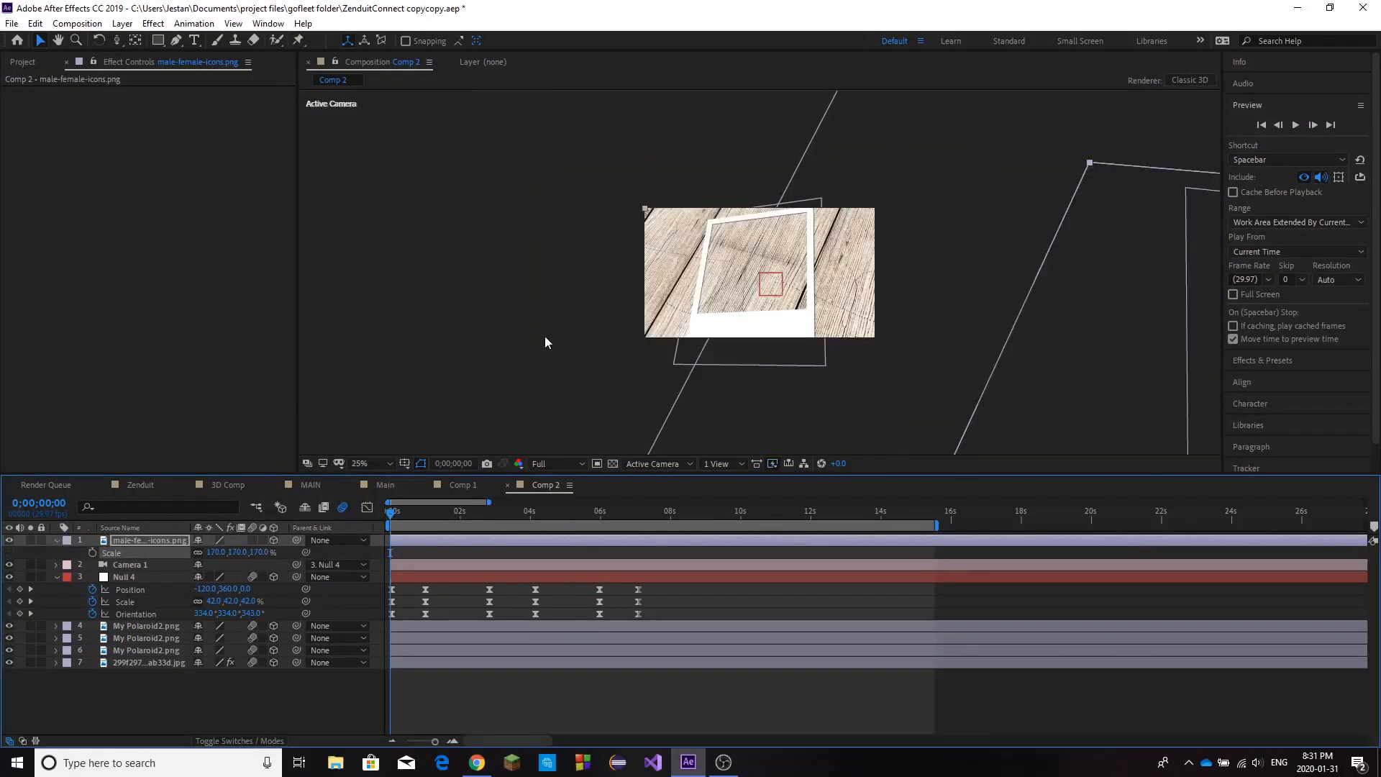
scroll(546, 343, down, 1)
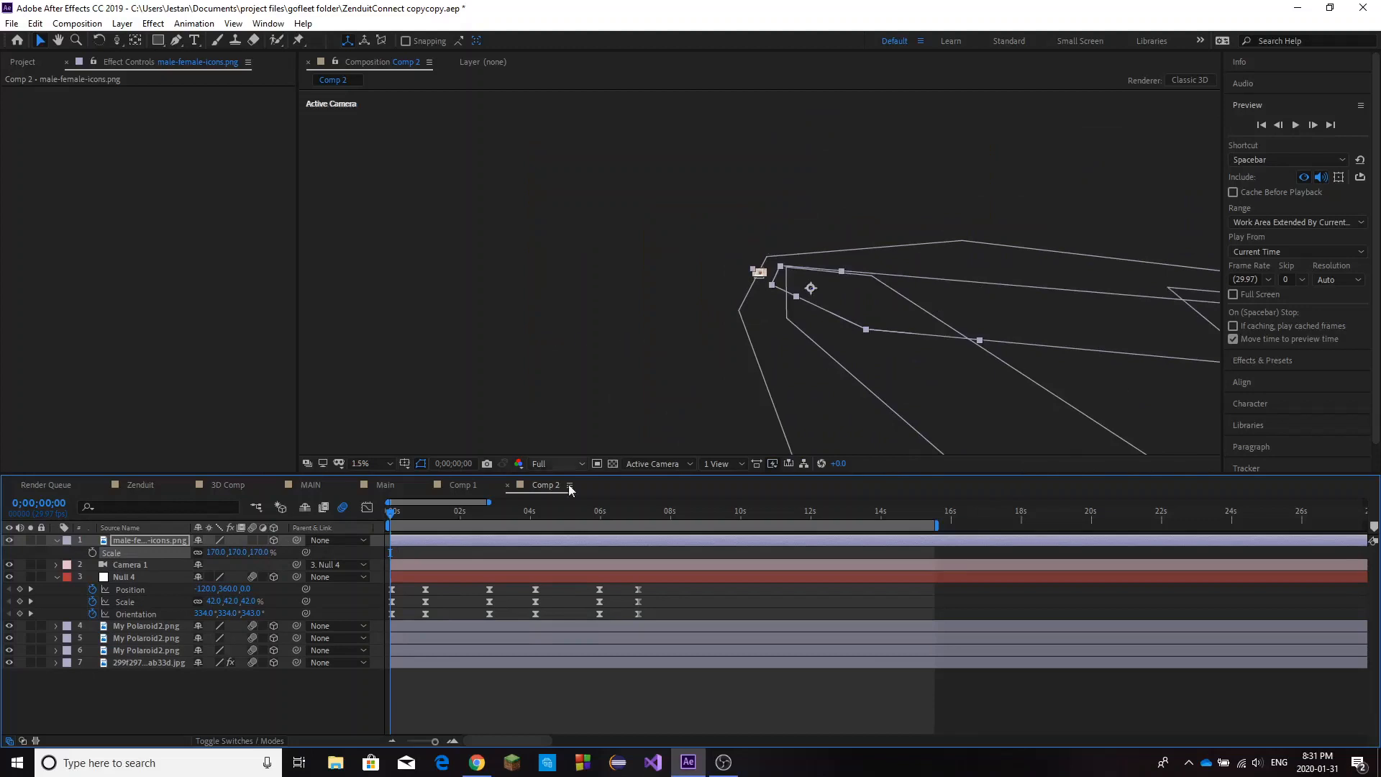
drag(460, 518, 498, 515)
scroll(827, 305, up, 8)
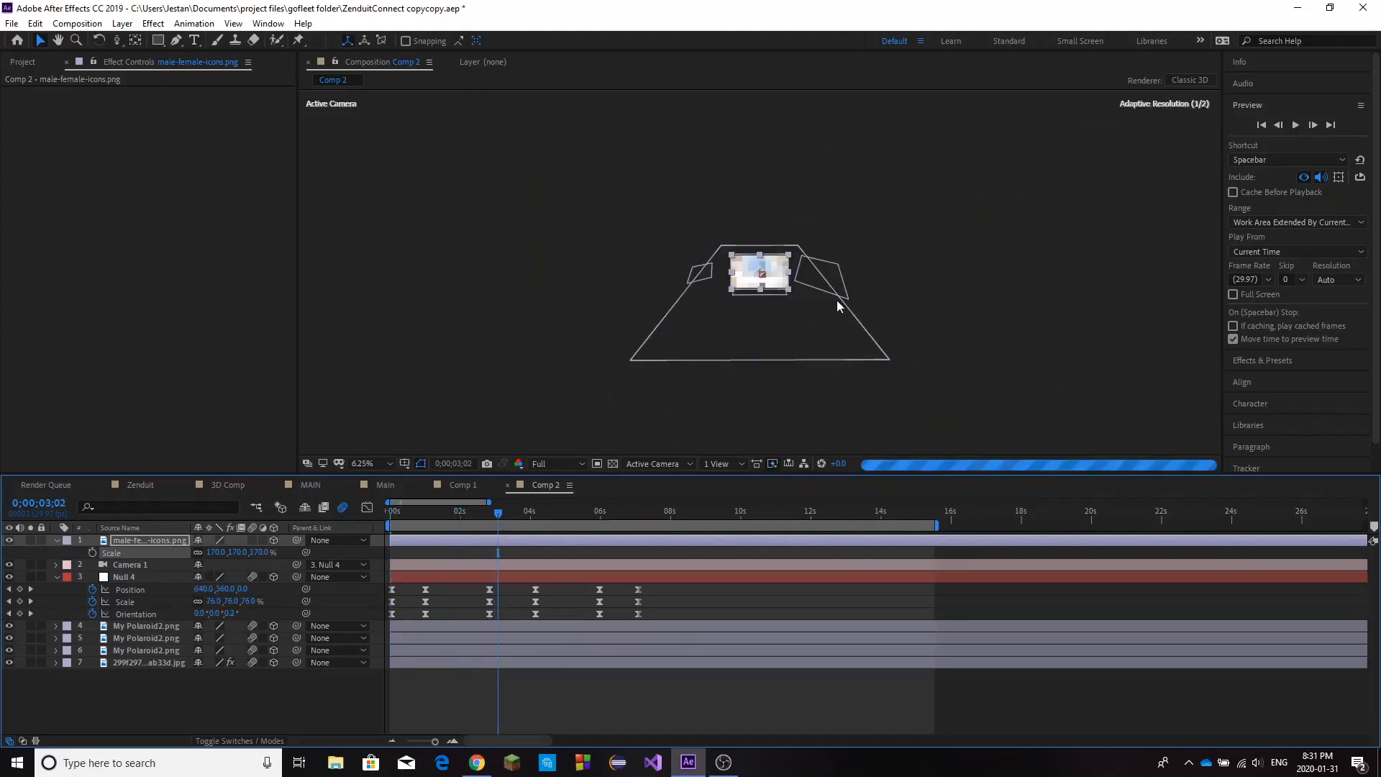
click(733, 202)
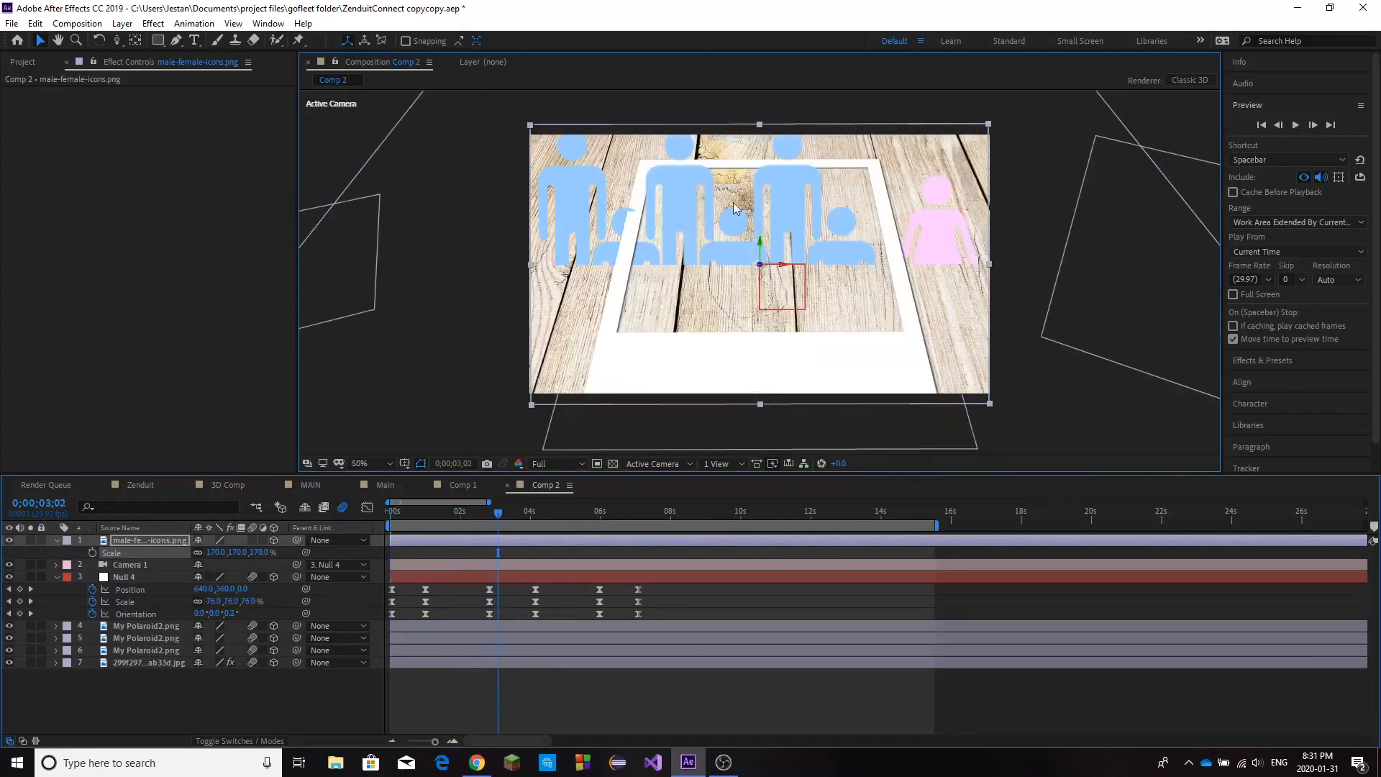
Show the Position, Scale and rotation properties of the male-female-icons.png layer together.
click(154, 546)
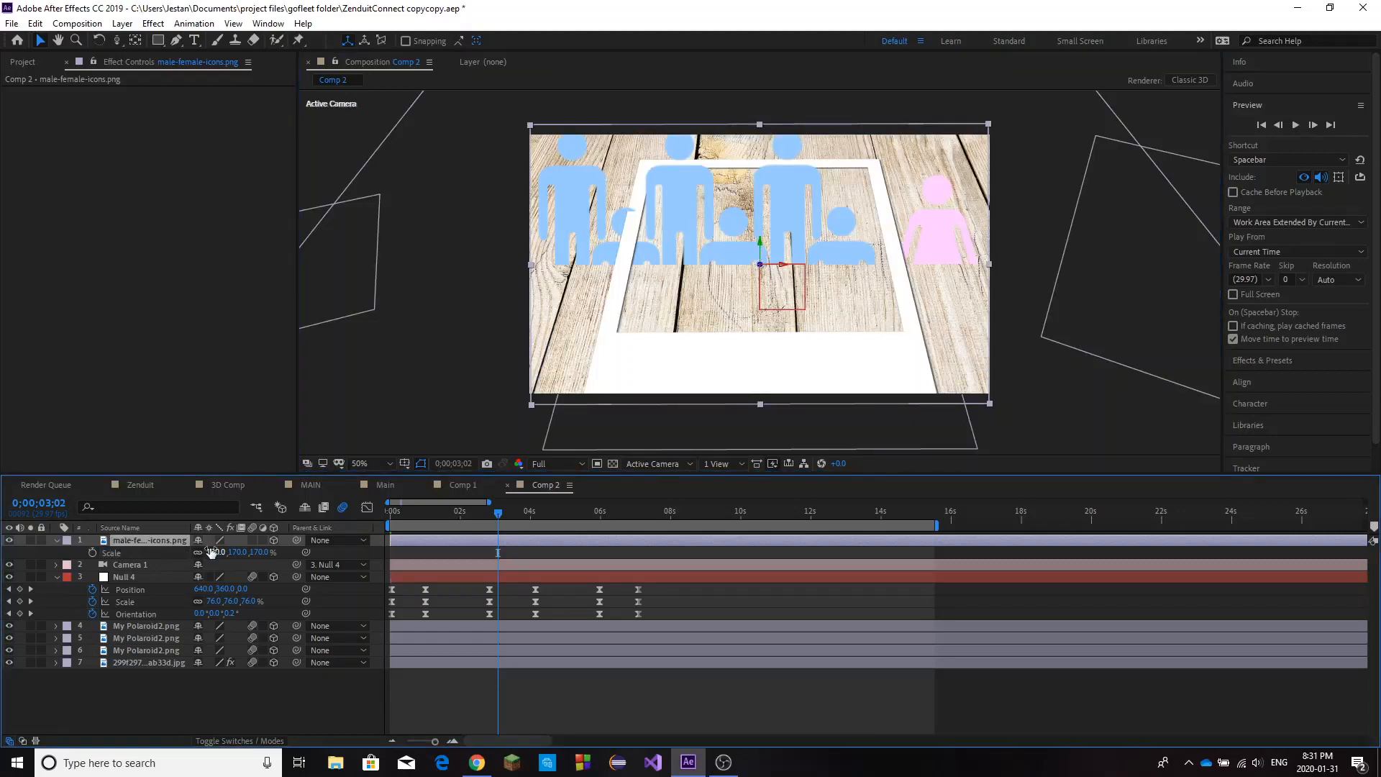
key(p)
key(s)
key(shift+p)
key(shift+r)
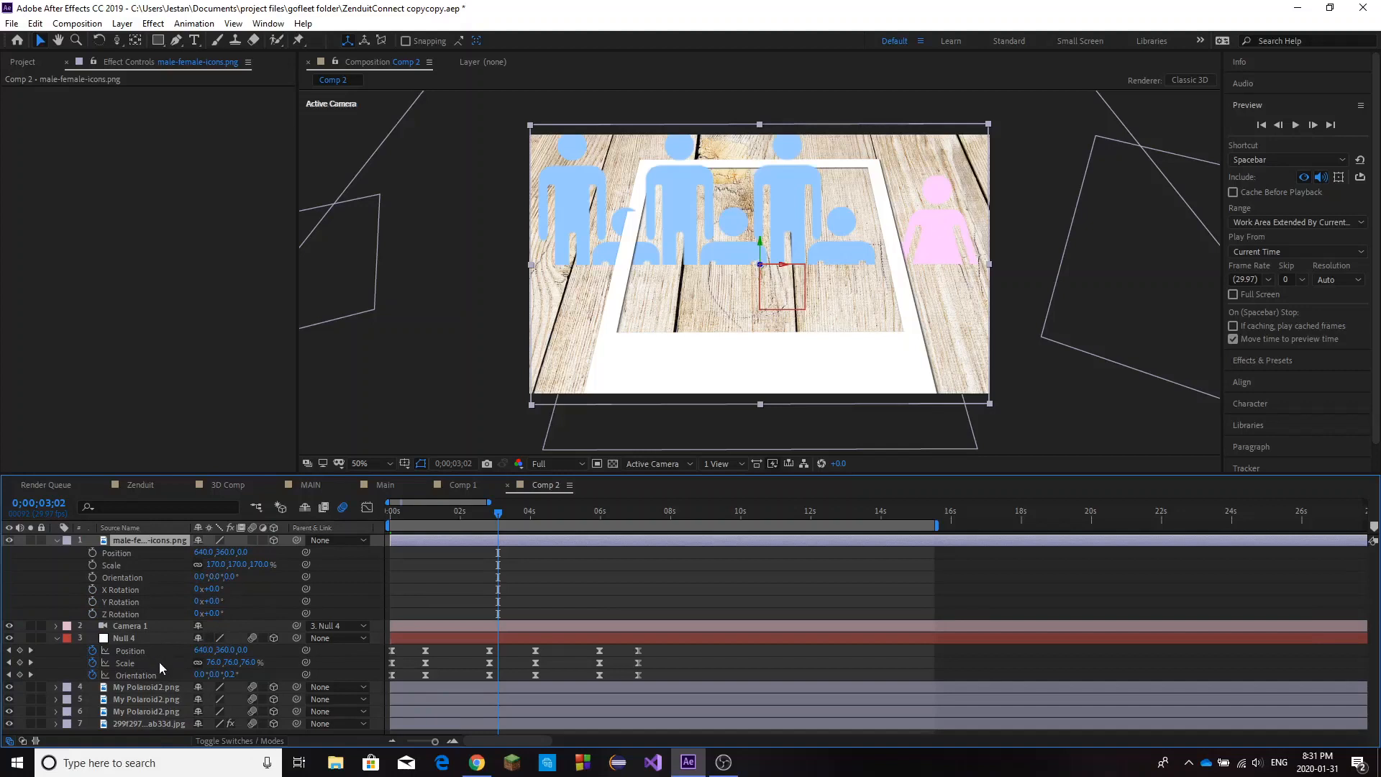
Check the middle polaroid layer's orientation and set the X orientation of the male-female-icons.png layer to 313° to match.
click(126, 638)
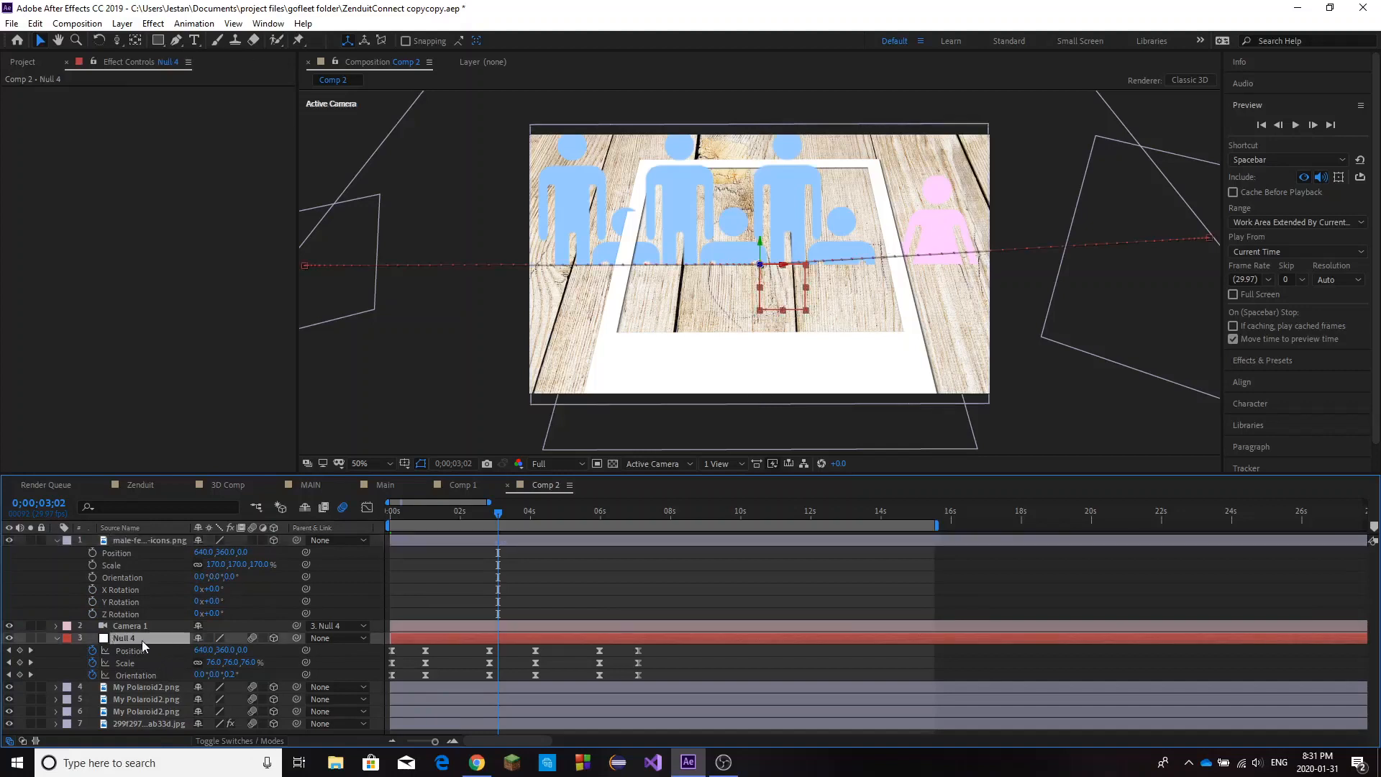
click(136, 688)
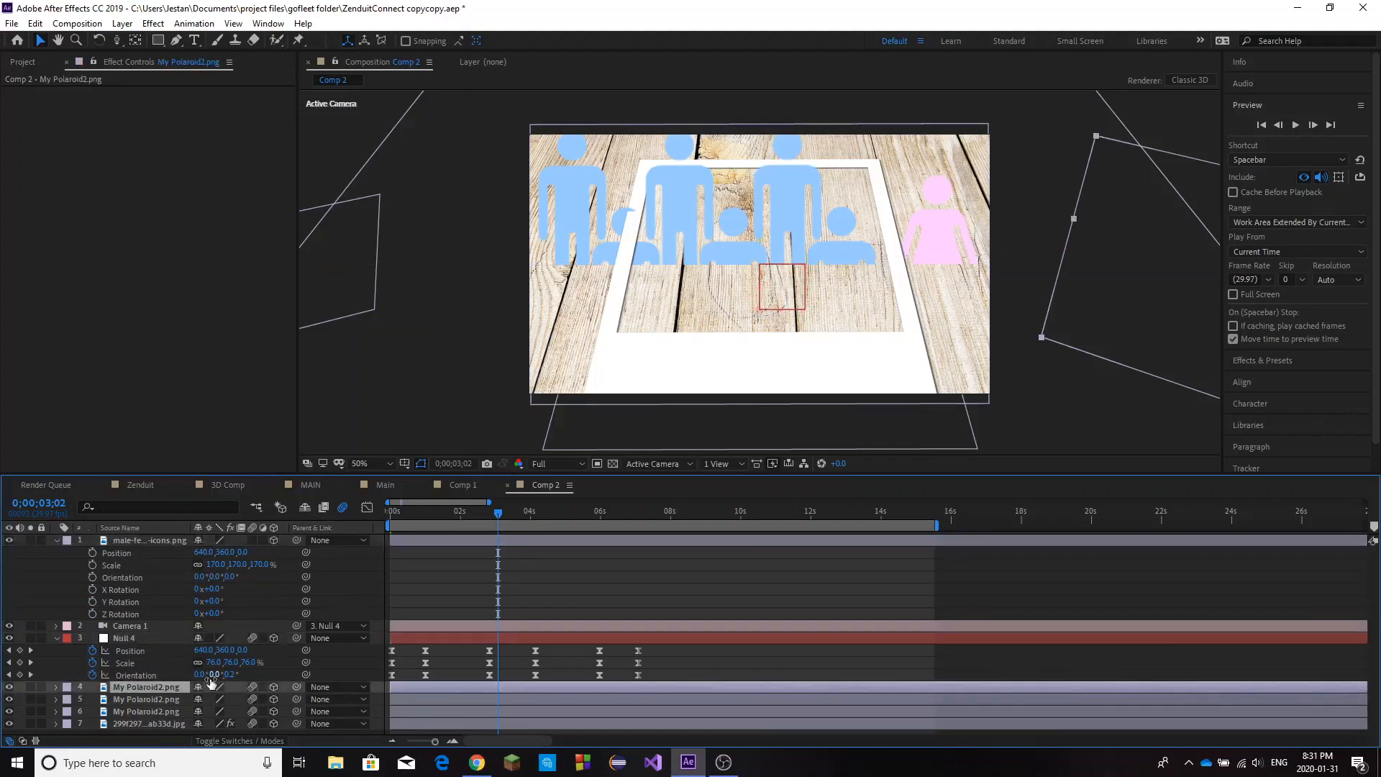
key(r)
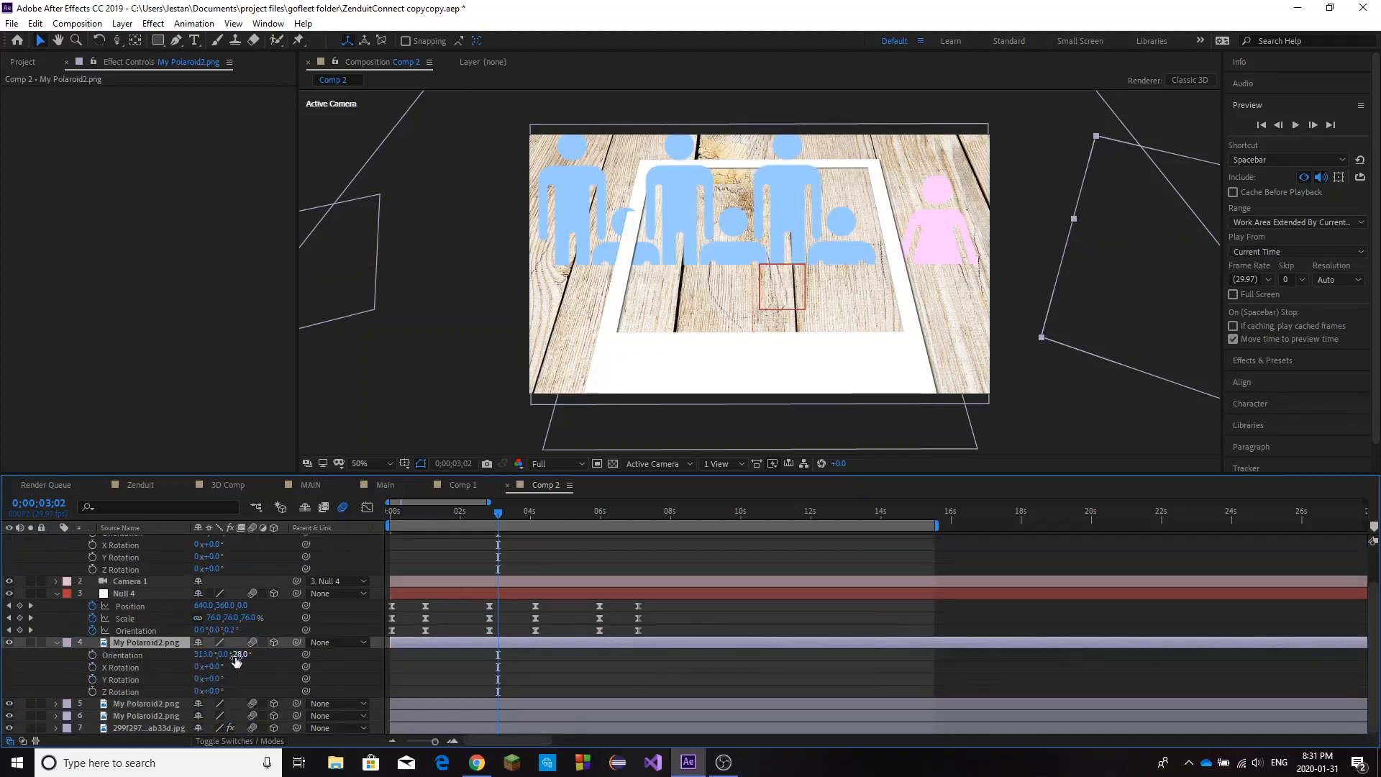
scroll(232, 658, up, 2)
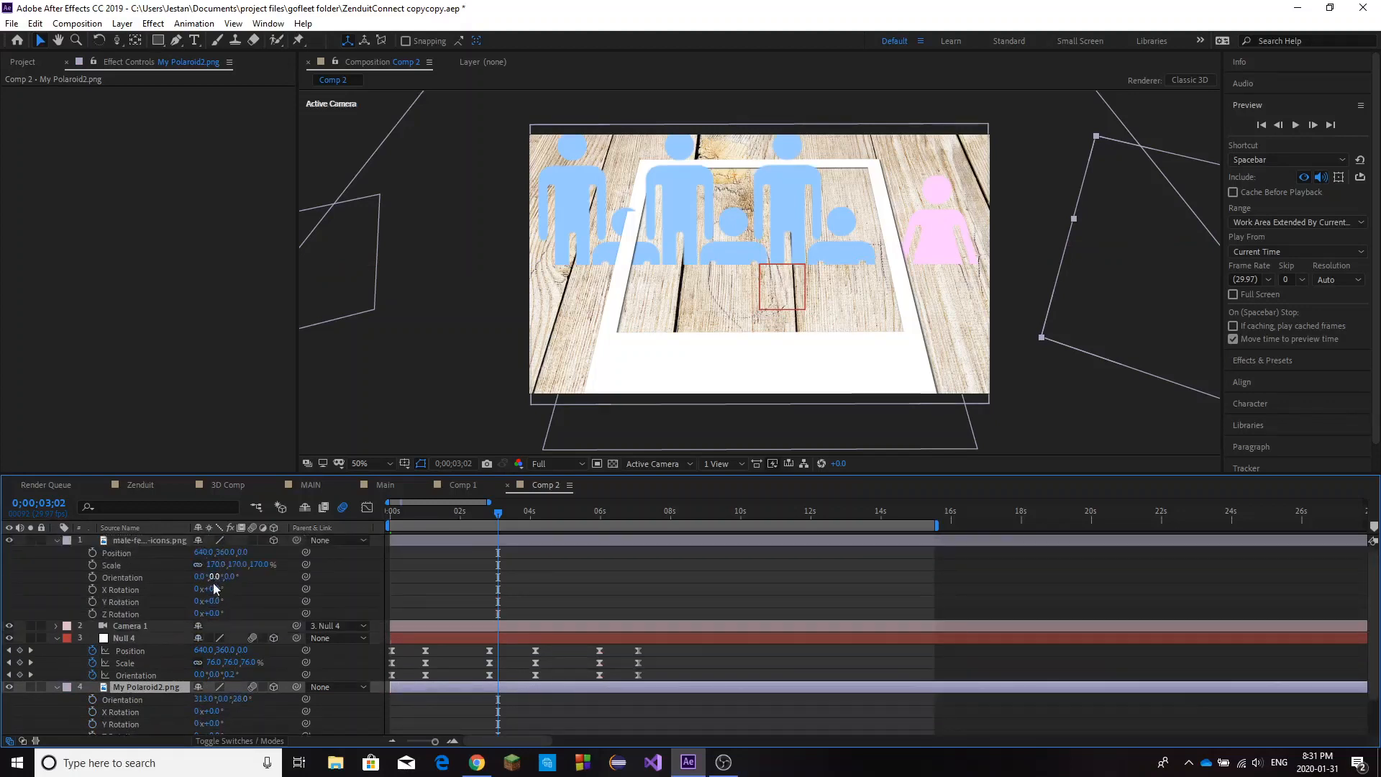
click(197, 576)
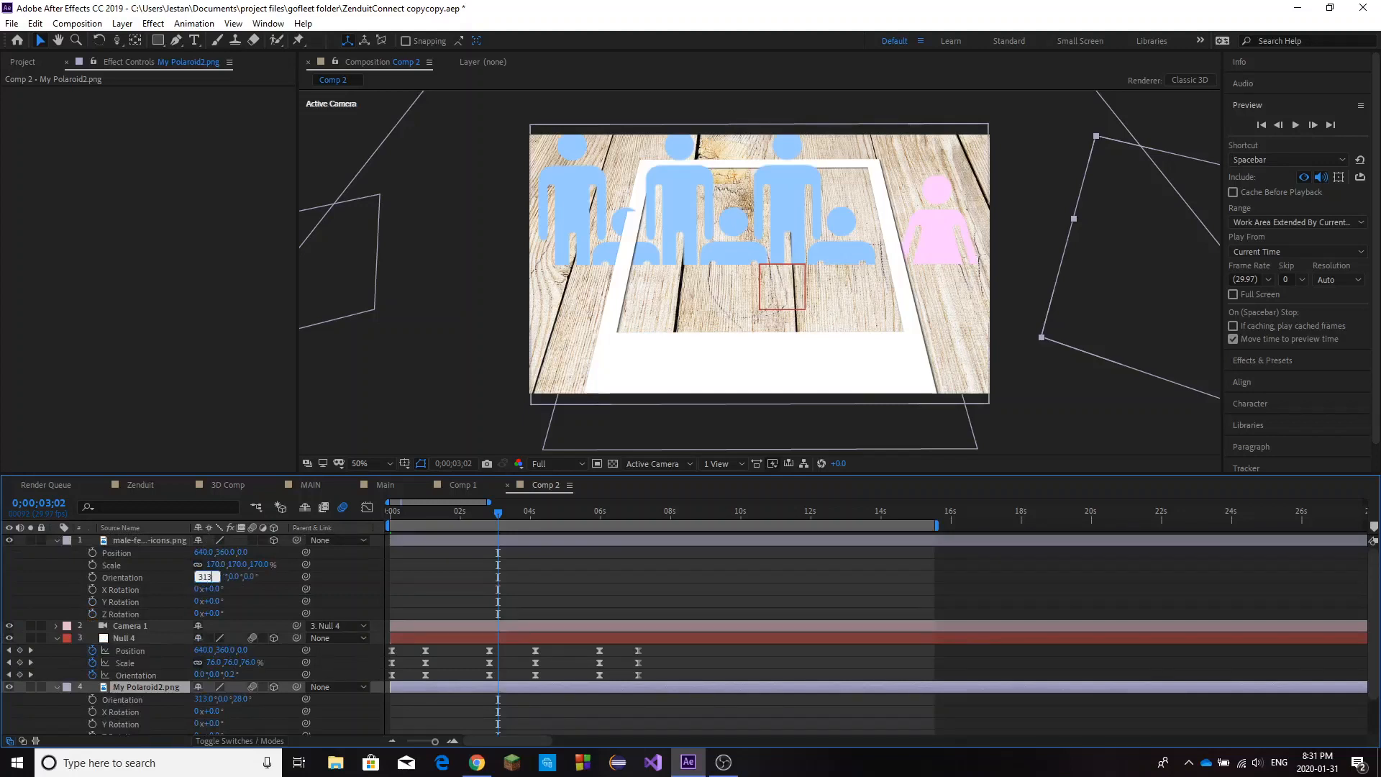
click(192, 576)
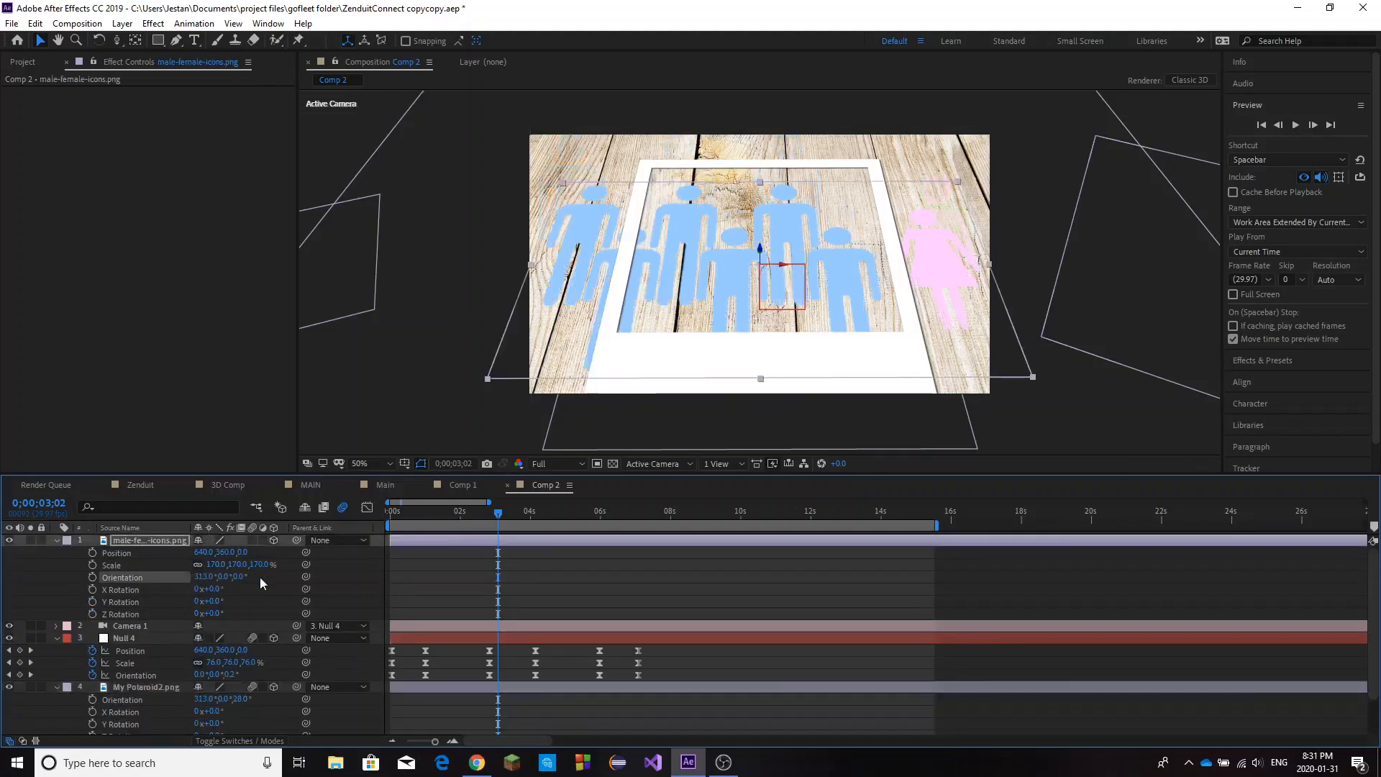
Try a Z orientation of 28° on the male-female-icons.png layer and set it back to 0°.
click(240, 577)
text(28)
key(Return)
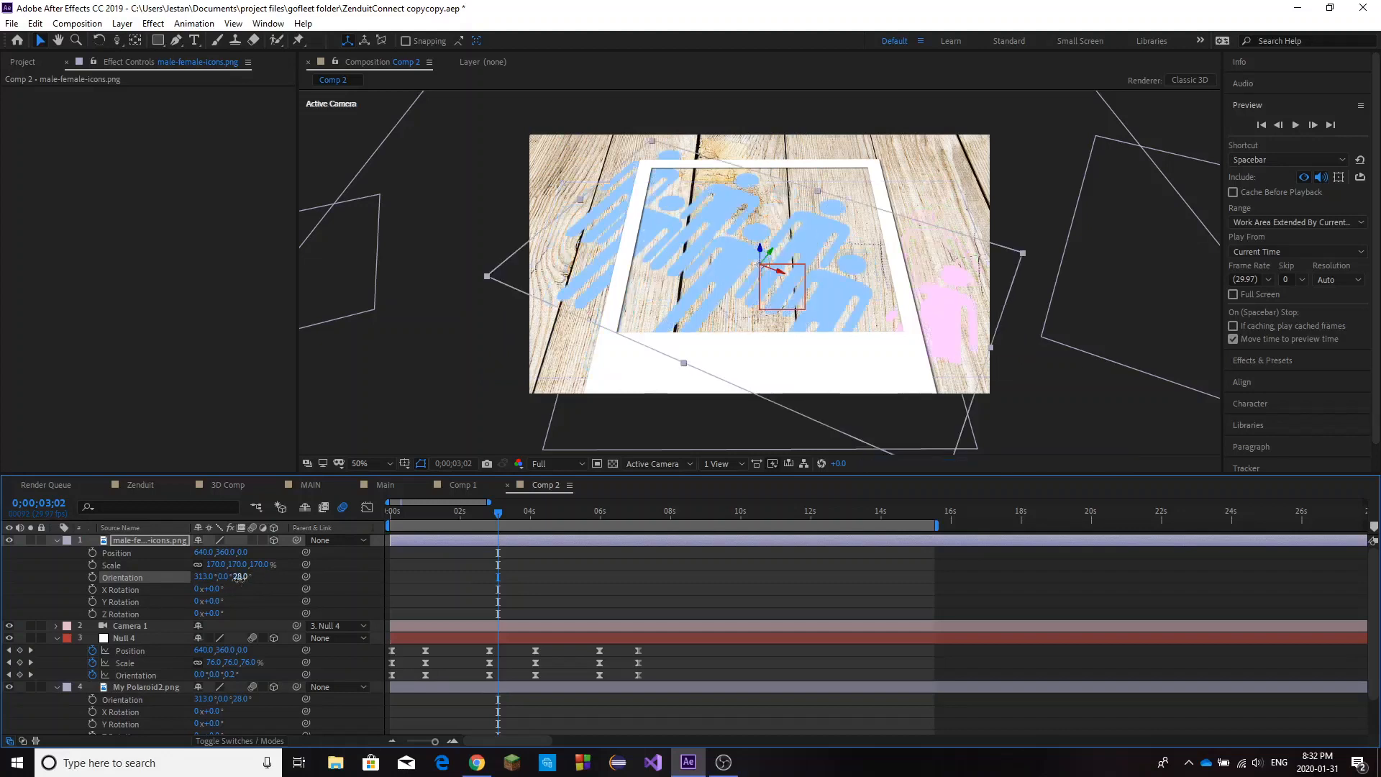
click(240, 577)
text(0)
key(Return)
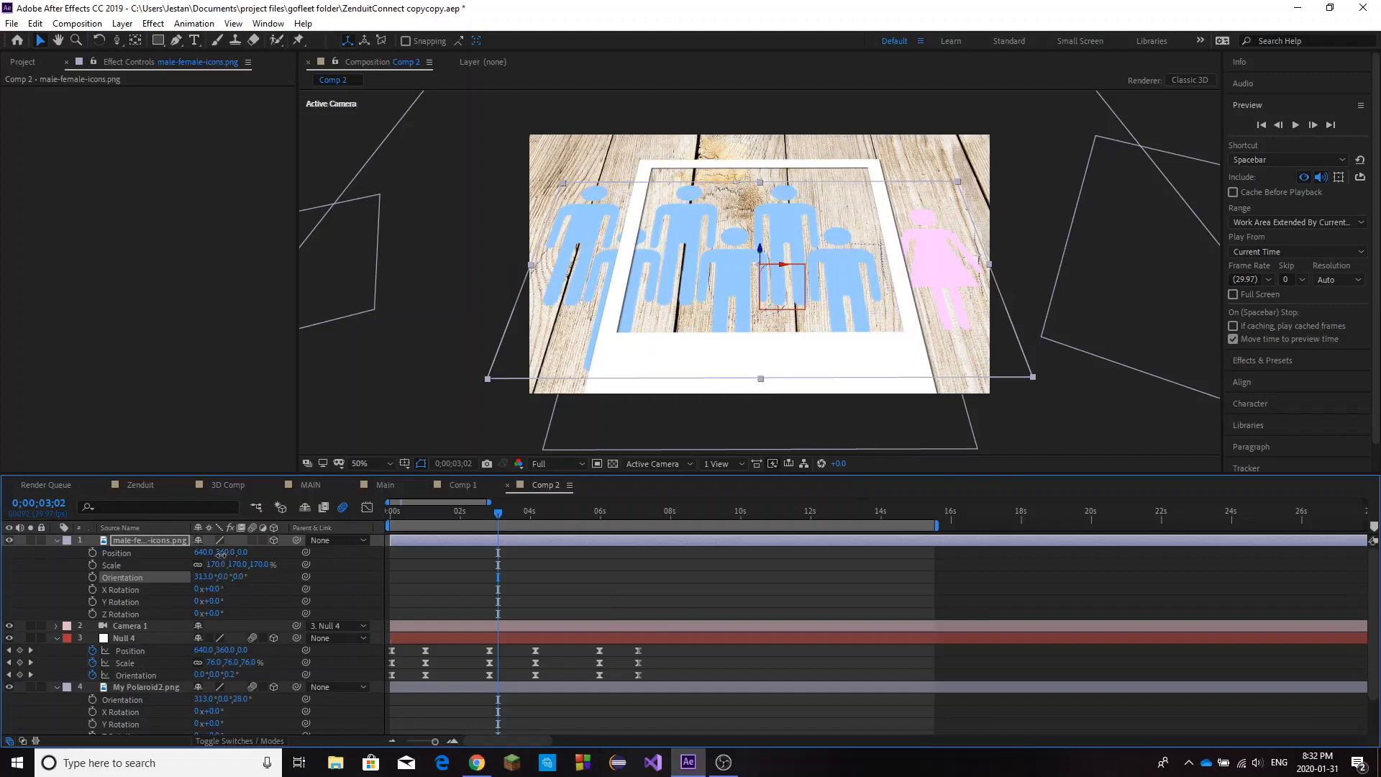
Set the male-female-icons.png layer's Y position to 340 and its scale to 104% to fit it inside the polaroid frame.
drag(221, 552, 209, 589)
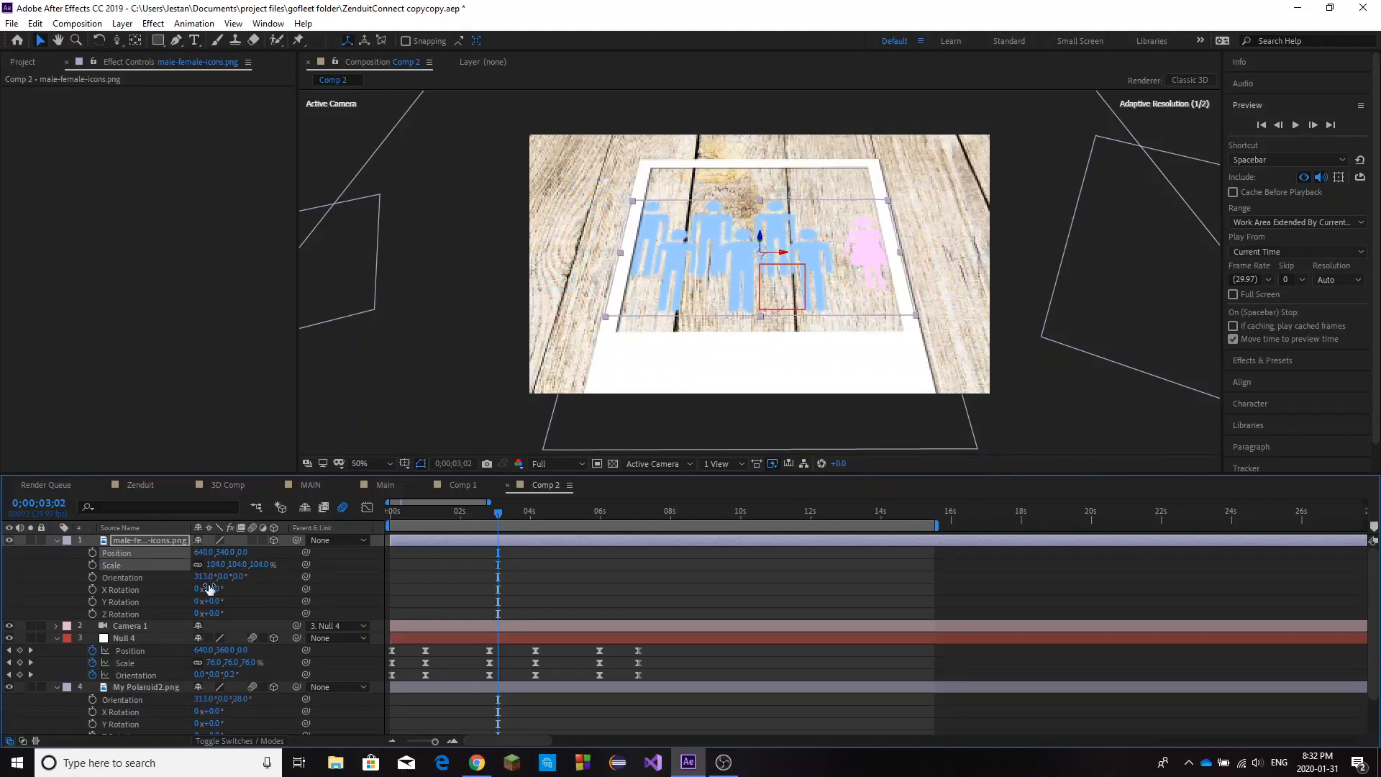
click(1024, 362)
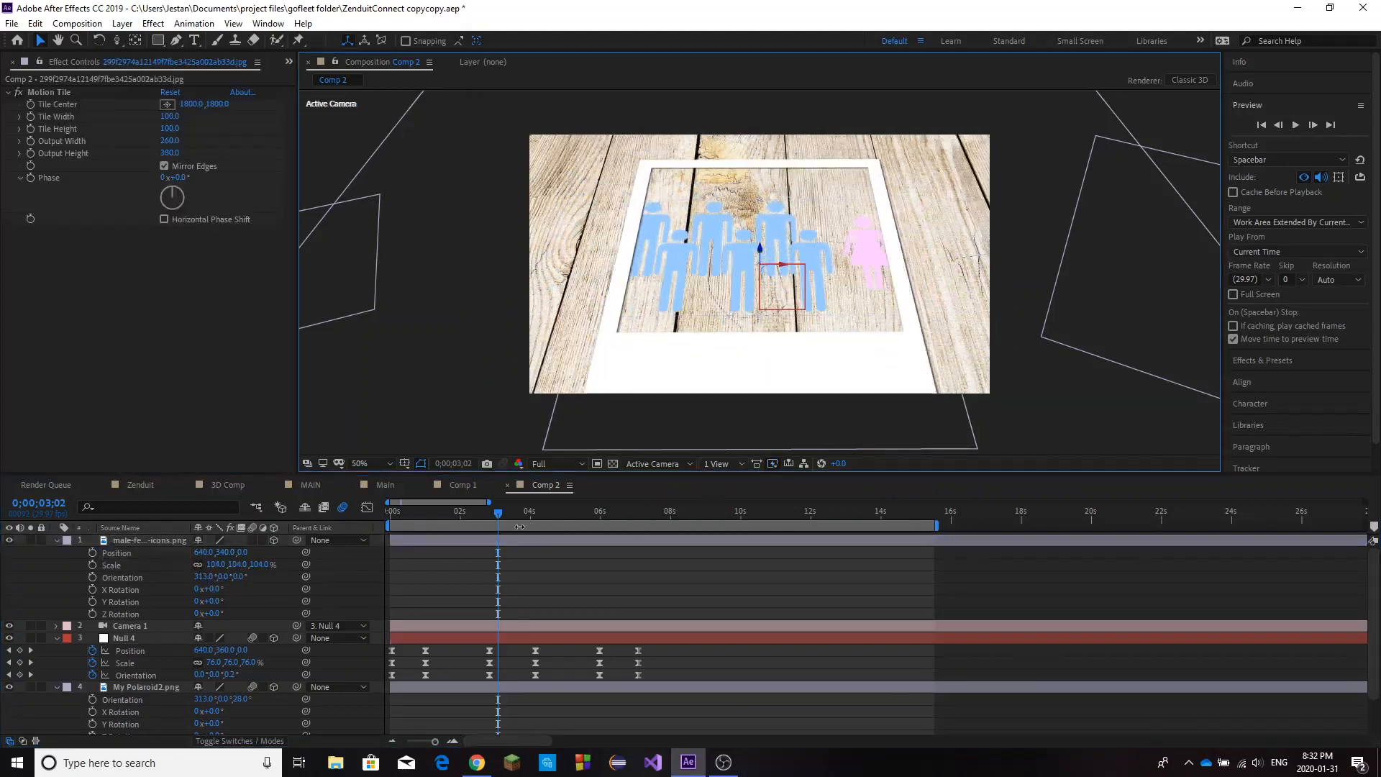
Collapse the male-female-icons.png and Null 4 layer properties and preview the camera move from about 0;00;02;11.
click(57, 540)
click(58, 565)
key(space)
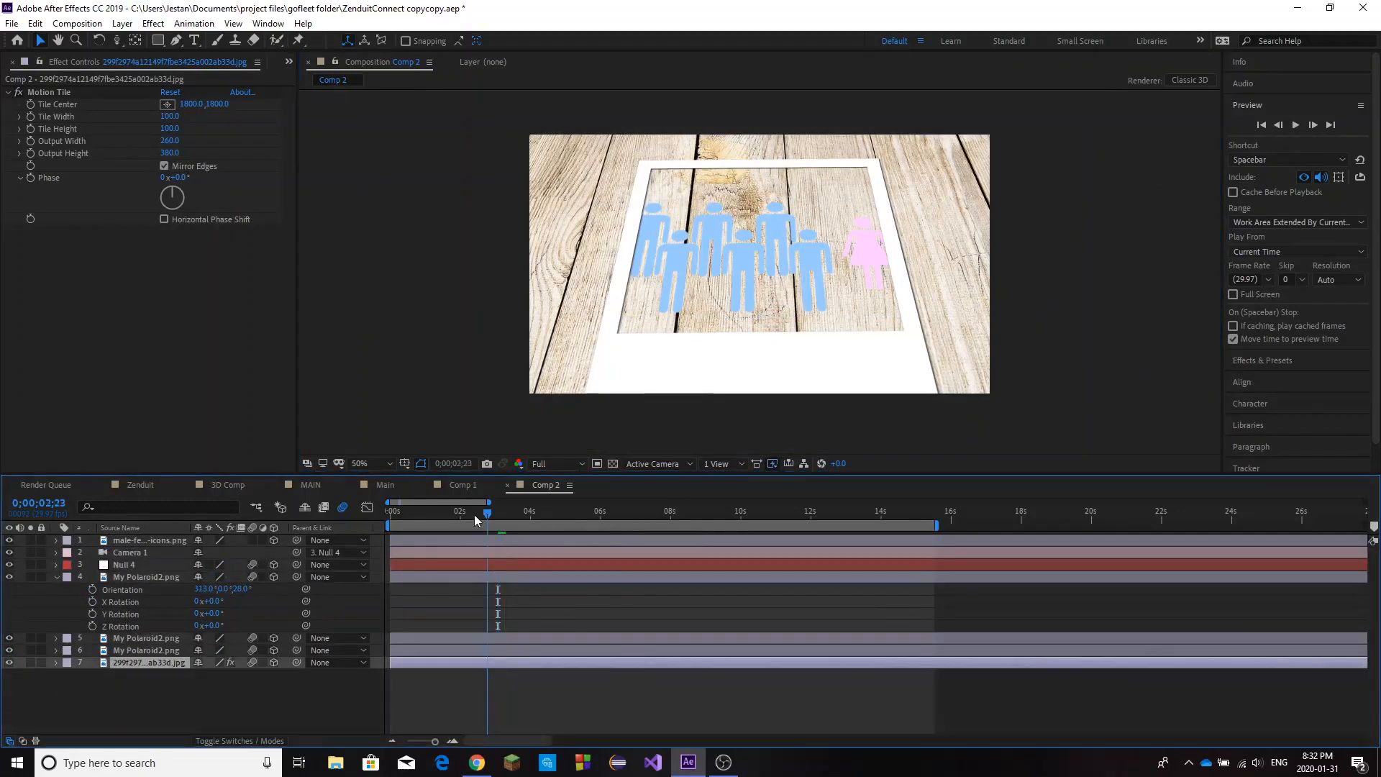
click(474, 515)
key(space)
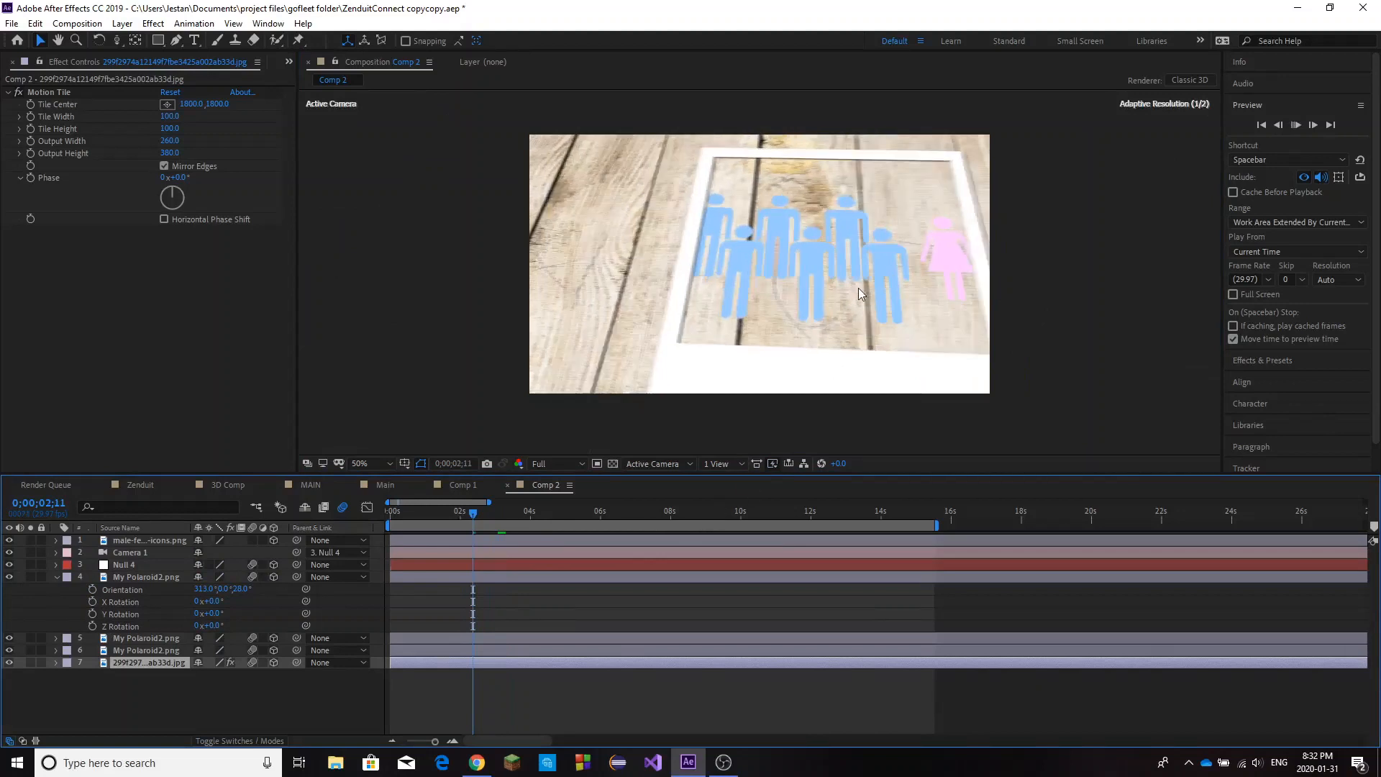